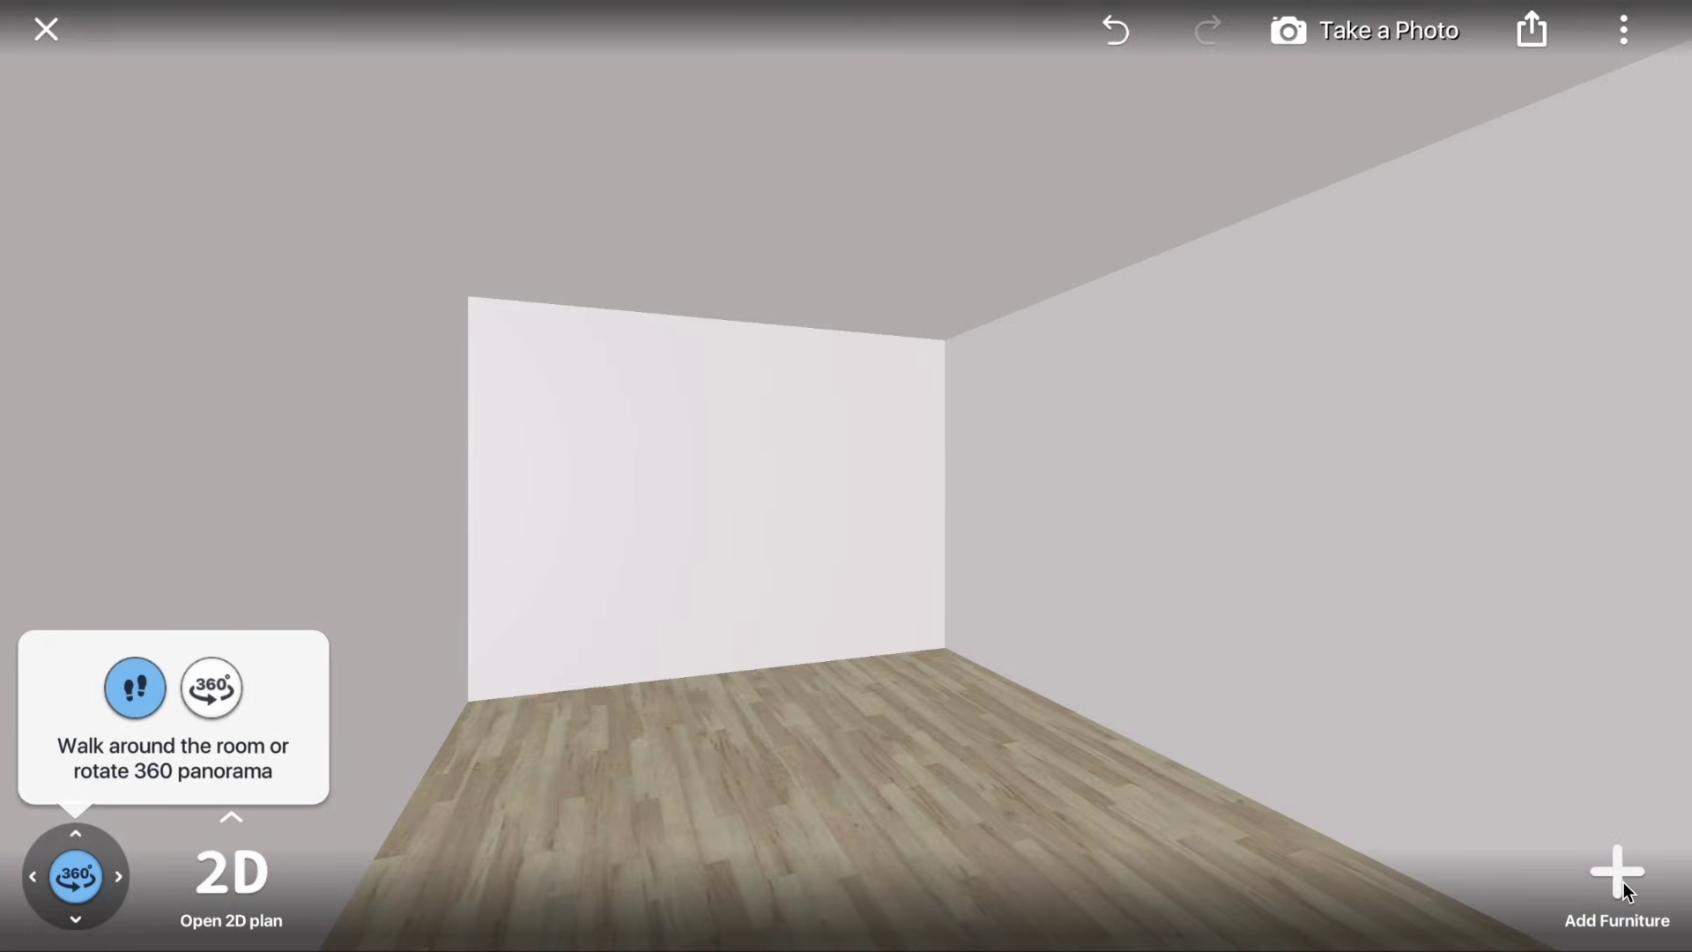
- Browse the furniture catalog to Build > Constructions > Primitives
click(1623, 882)
click(1281, 194)
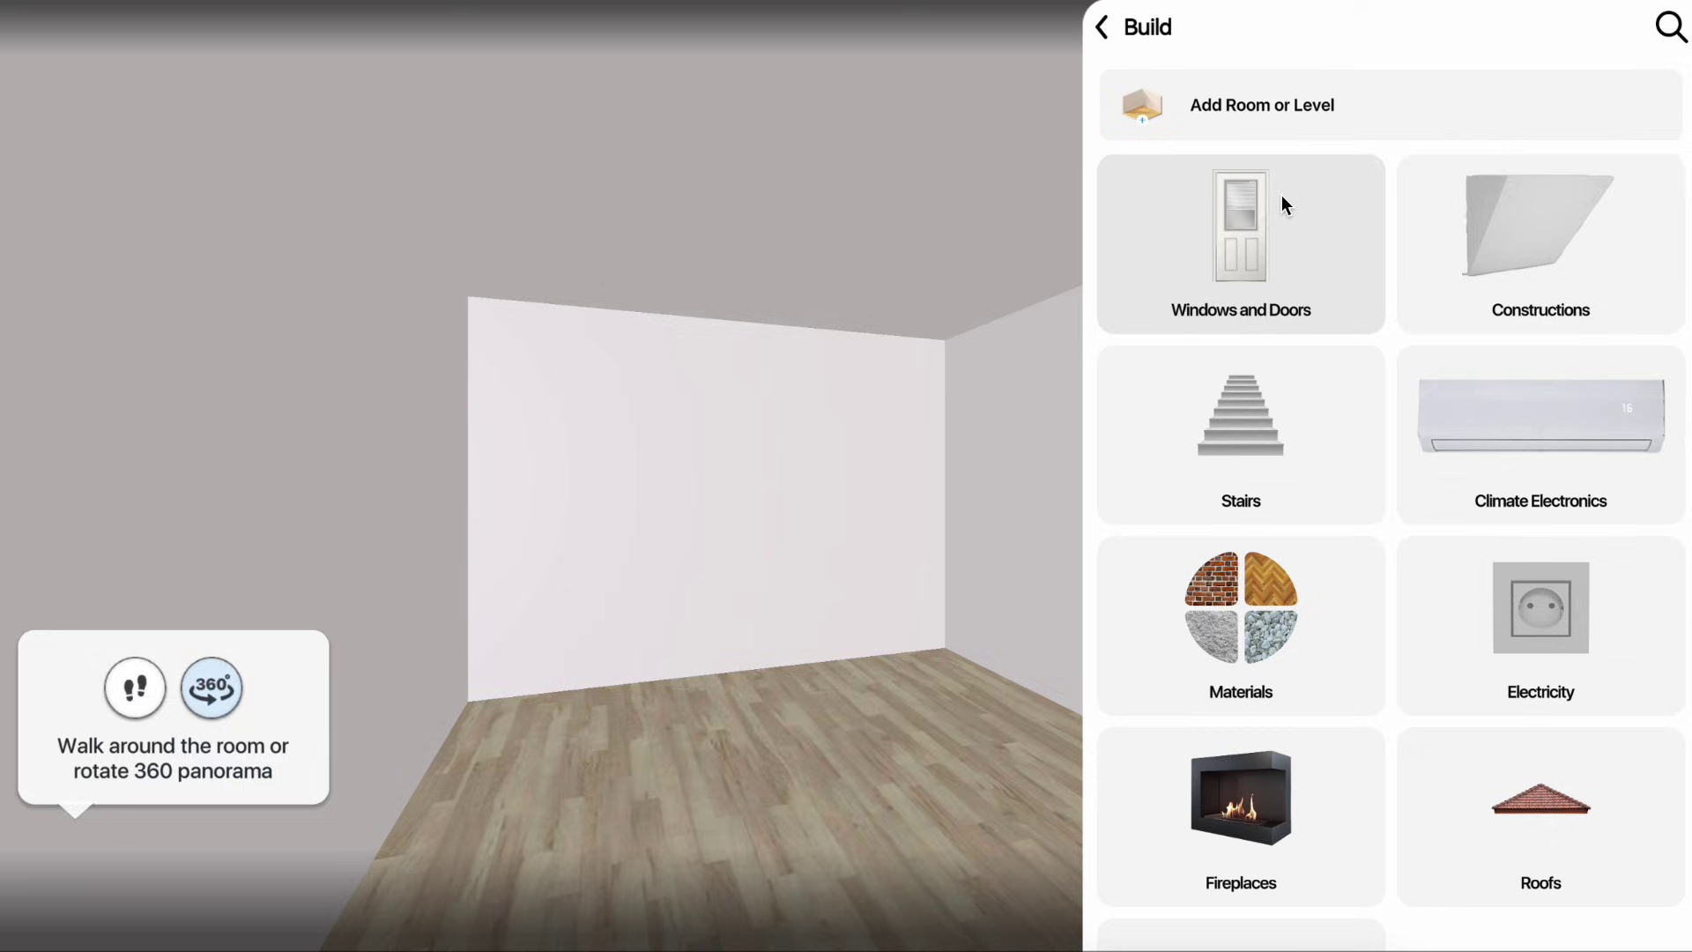
click(1559, 213)
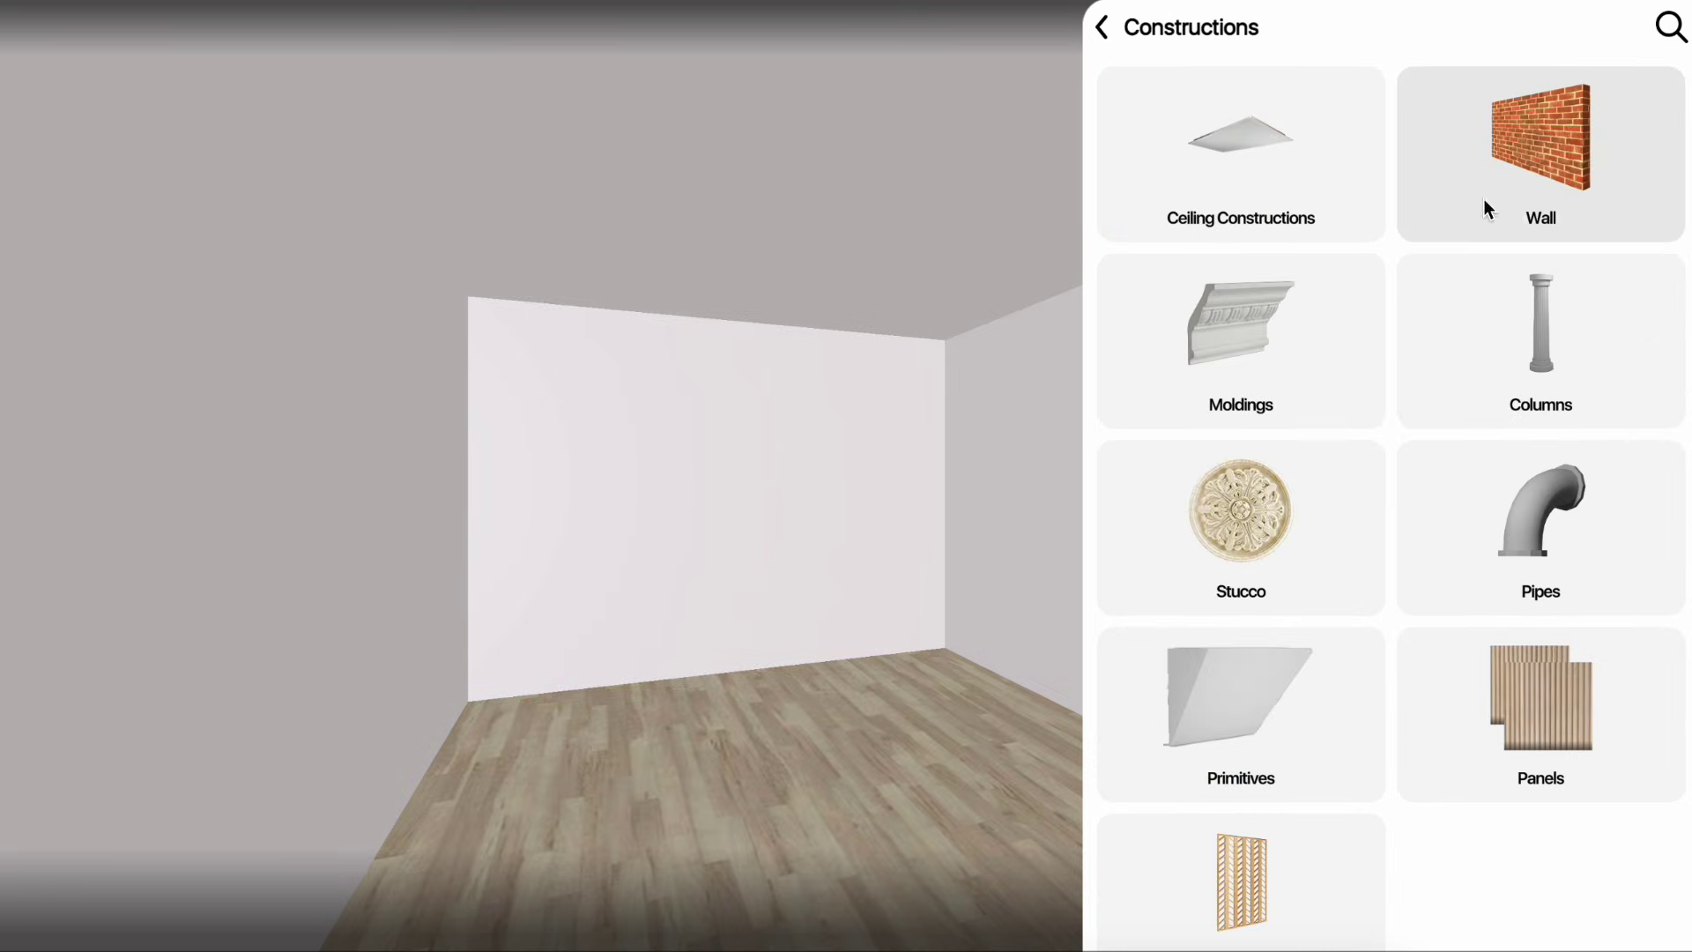
click(1287, 777)
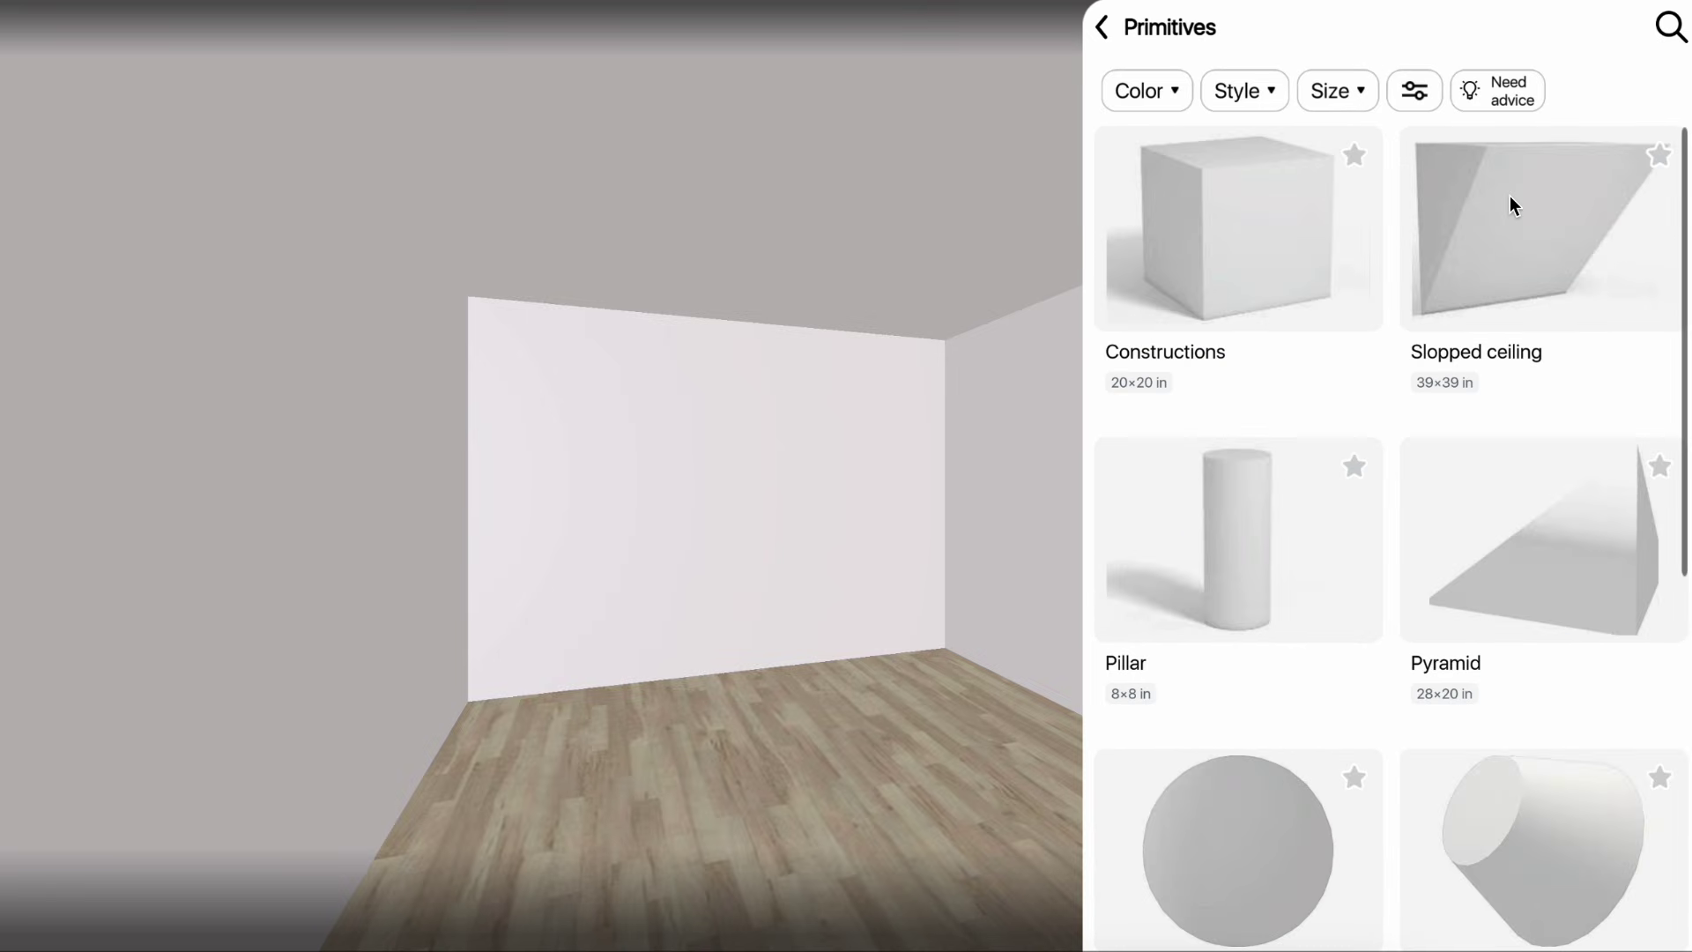
- Place the sloped ceiling primitive high on the right wall and stretch it to 16'11" x 3'3"
drag(1513, 206, 1180, 305)
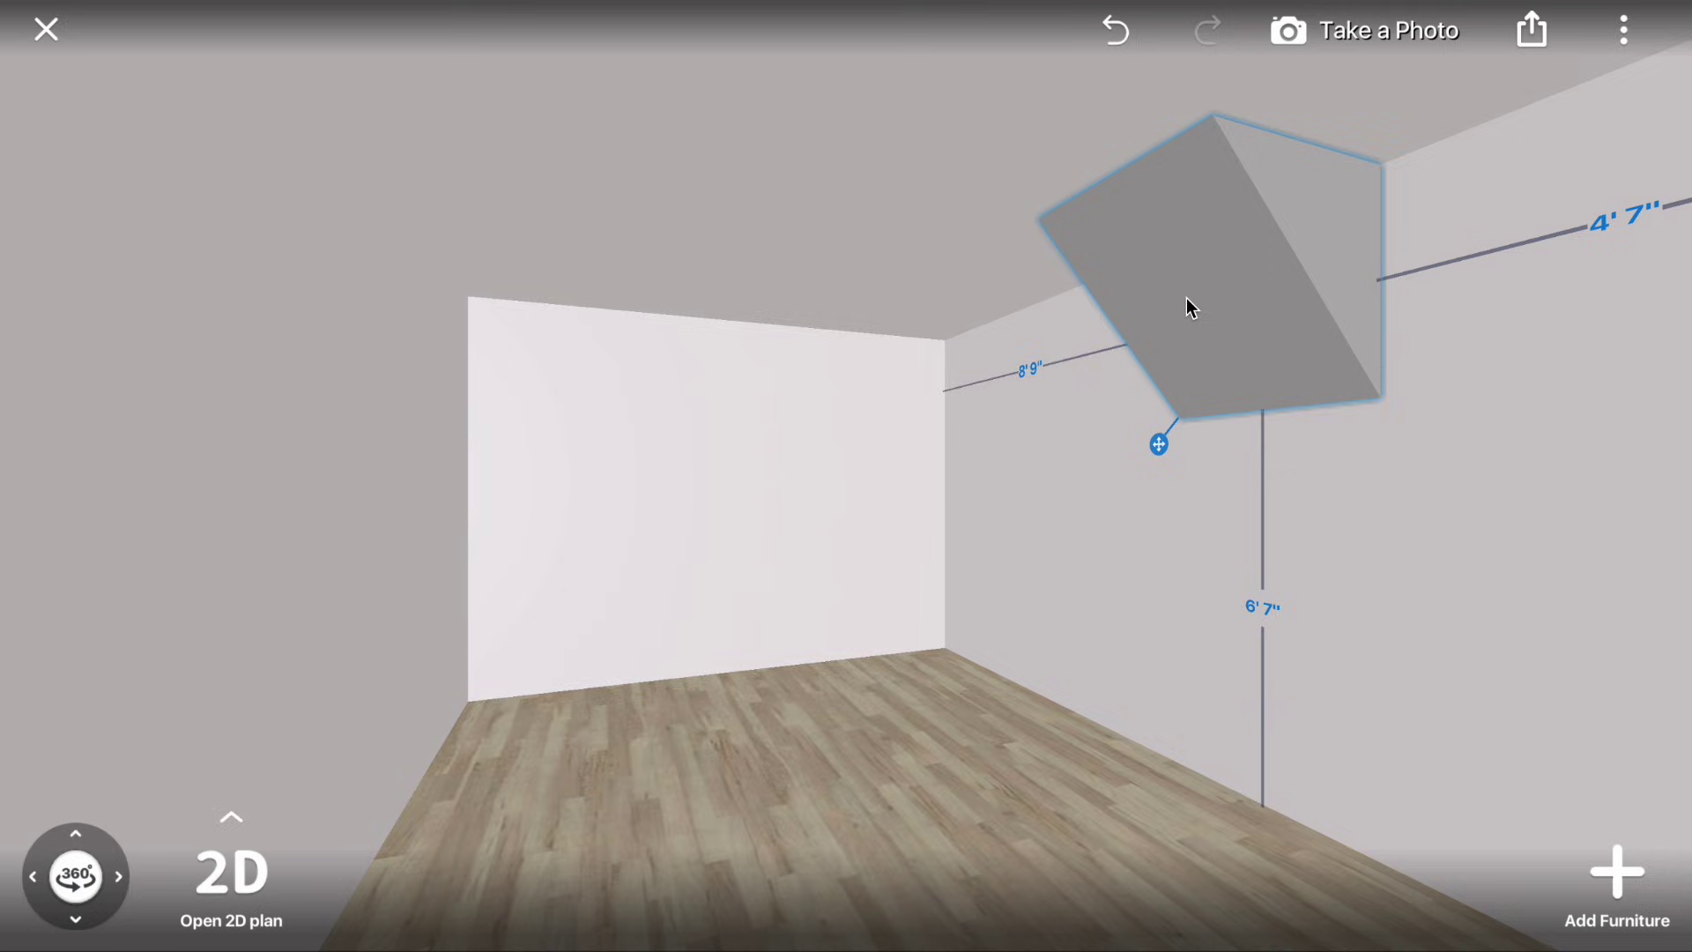
click(1218, 260)
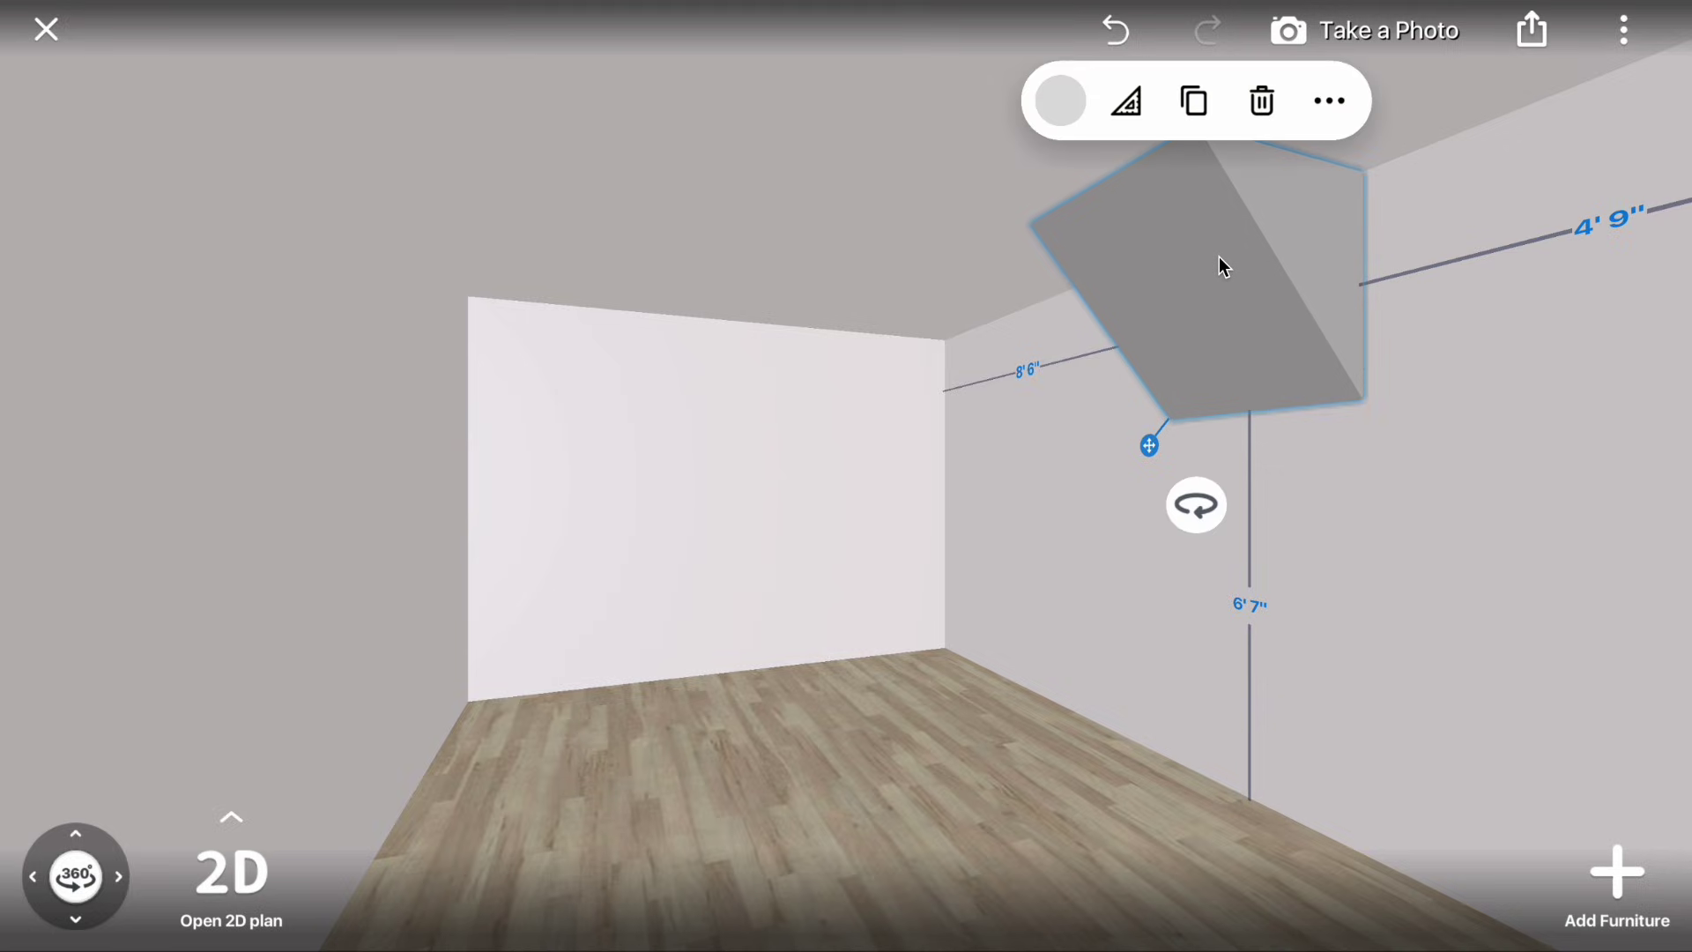
click(1127, 104)
mouse_move(1026, 321)
mouse_down()
mouse_move(691, 341)
mouse_move(810, 333)
mouse_up()
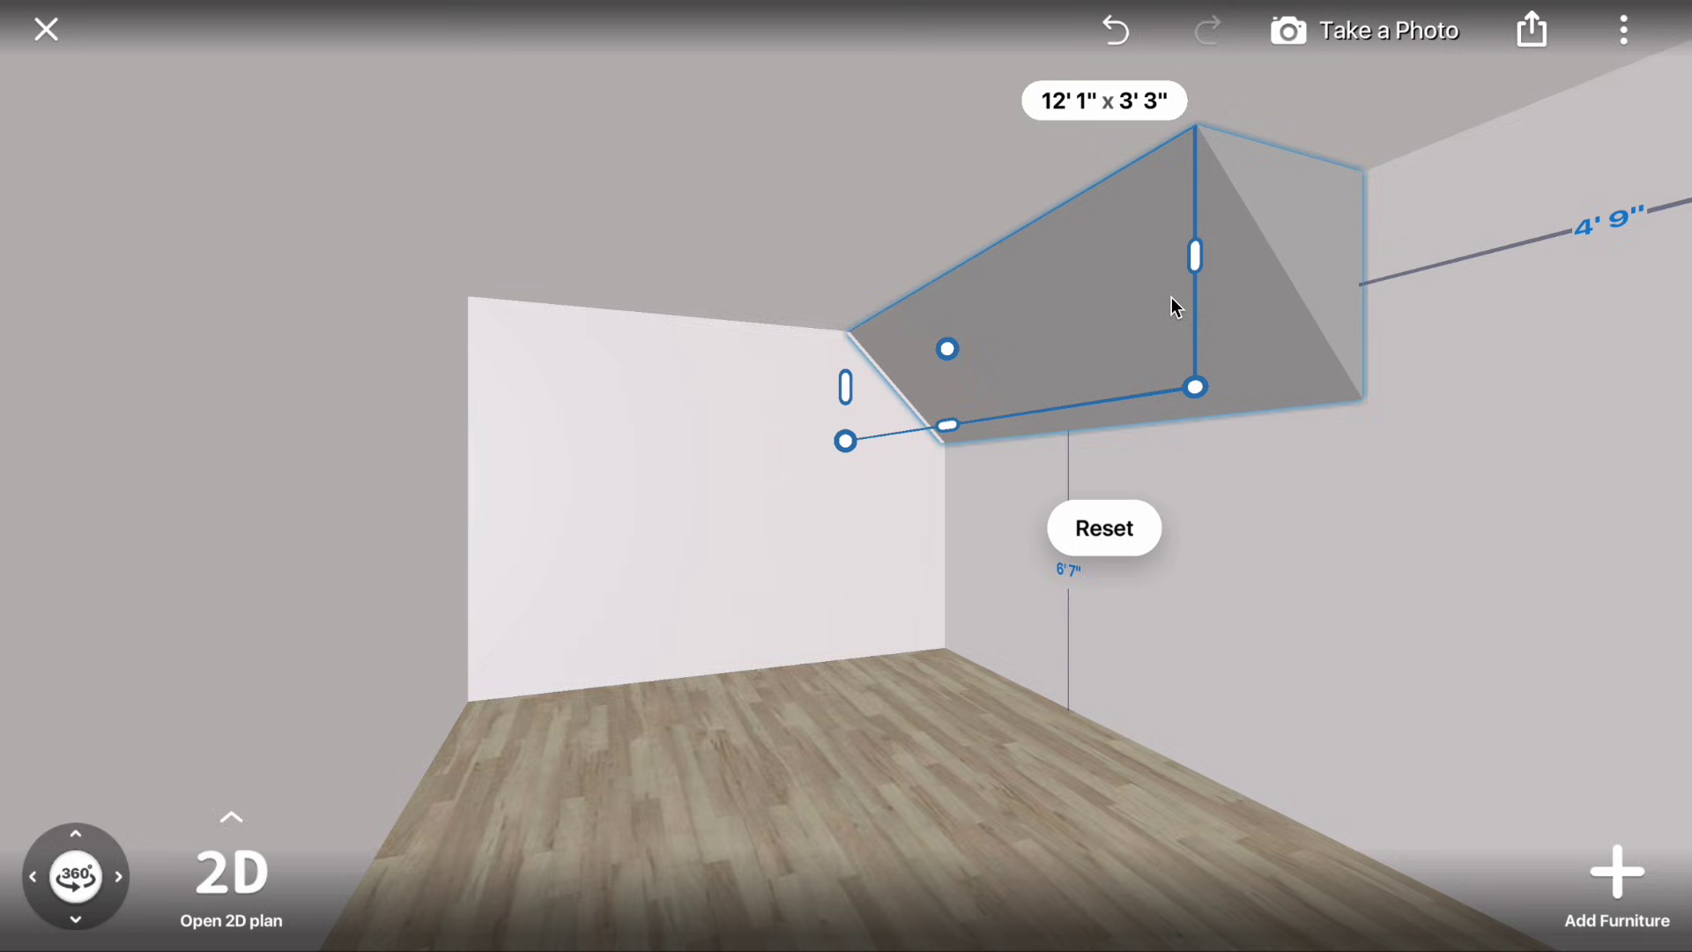
drag(1420, 187, 991, 176)
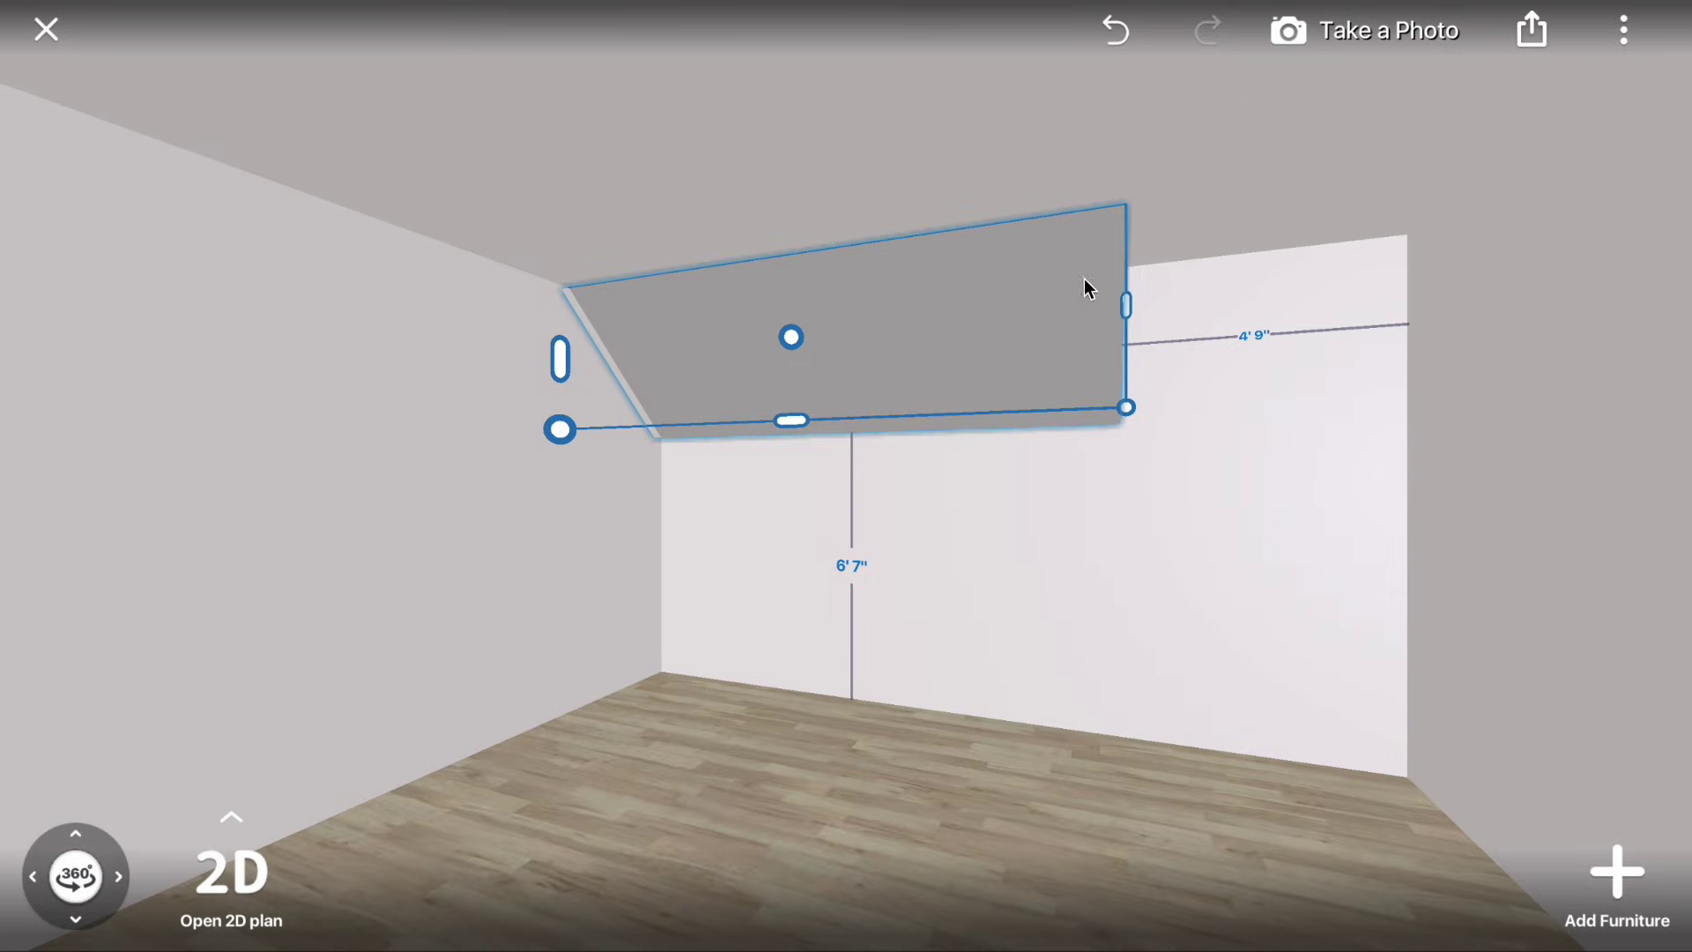
drag(1131, 306, 1541, 277)
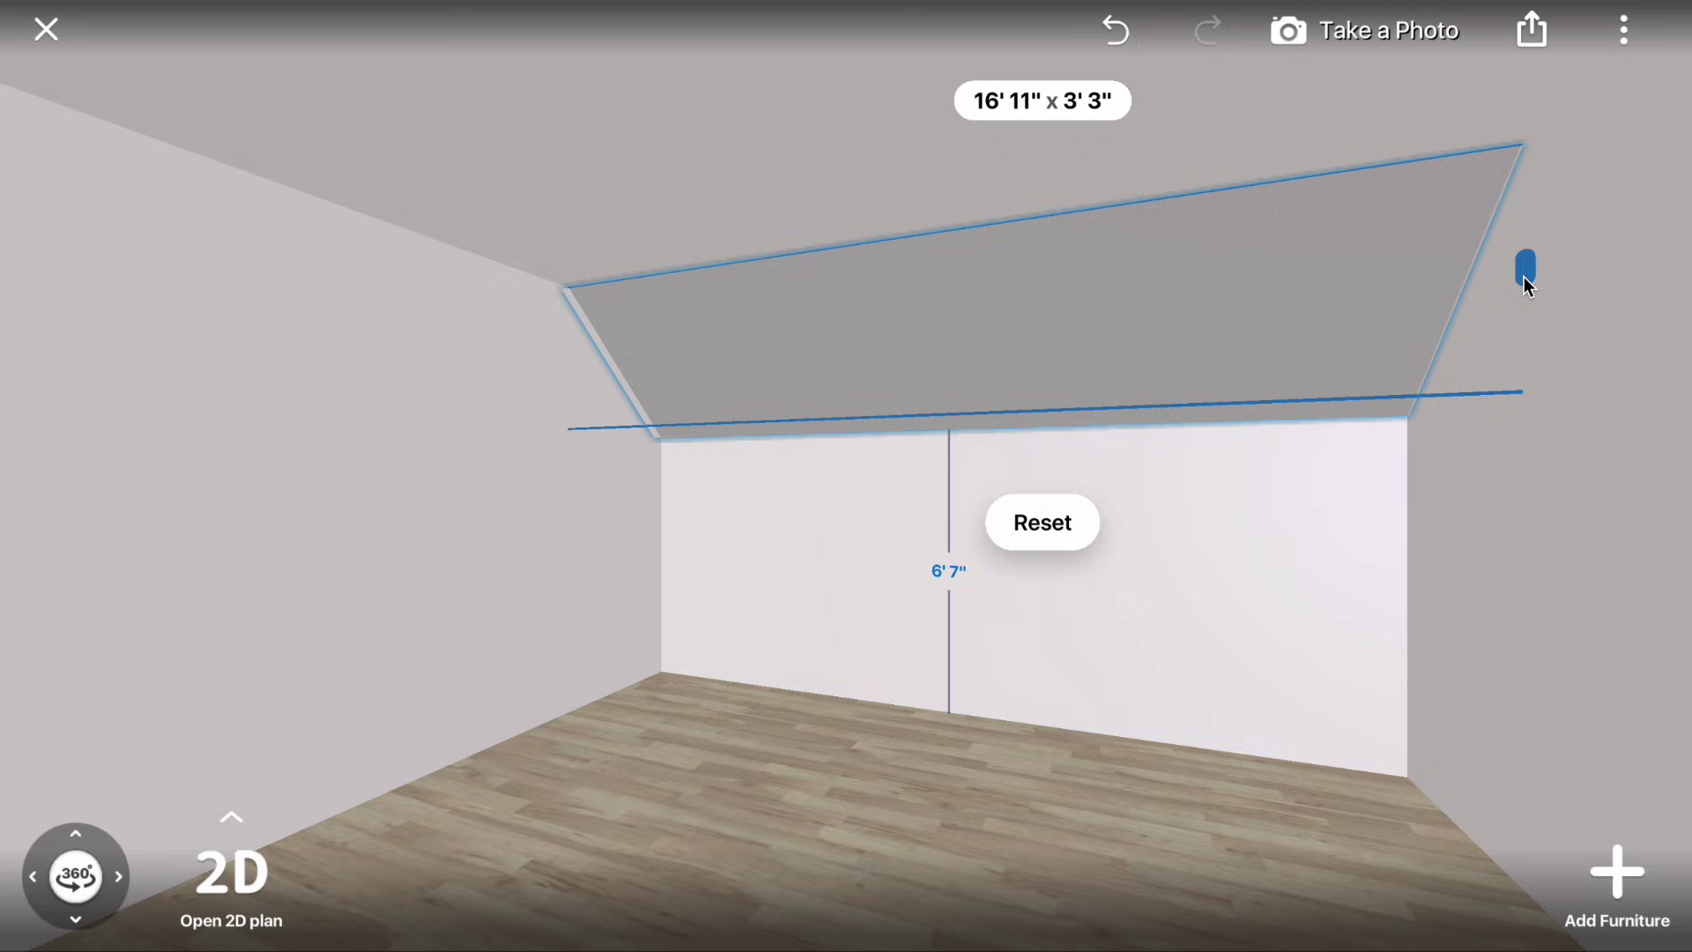
drag(1542, 276, 1525, 277)
click(1339, 569)
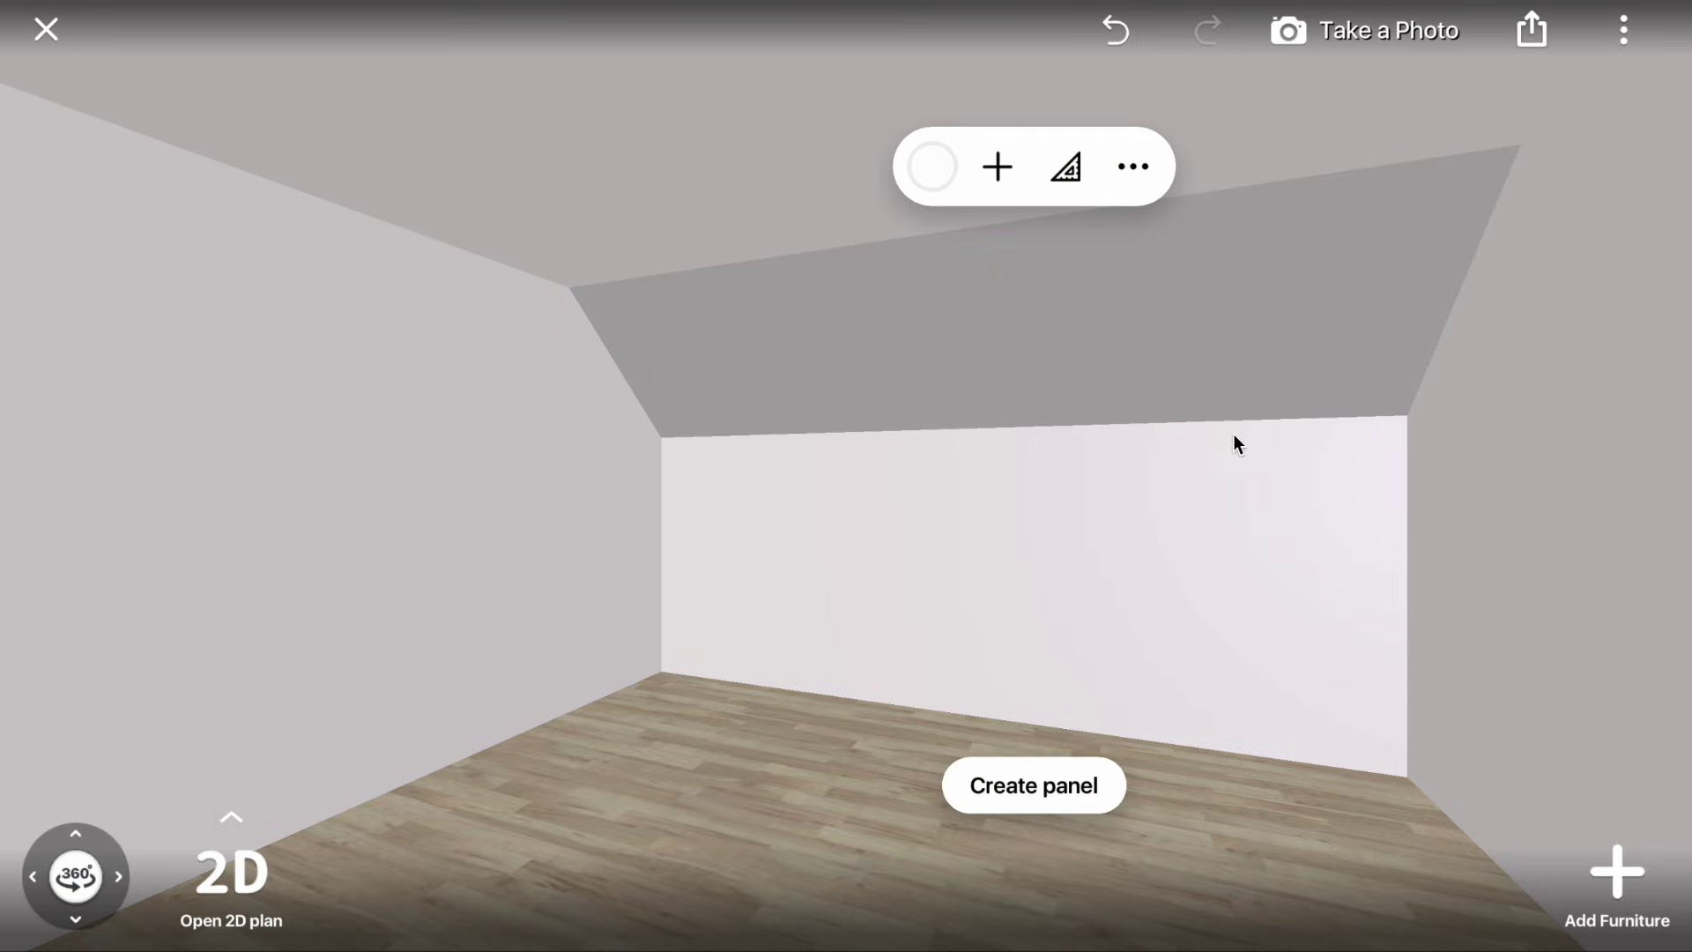
click(1162, 434)
- Drag the sloped ceiling's lower handle down toward the floor, to about 9'10"
drag(1163, 435, 1596, 414)
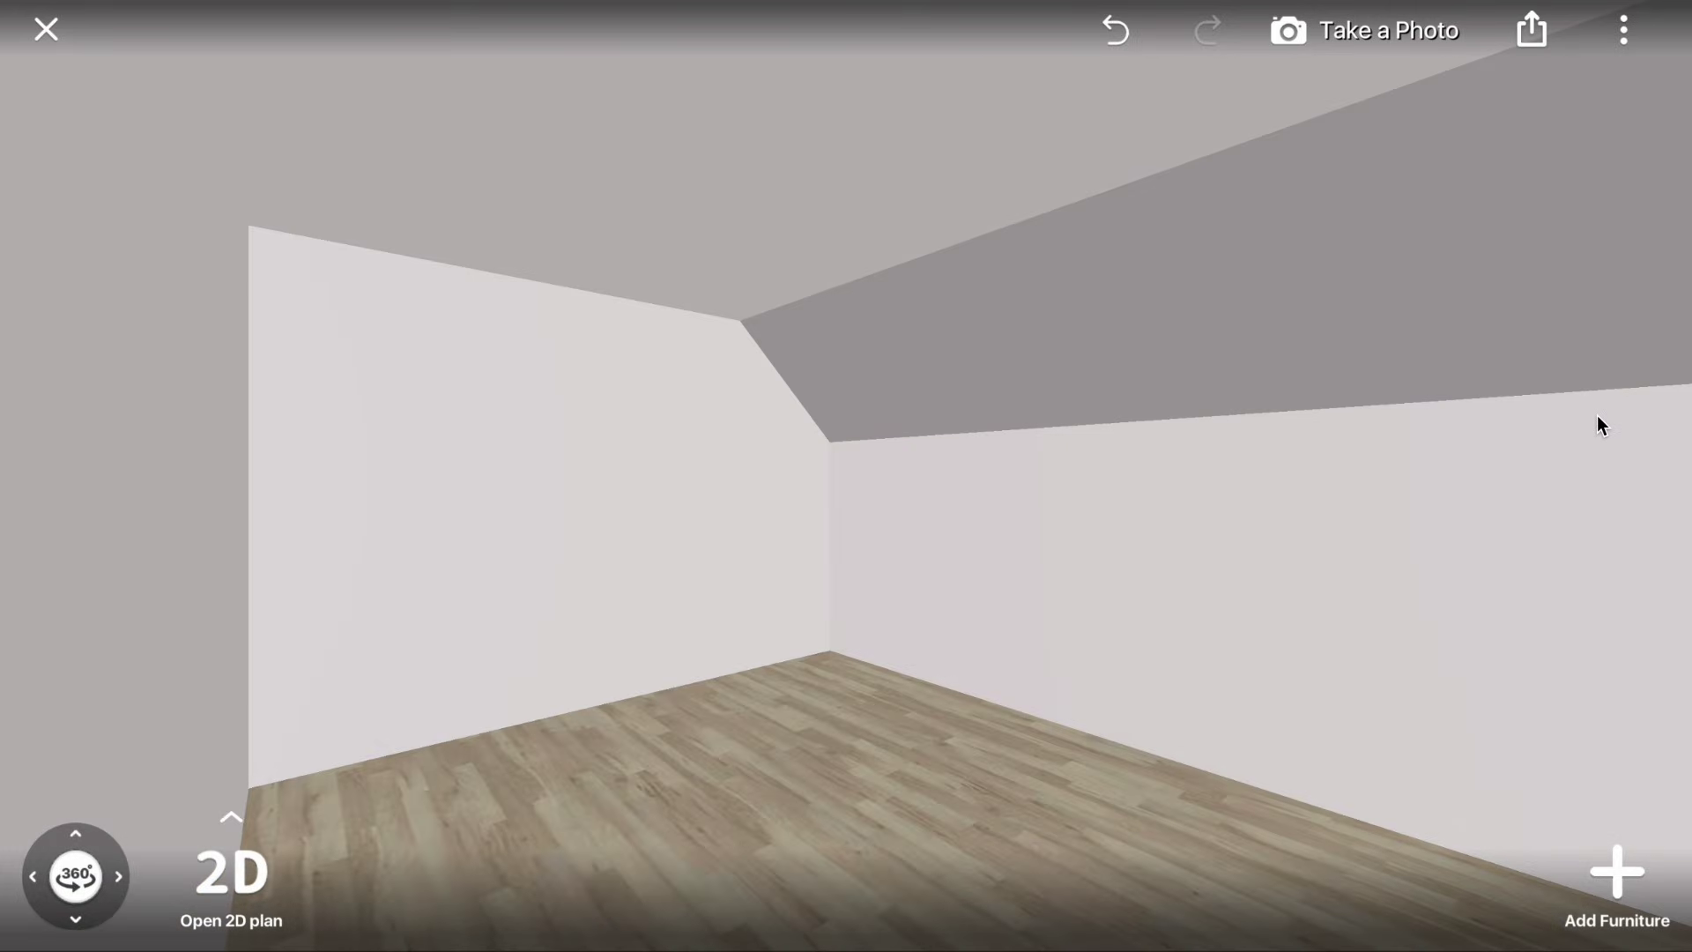
click(1289, 332)
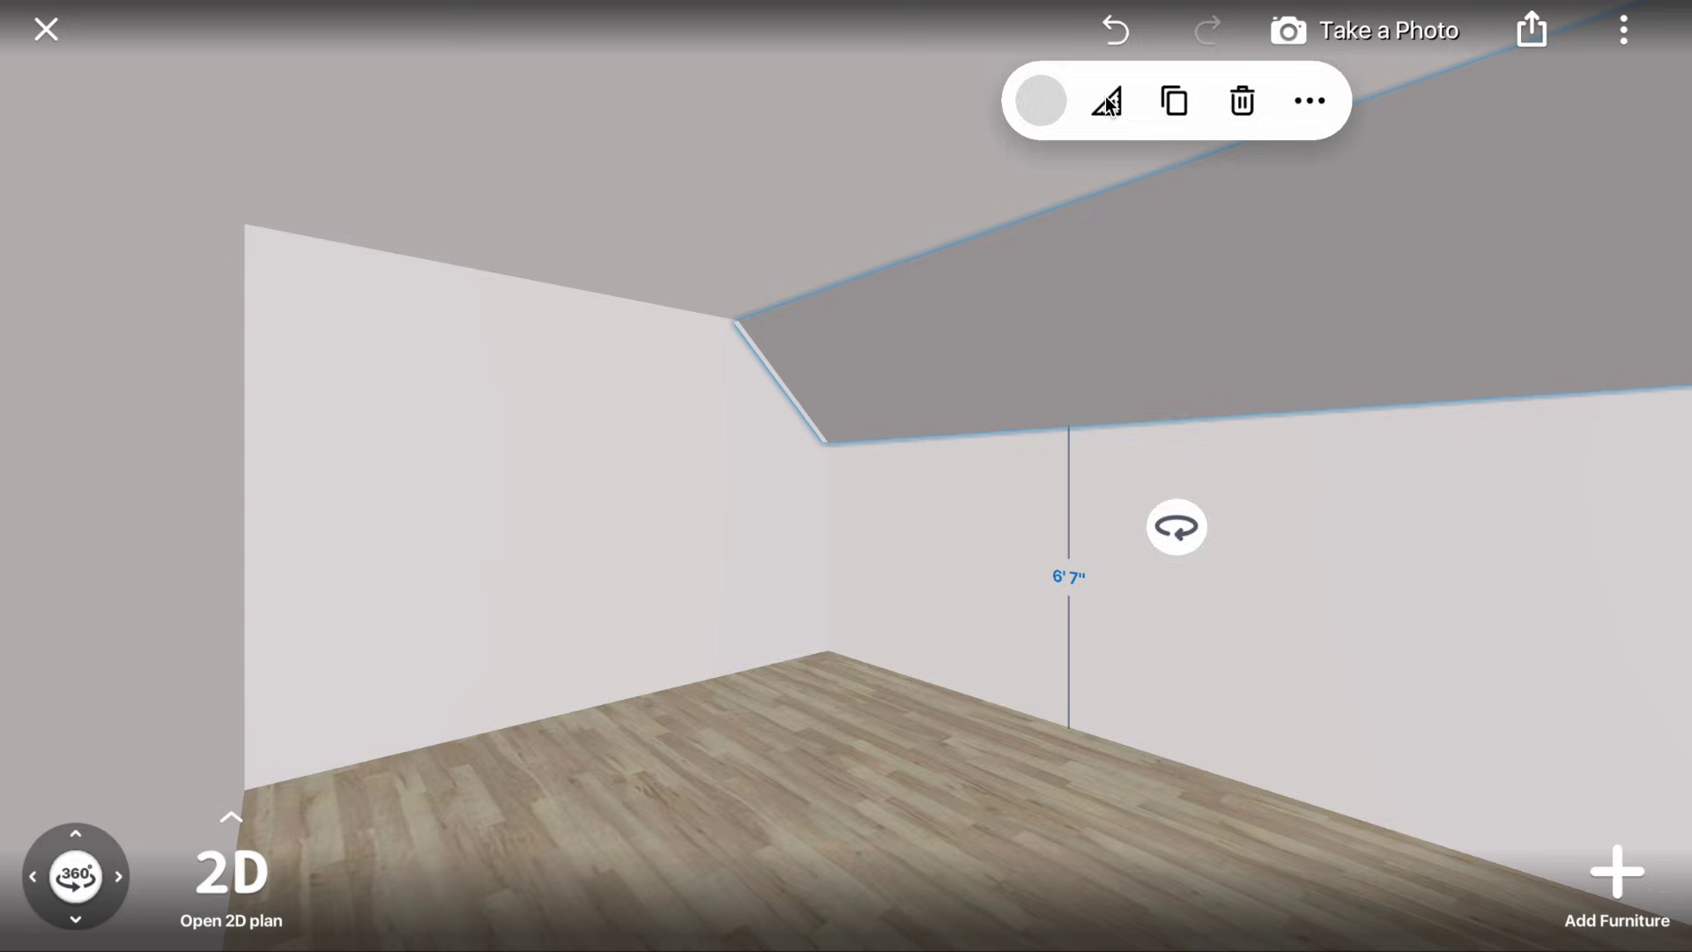
click(1105, 101)
mouse_move(985, 420)
mouse_down()
mouse_move(1023, 822)
mouse_move(1020, 800)
mouse_up()
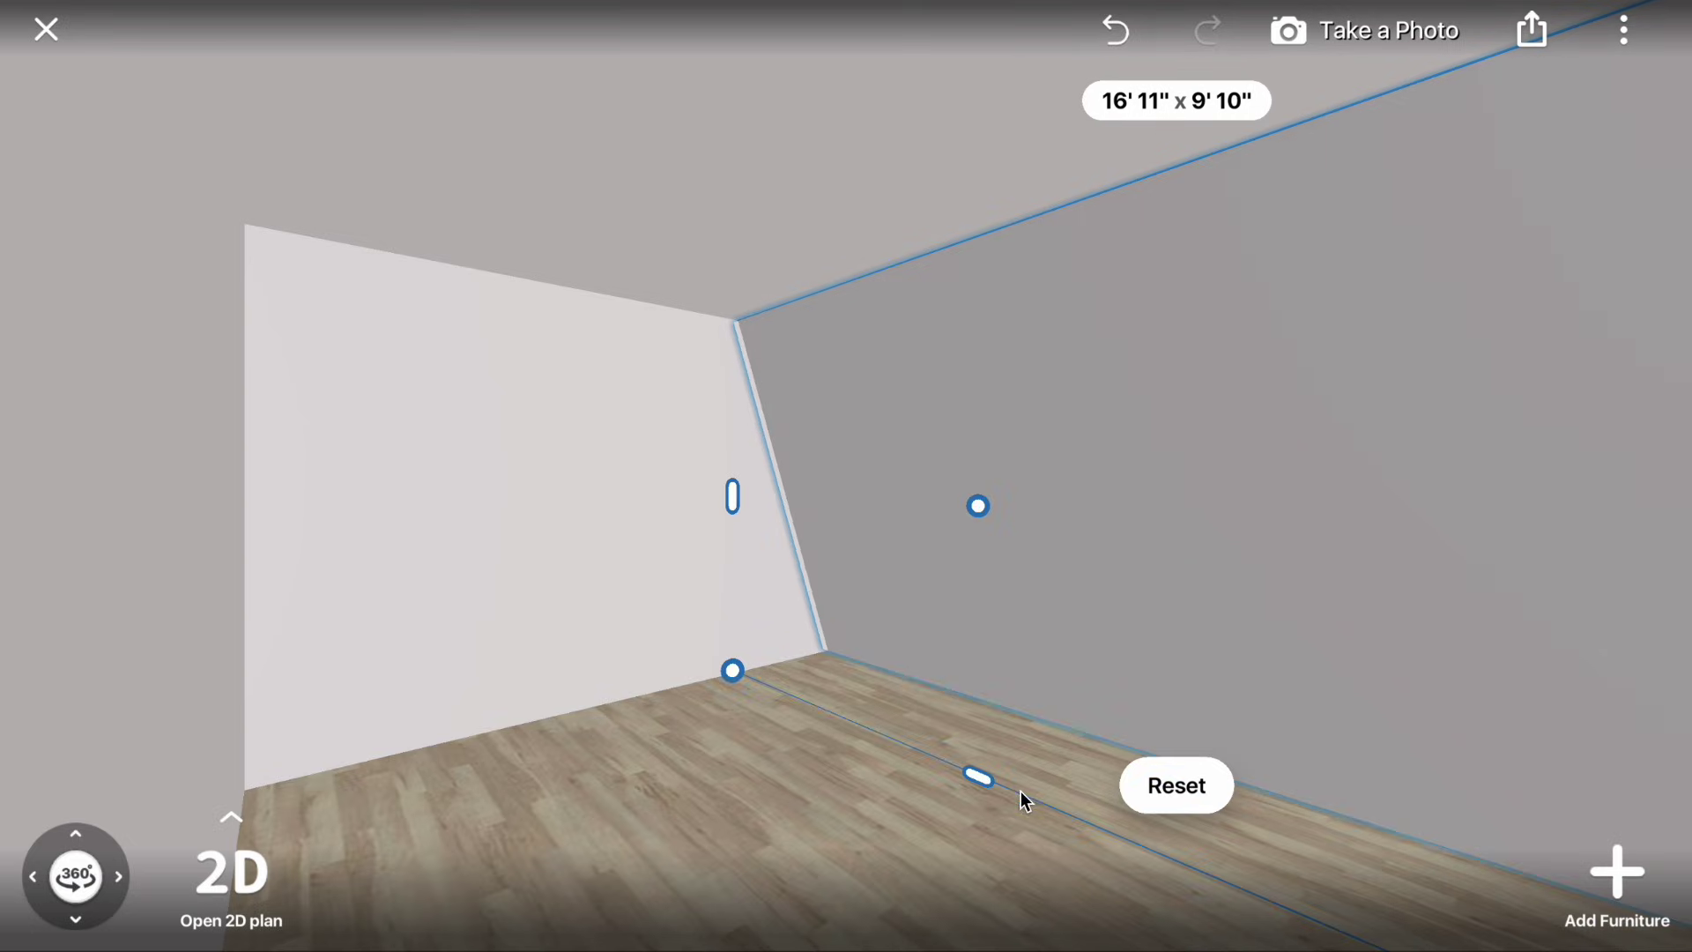
- Set the sloped ceiling's depth to 8 ft in the size dialog
click(1157, 103)
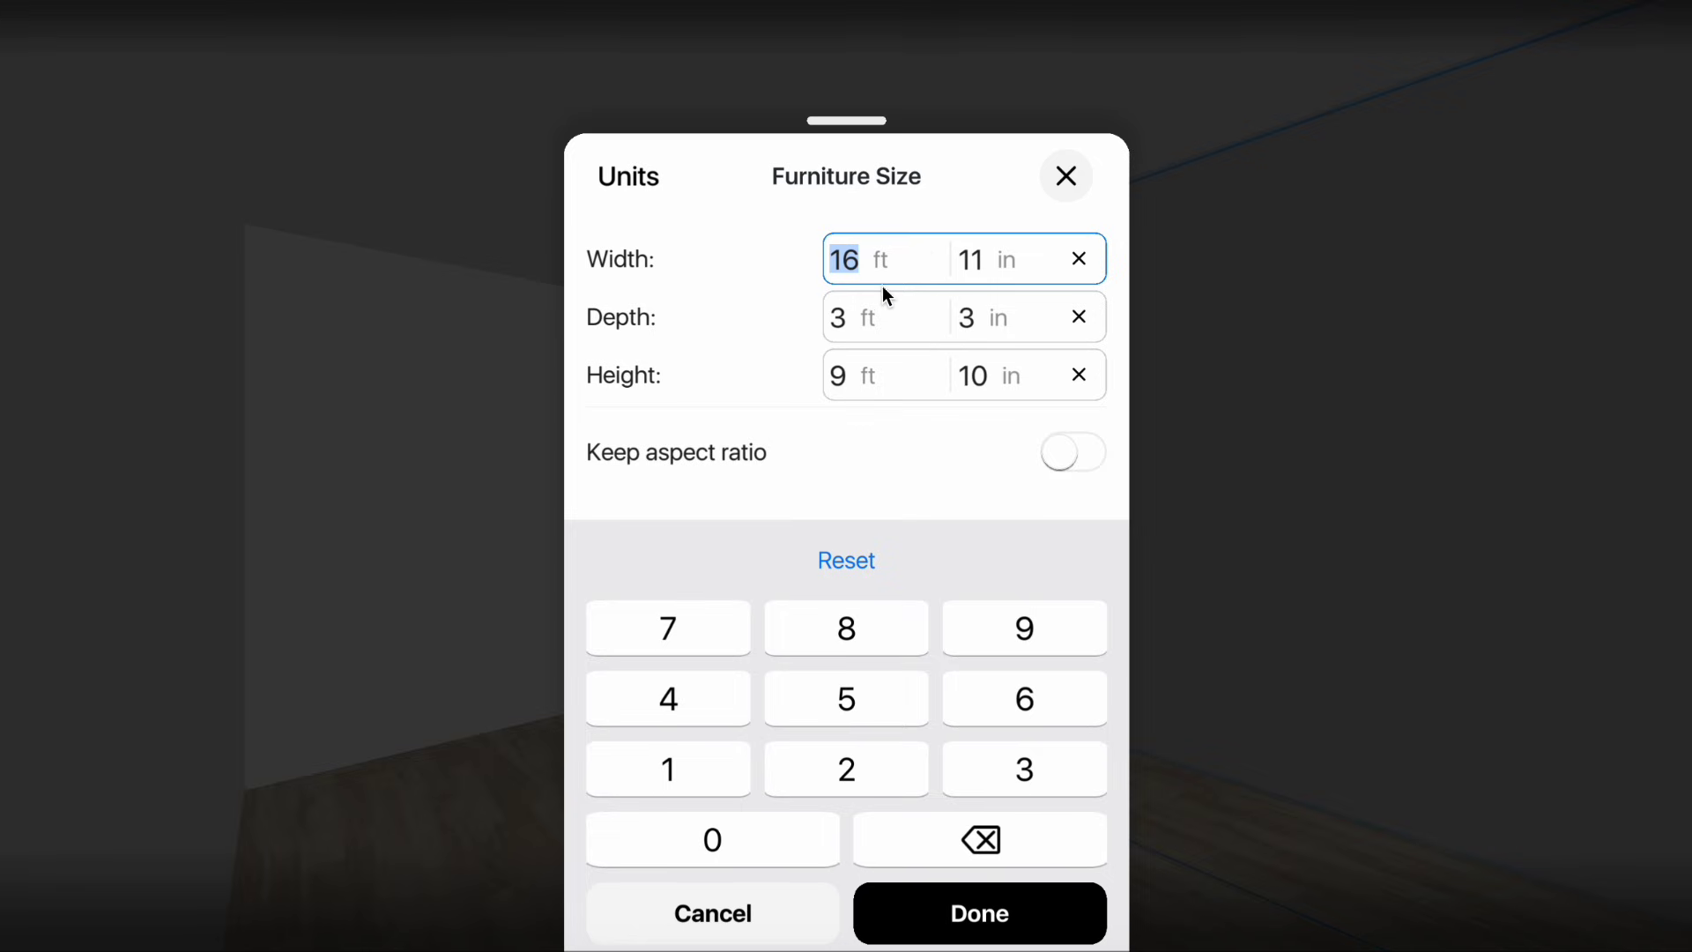
click(880, 377)
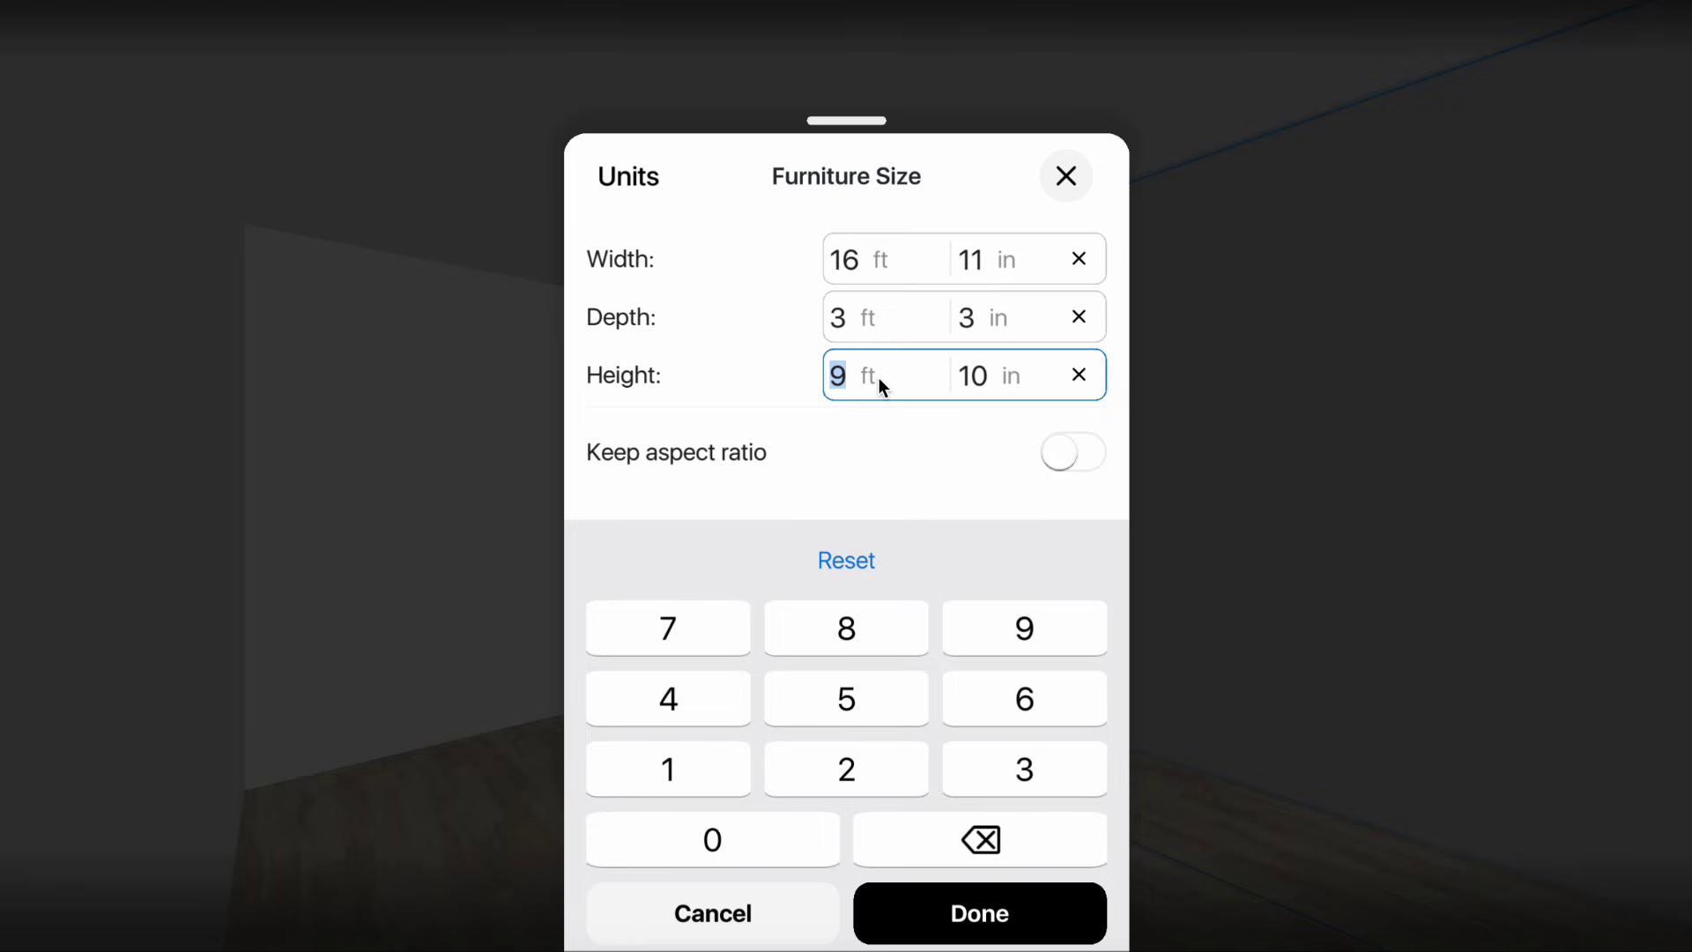
click(862, 322)
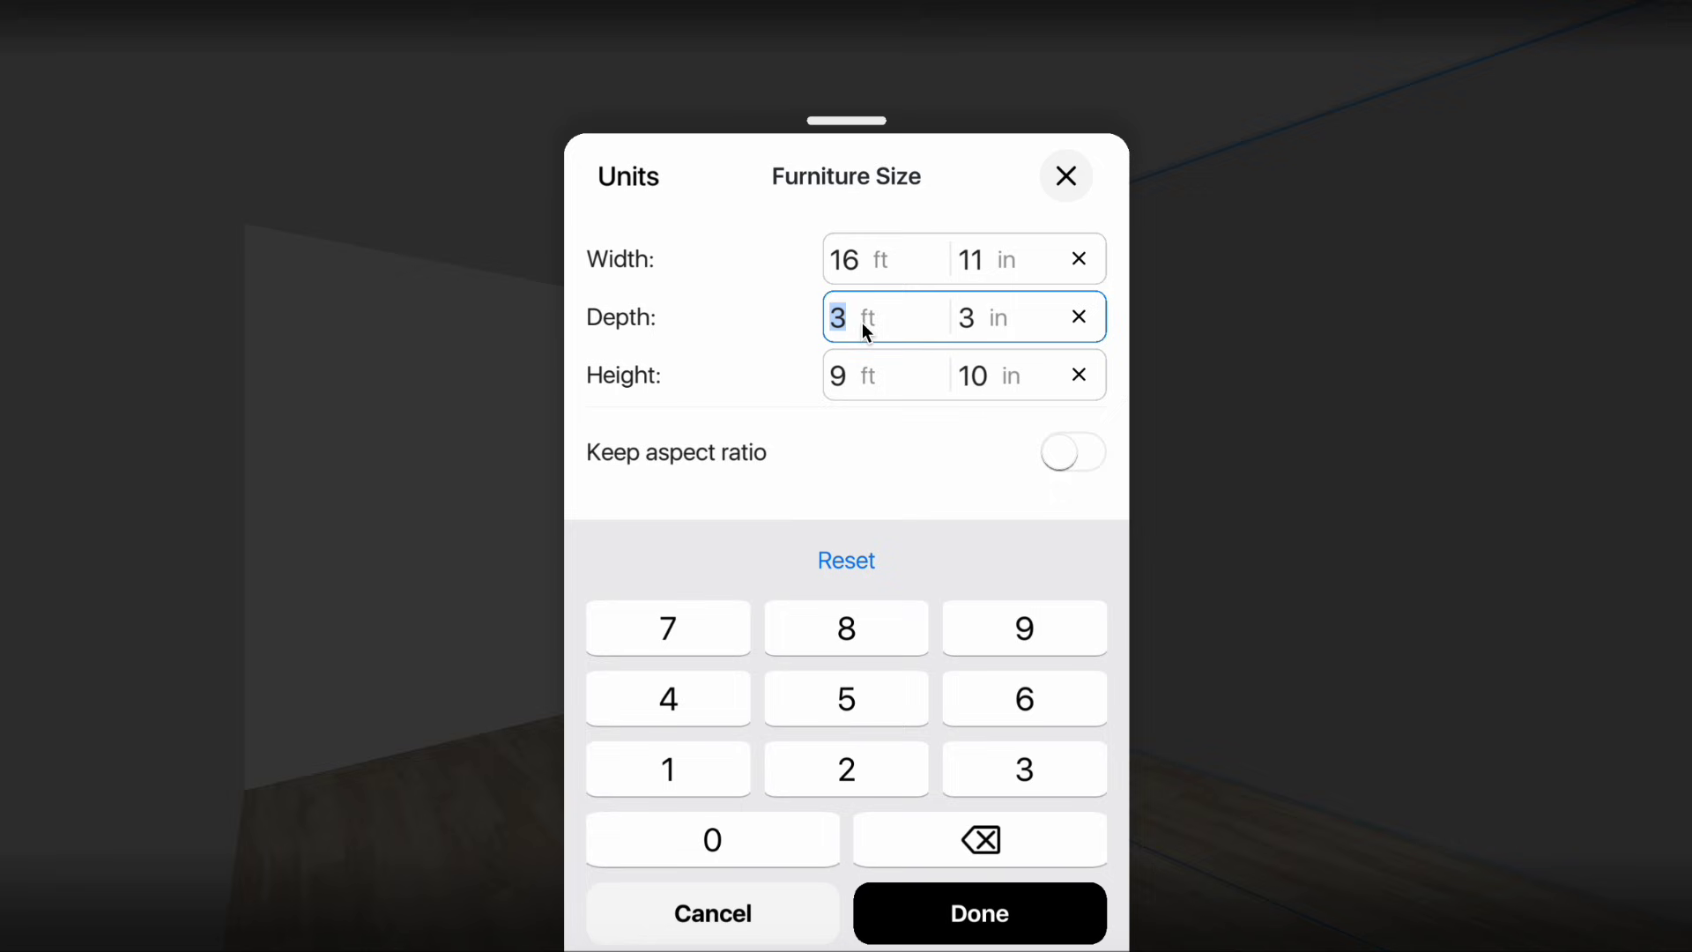
click(847, 616)
click(949, 914)
click(799, 714)
mouse_move(794, 717)
mouse_down()
mouse_move(1037, 686)
mouse_move(905, 668)
mouse_up()
- Raise the slope's lower edge until the wall beneath reads 5'0" tall
click(1043, 477)
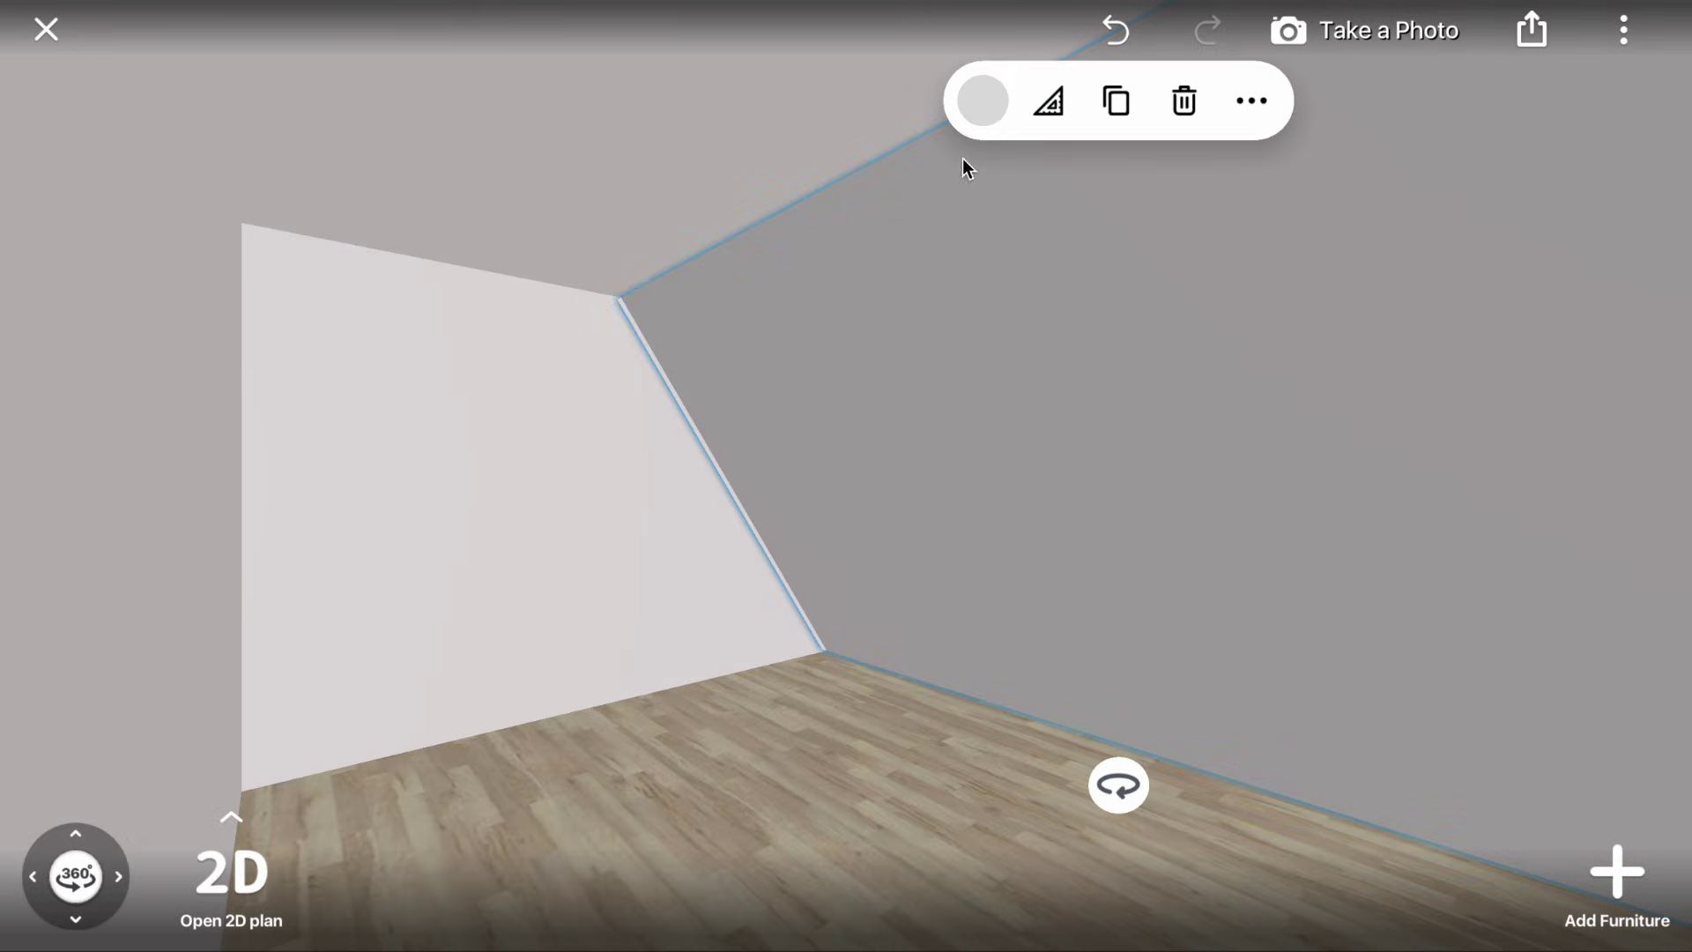
click(1047, 104)
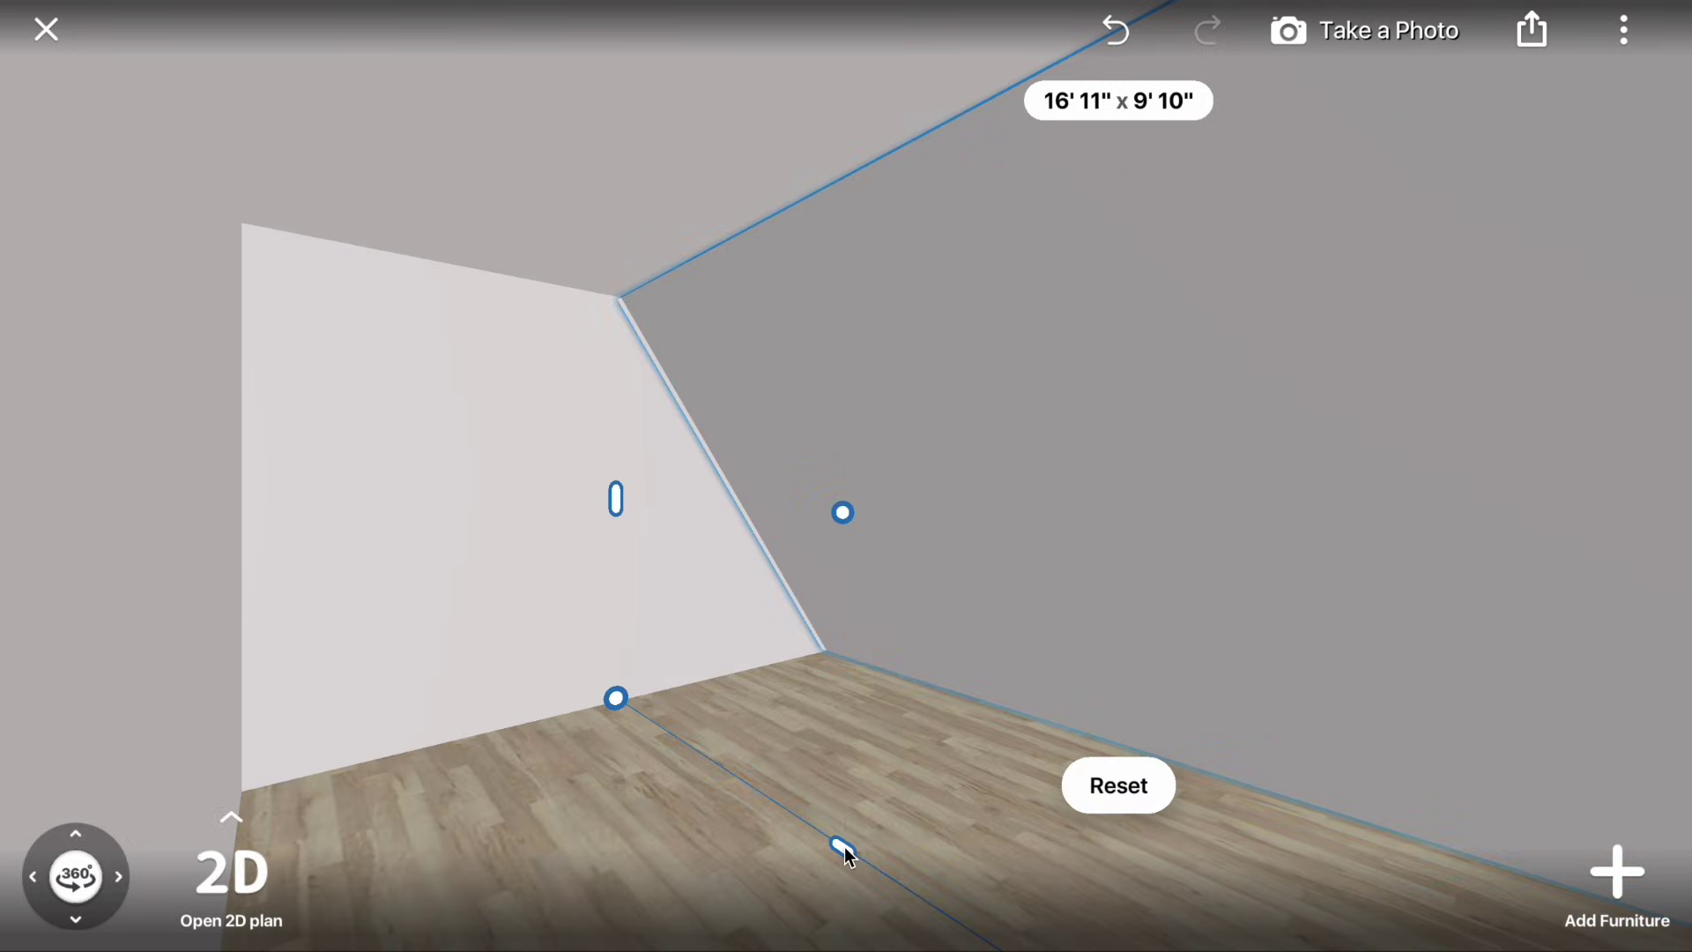
drag(838, 849, 956, 510)
click(891, 604)
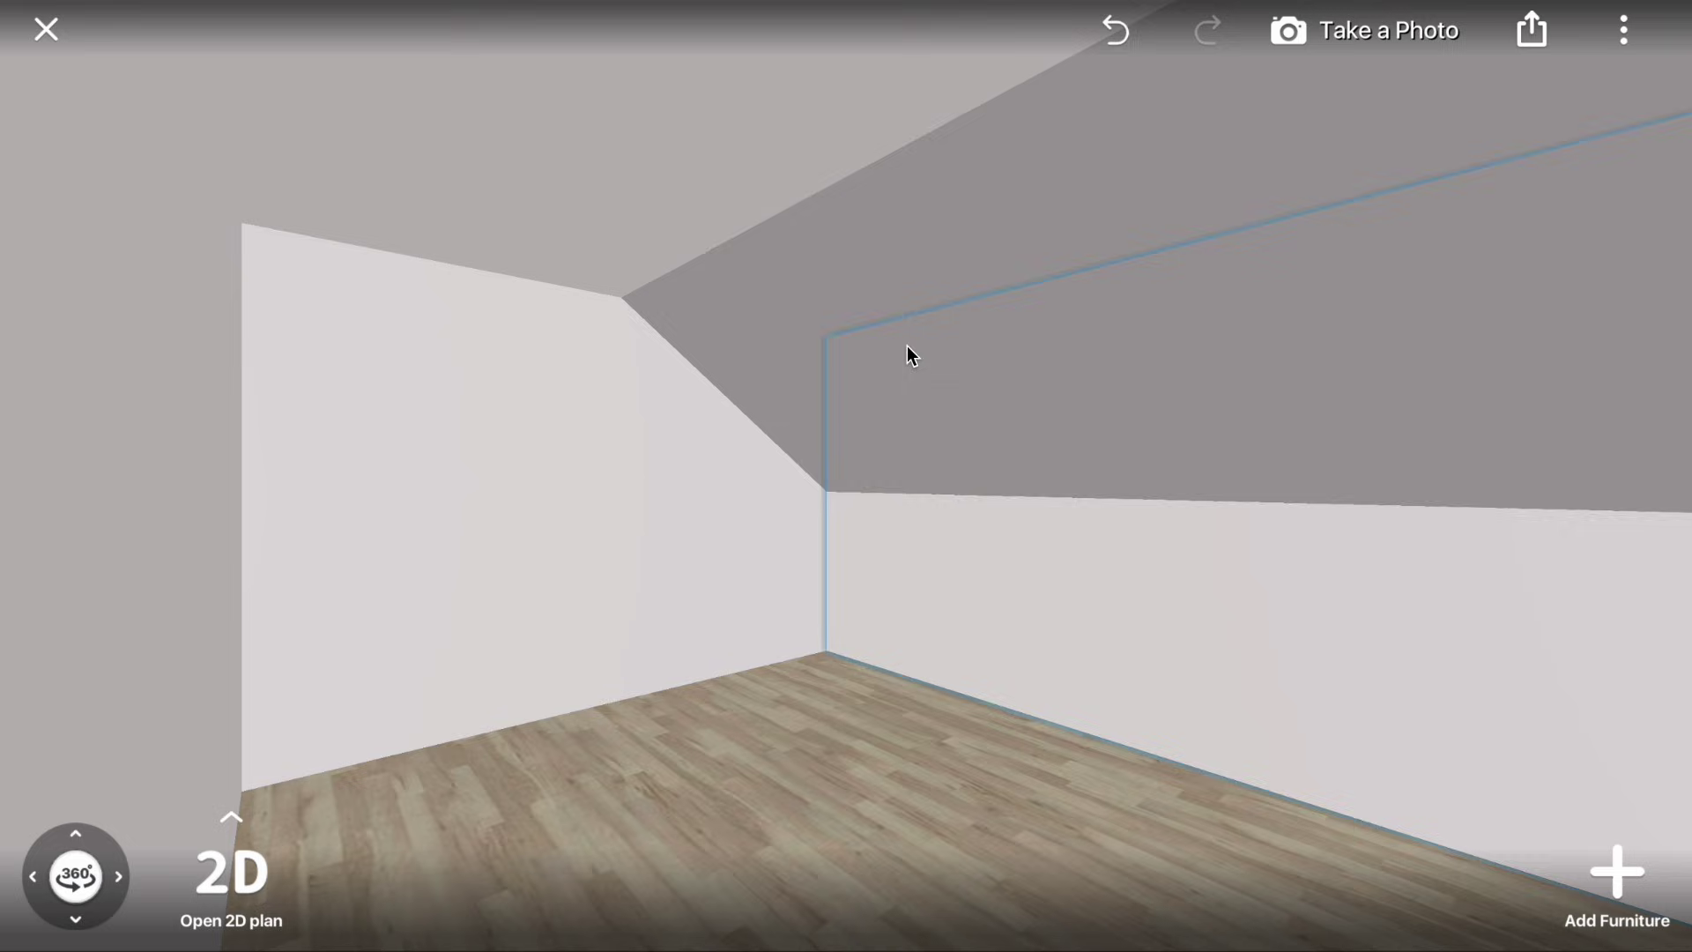
click(1089, 100)
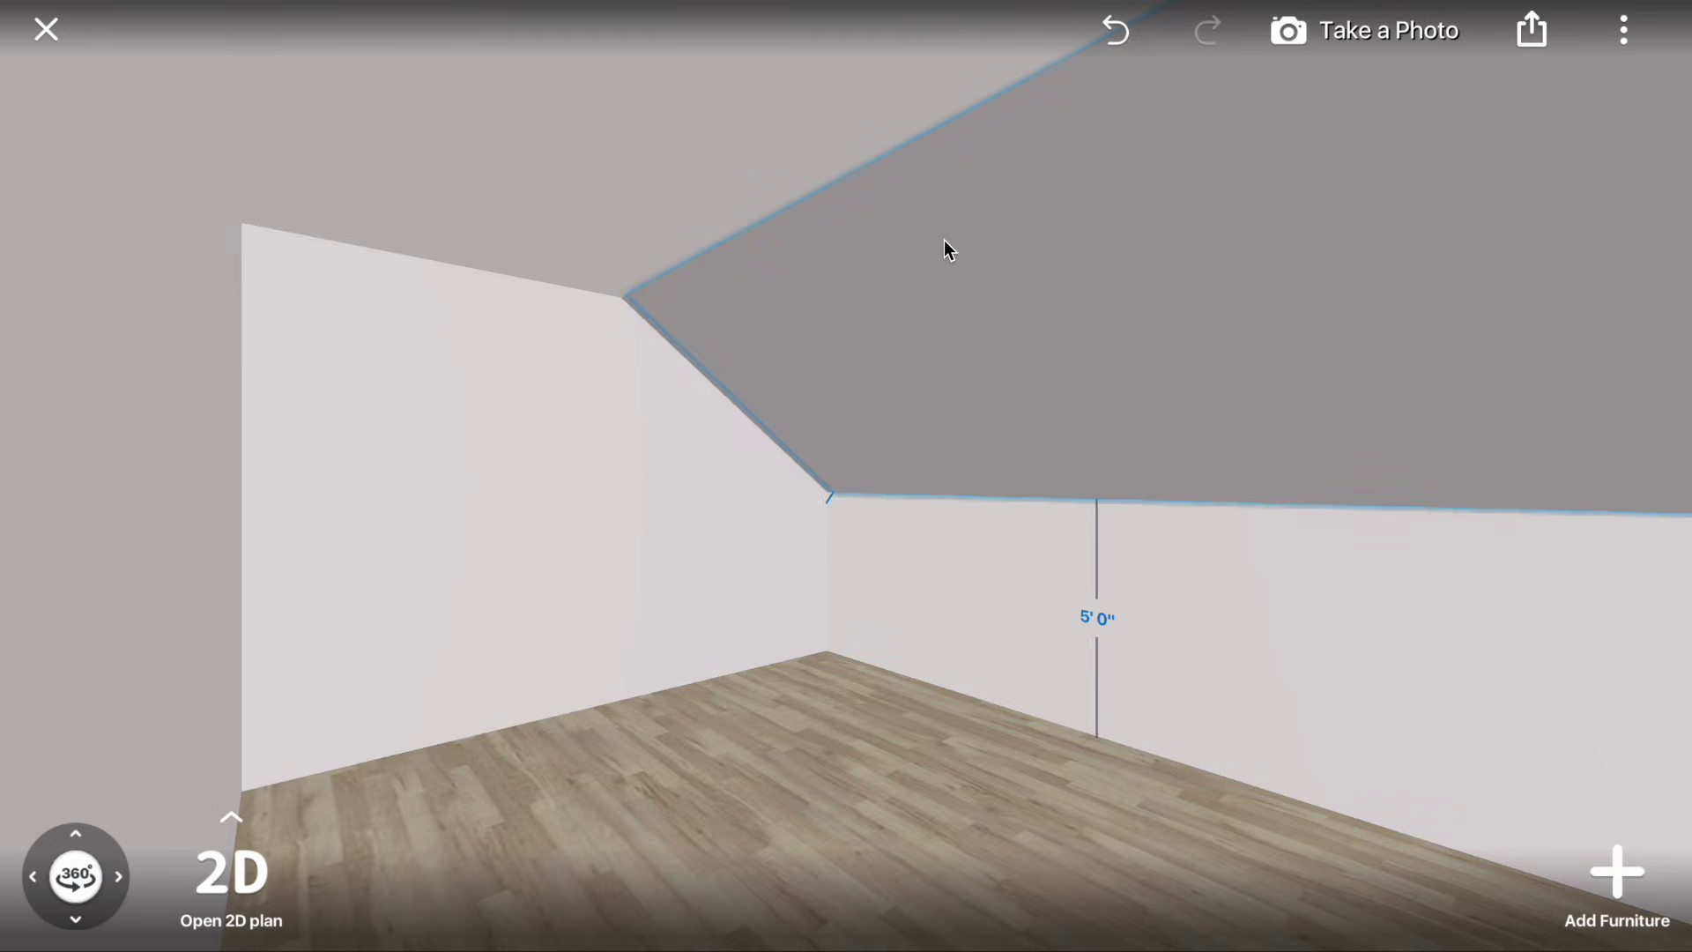
mouse_move(385, 276)
mouse_down()
mouse_move(865, 332)
mouse_move(823, 179)
mouse_up()
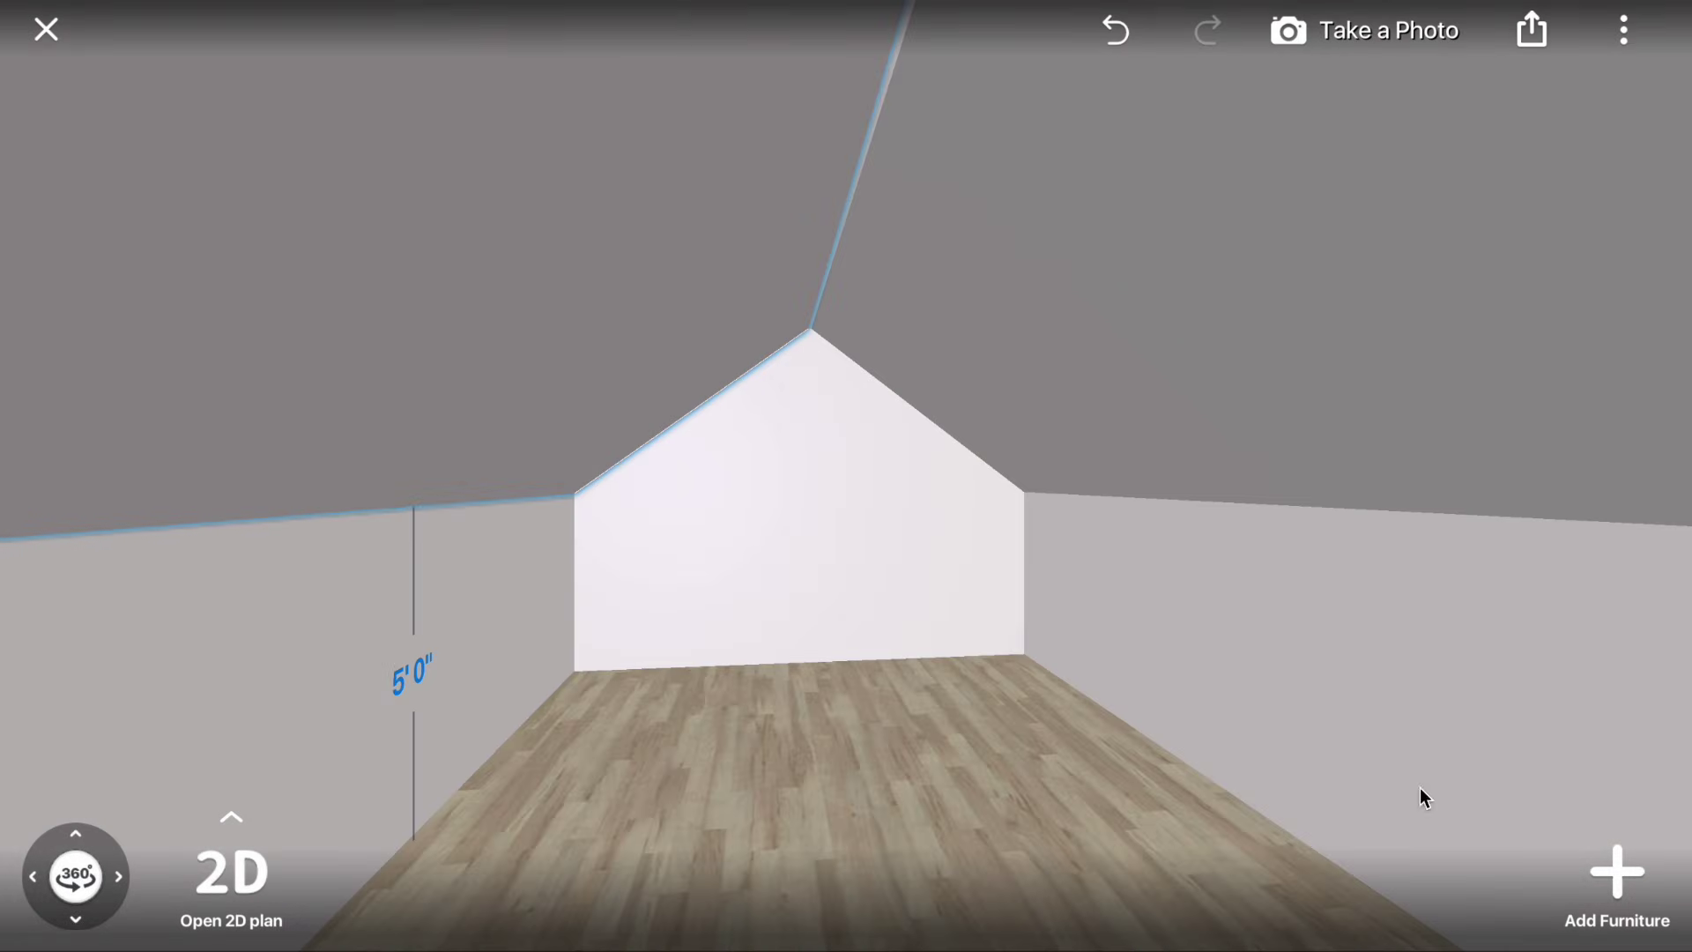
- Place a dark wooden beam from the ceiling constructions along the ridge, tilted to match
click(1610, 882)
scroll(1369, 409, down, 1)
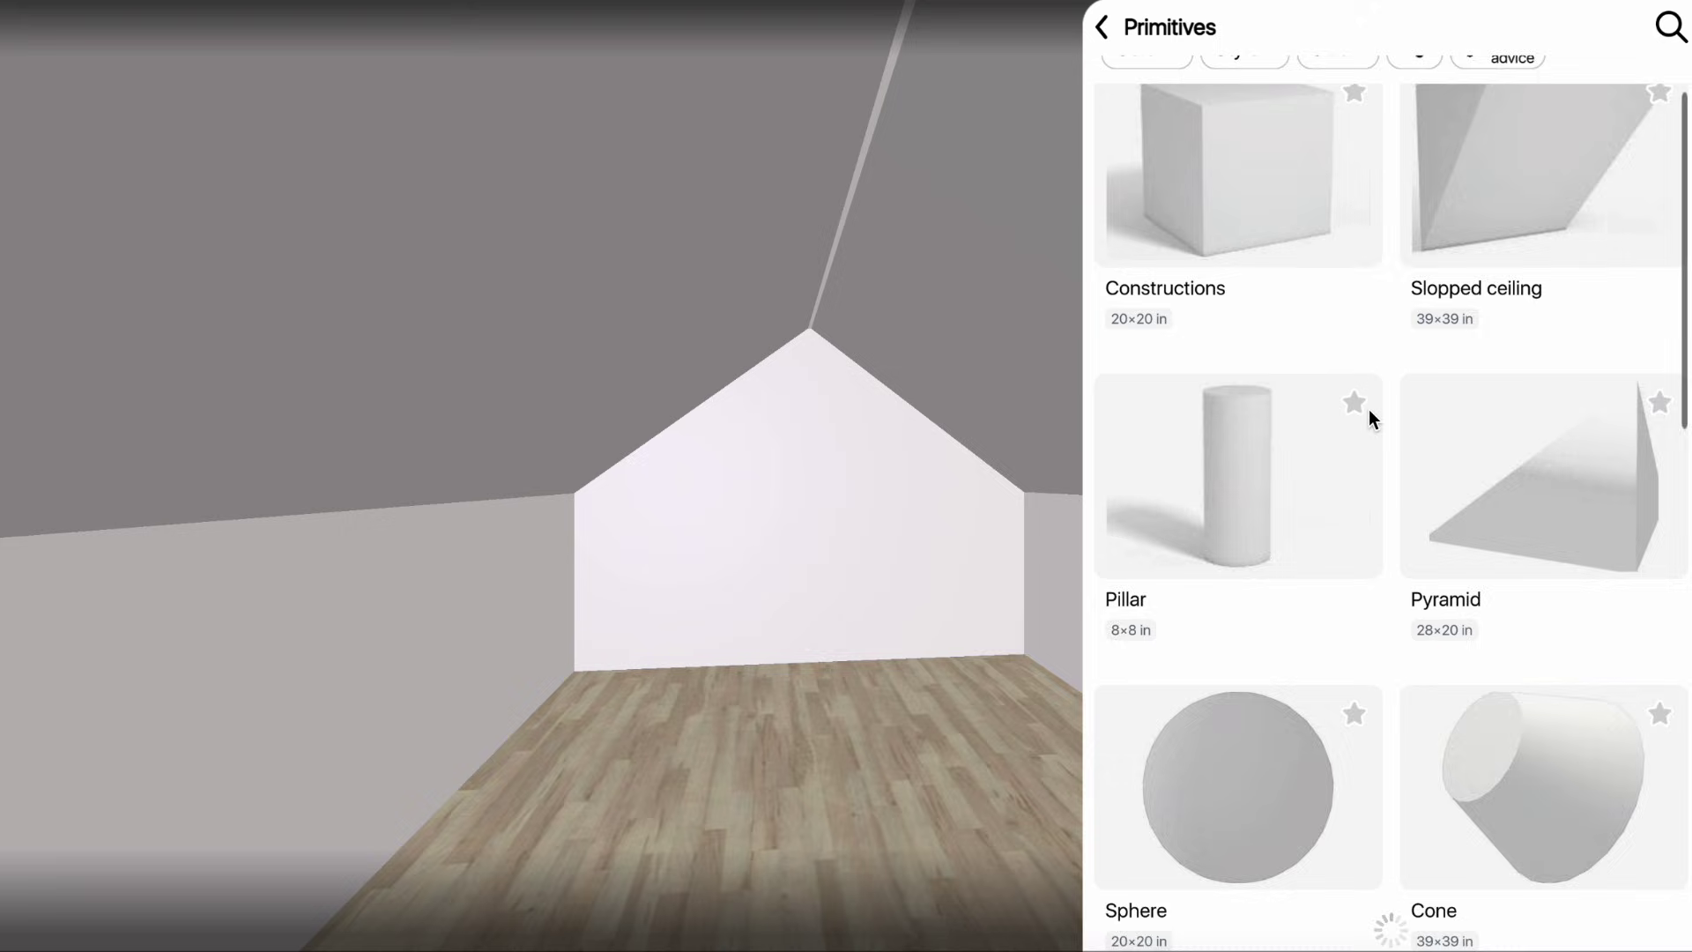
scroll(1368, 419, down, 4)
click(1118, 27)
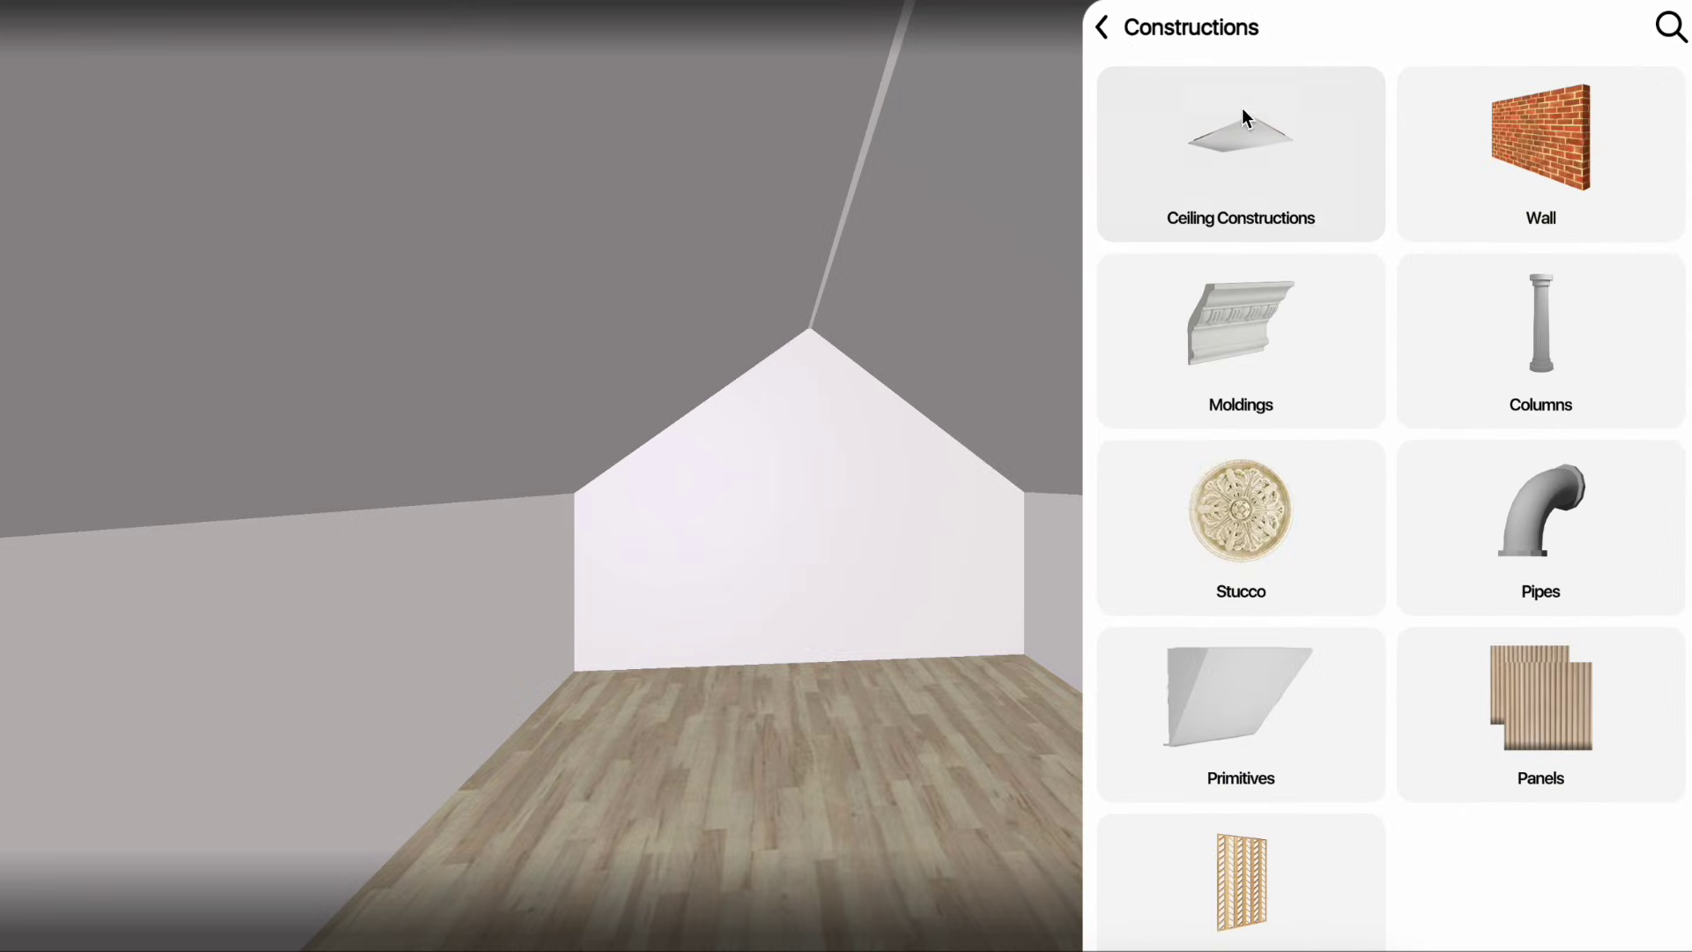
click(1307, 216)
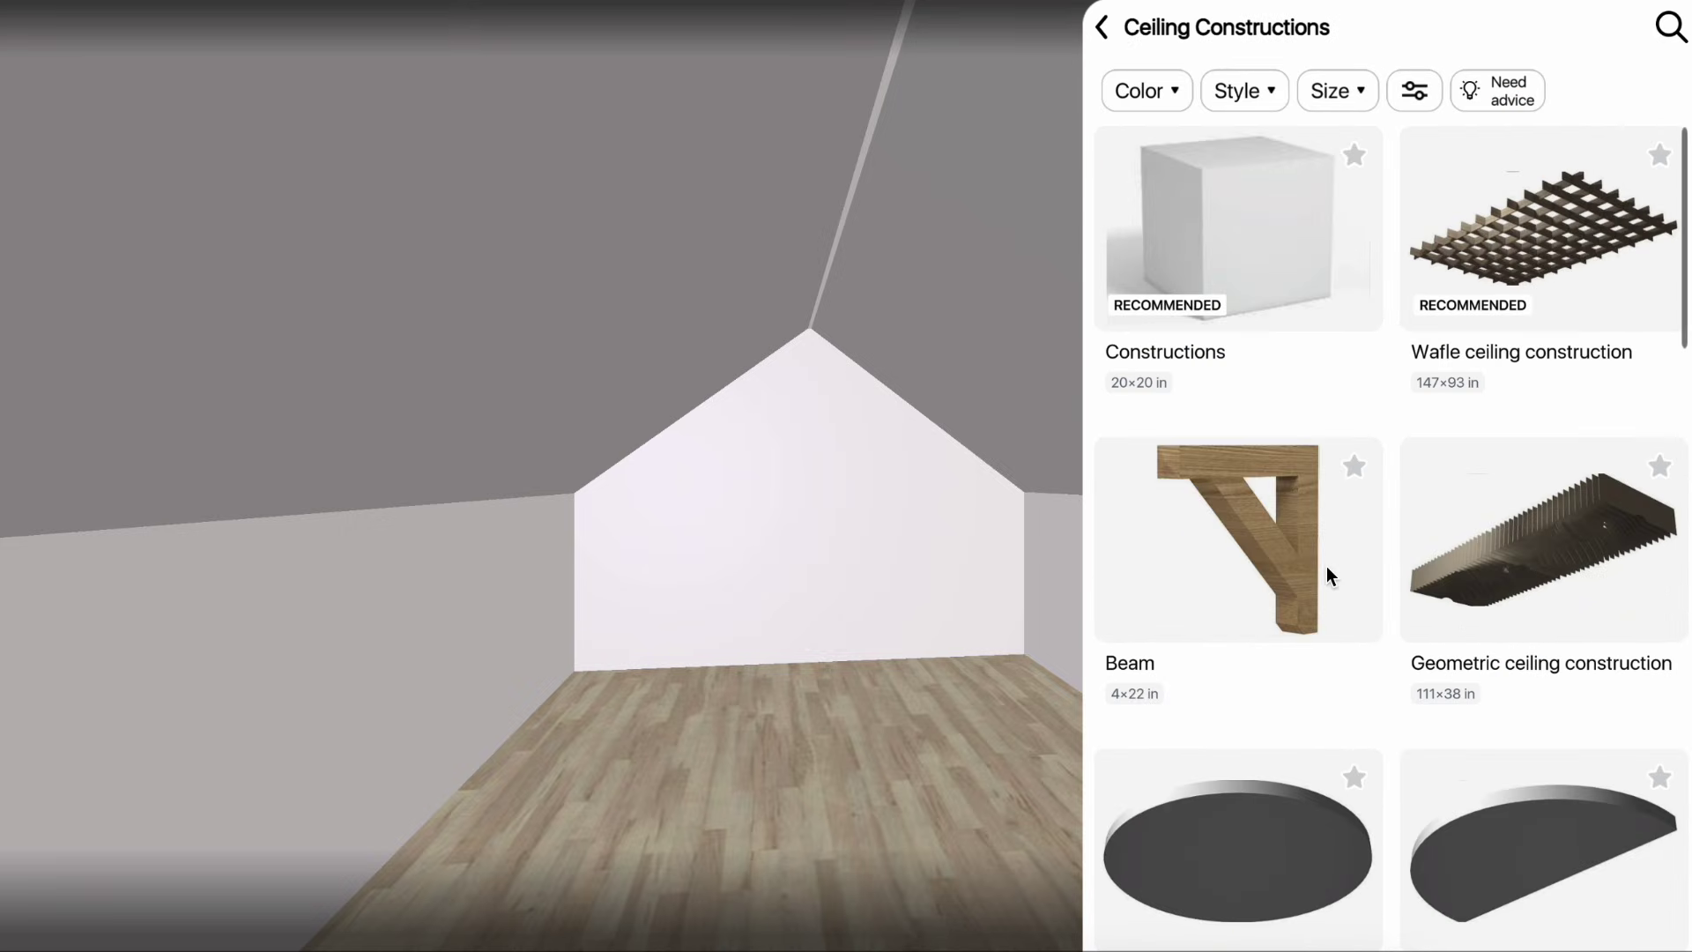
scroll(1326, 565, down, 2)
scroll(1326, 566, down, 4)
scroll(1334, 689, down, 3)
scroll(1334, 689, down, 4)
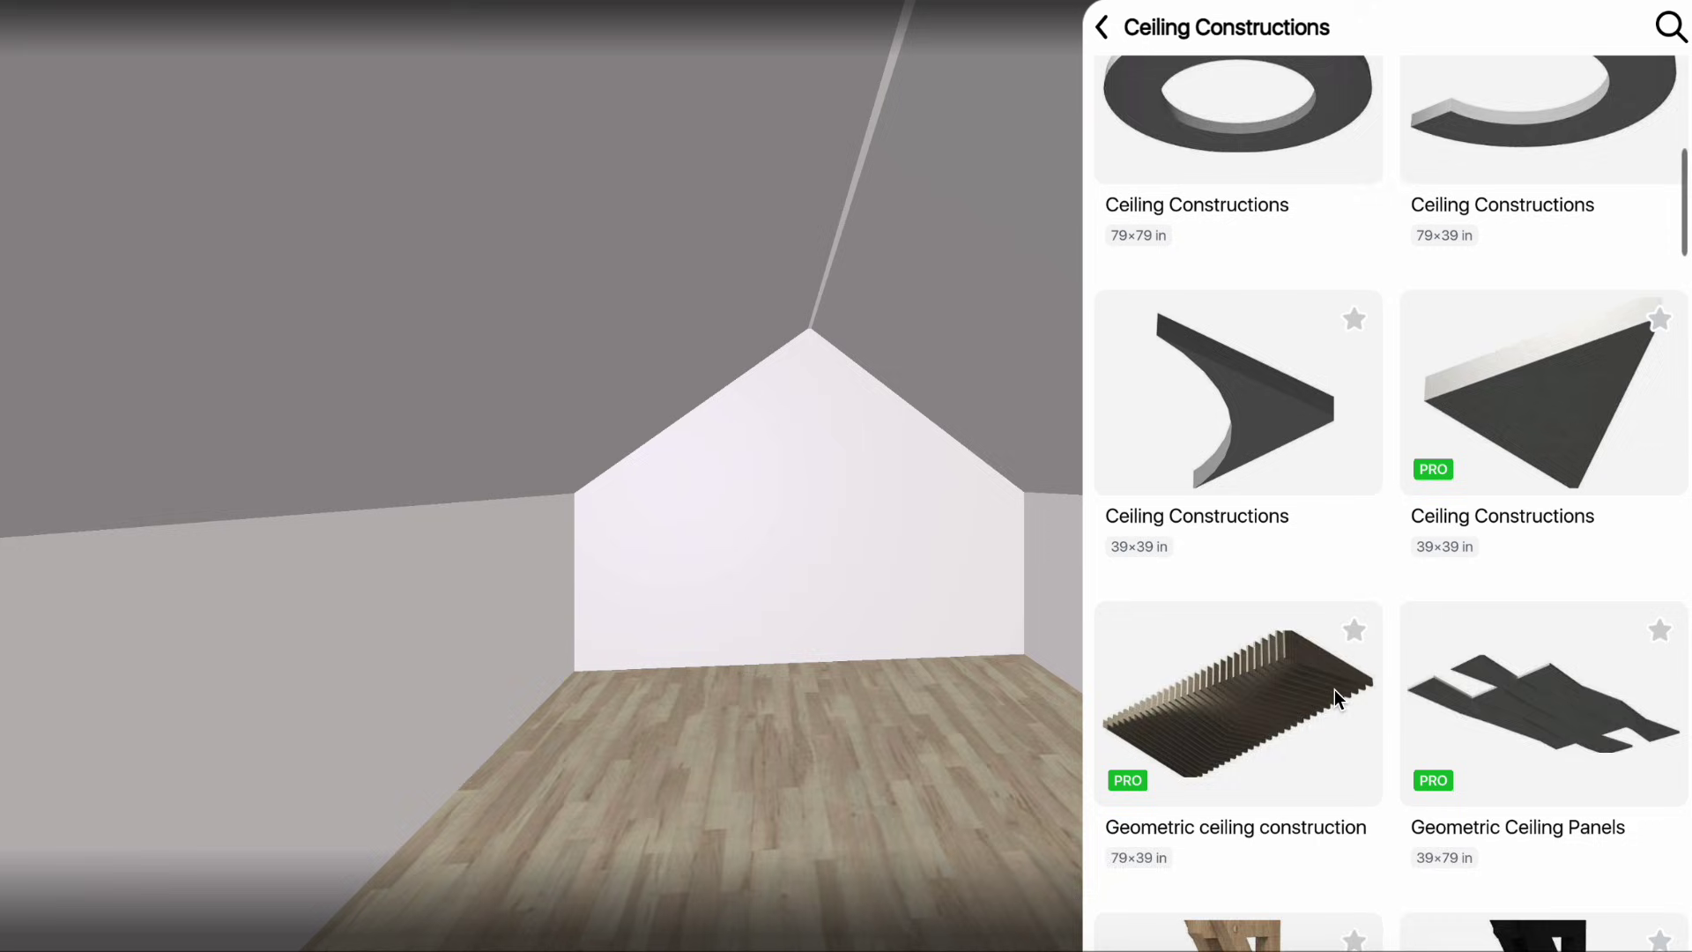
scroll(1333, 689, down, 4)
scroll(1335, 690, down, 3)
scroll(1333, 678, down, 3)
scroll(1333, 678, down, 5)
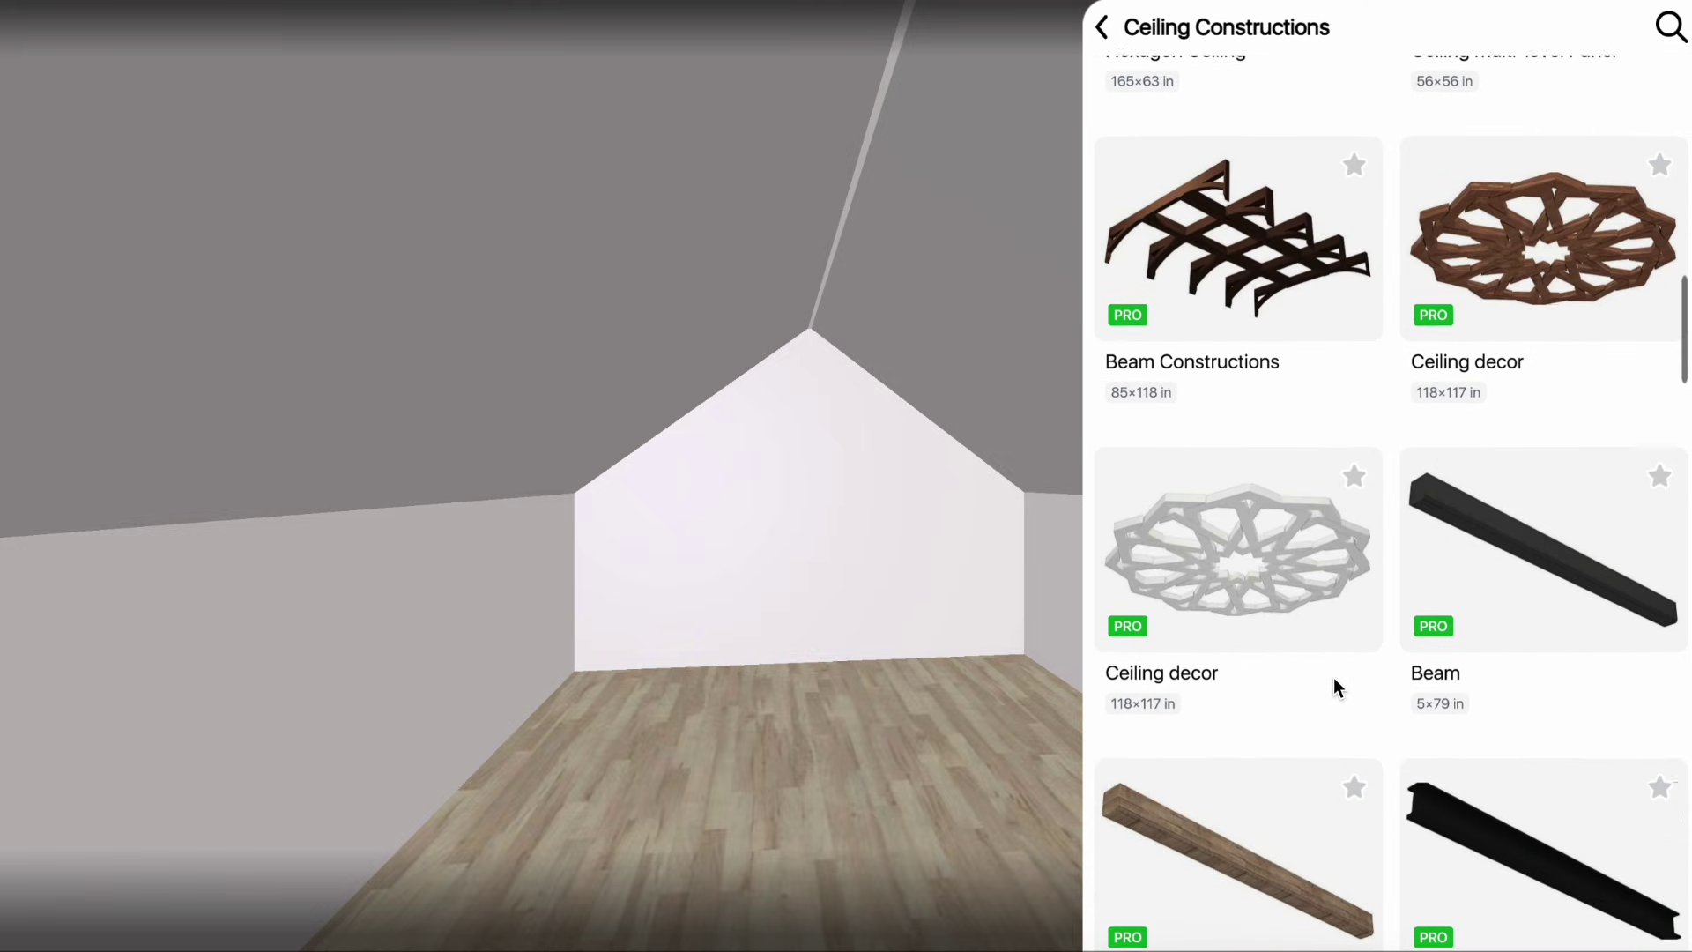
scroll(1334, 676, down, 2)
mouse_move(1276, 718)
mouse_down()
mouse_move(847, 427)
mouse_move(820, 209)
mouse_move(852, 225)
mouse_up()
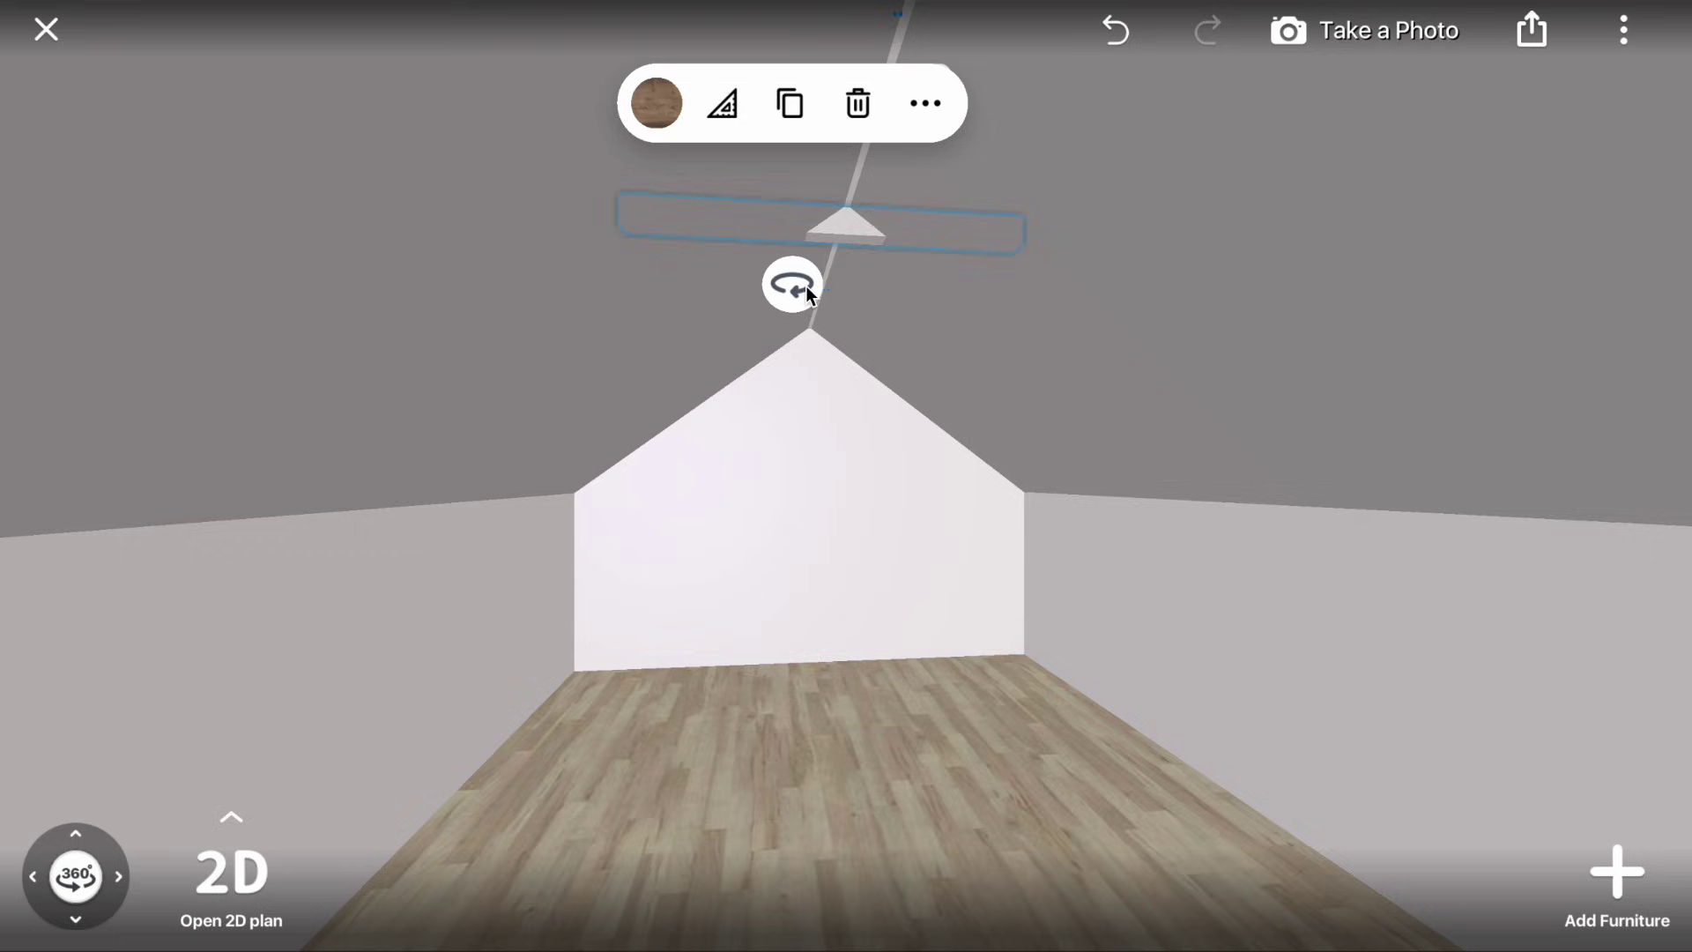
mouse_move(796, 286)
mouse_down()
mouse_move(803, 322)
mouse_move(855, 206)
mouse_up()
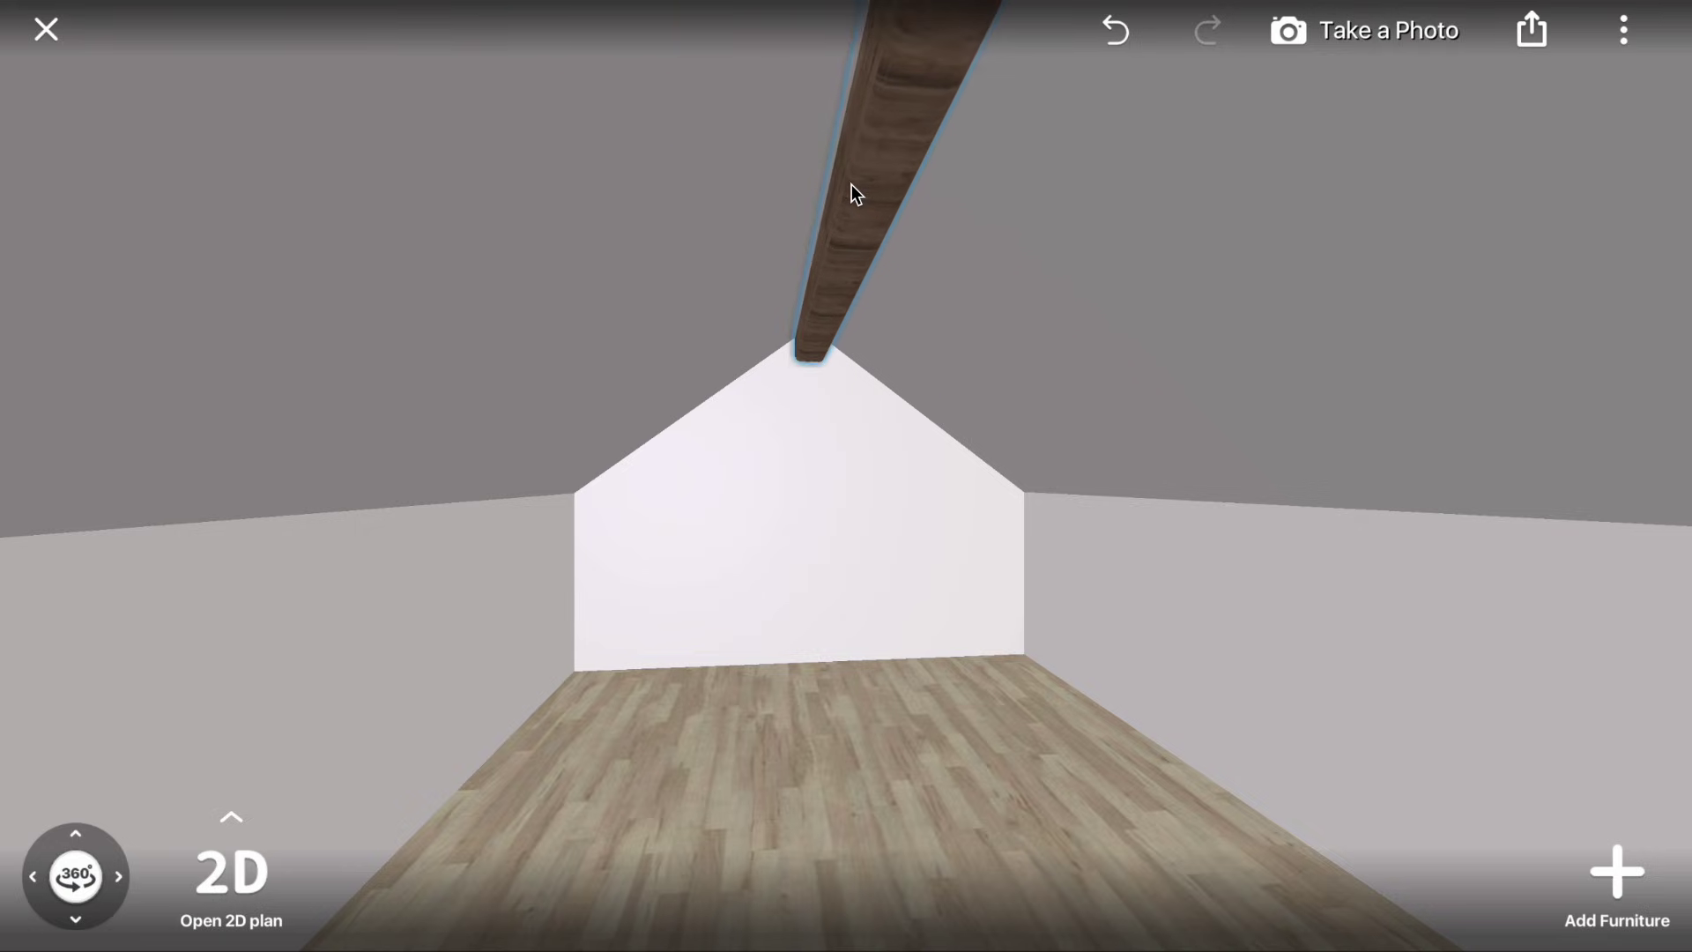
- Apply the light weathered Plank wood texture to the sloped ceiling
click(900, 570)
click(1135, 375)
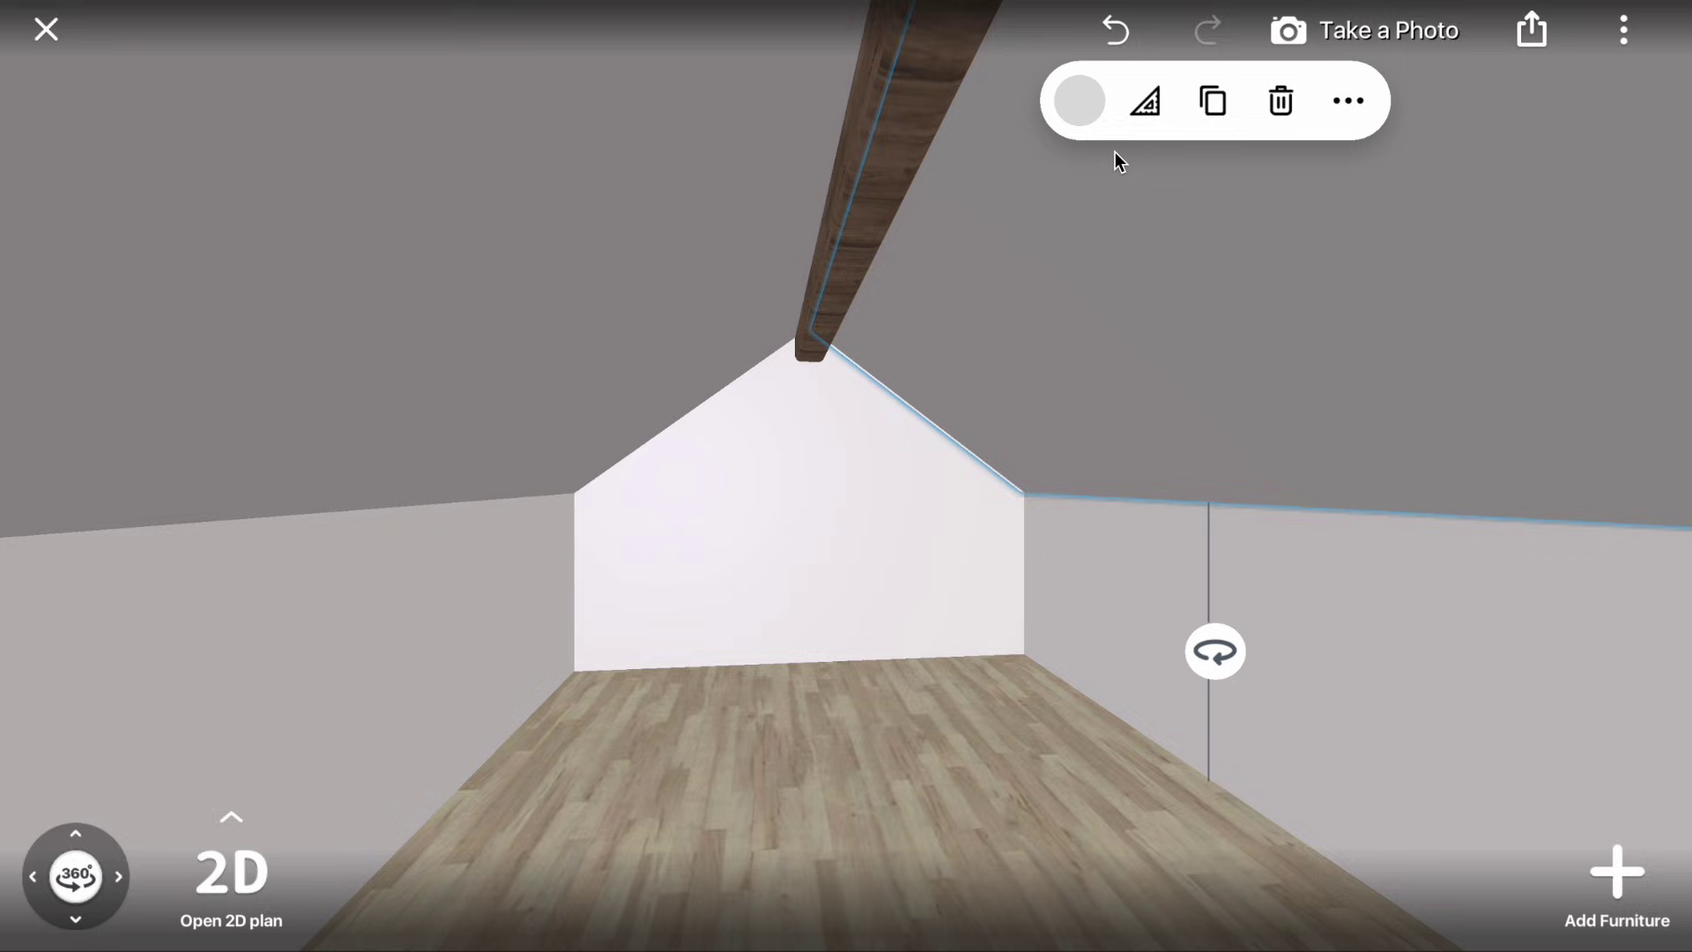
click(1086, 84)
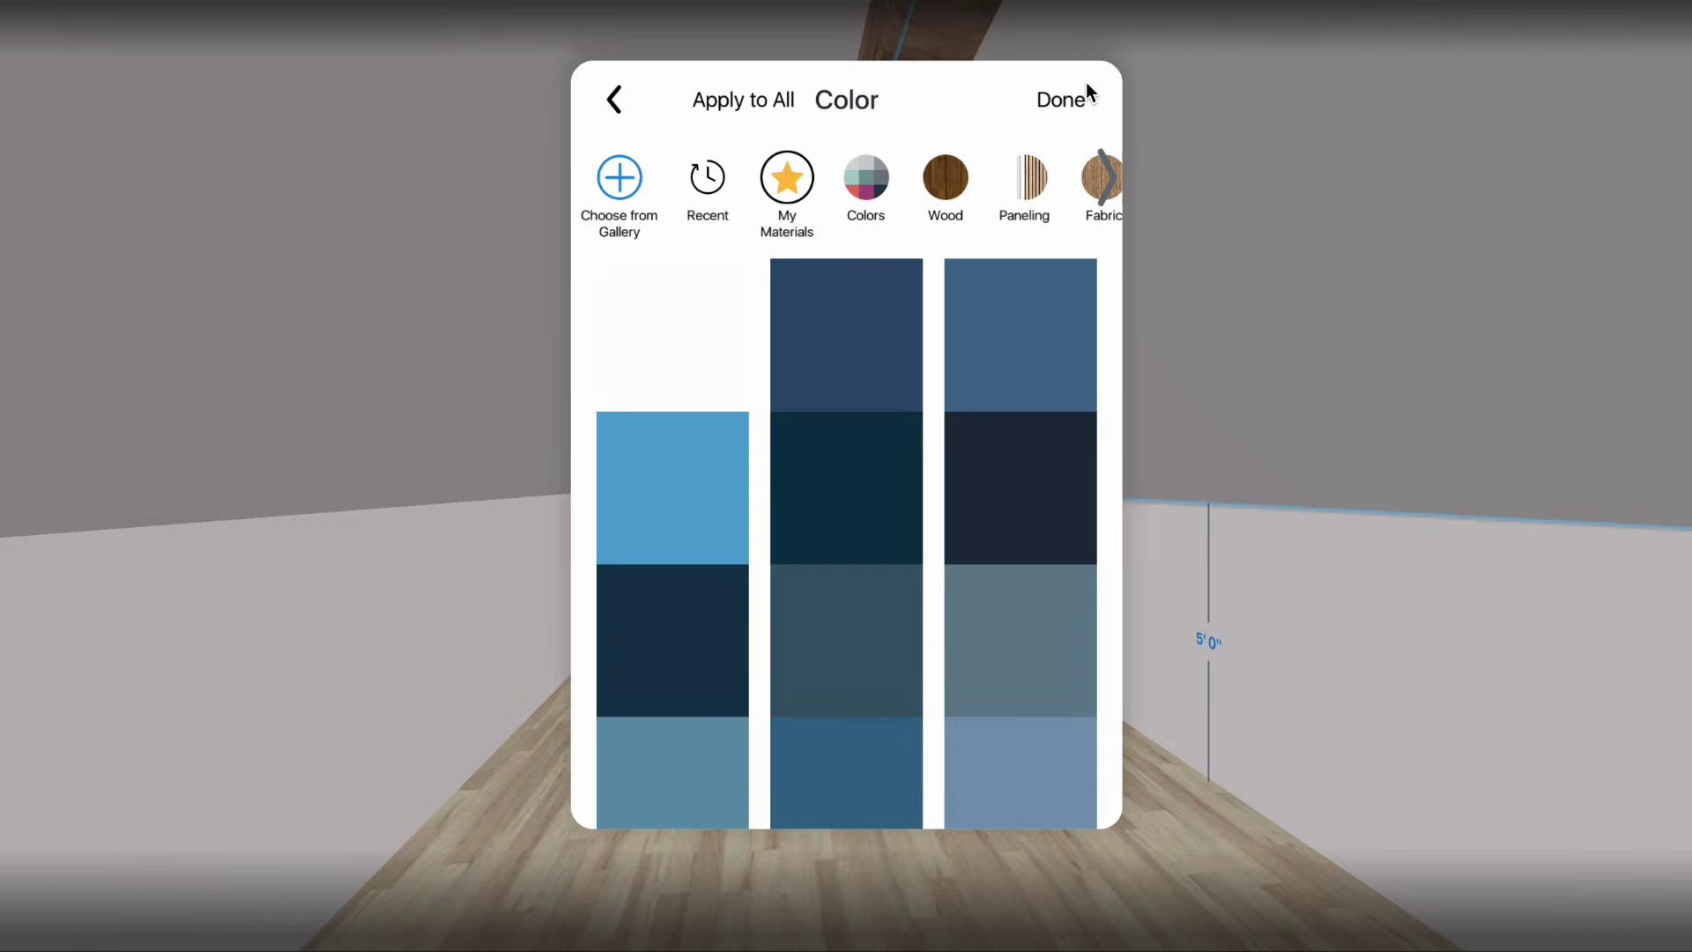
click(949, 183)
scroll(887, 561, down, 5)
scroll(888, 563, down, 5)
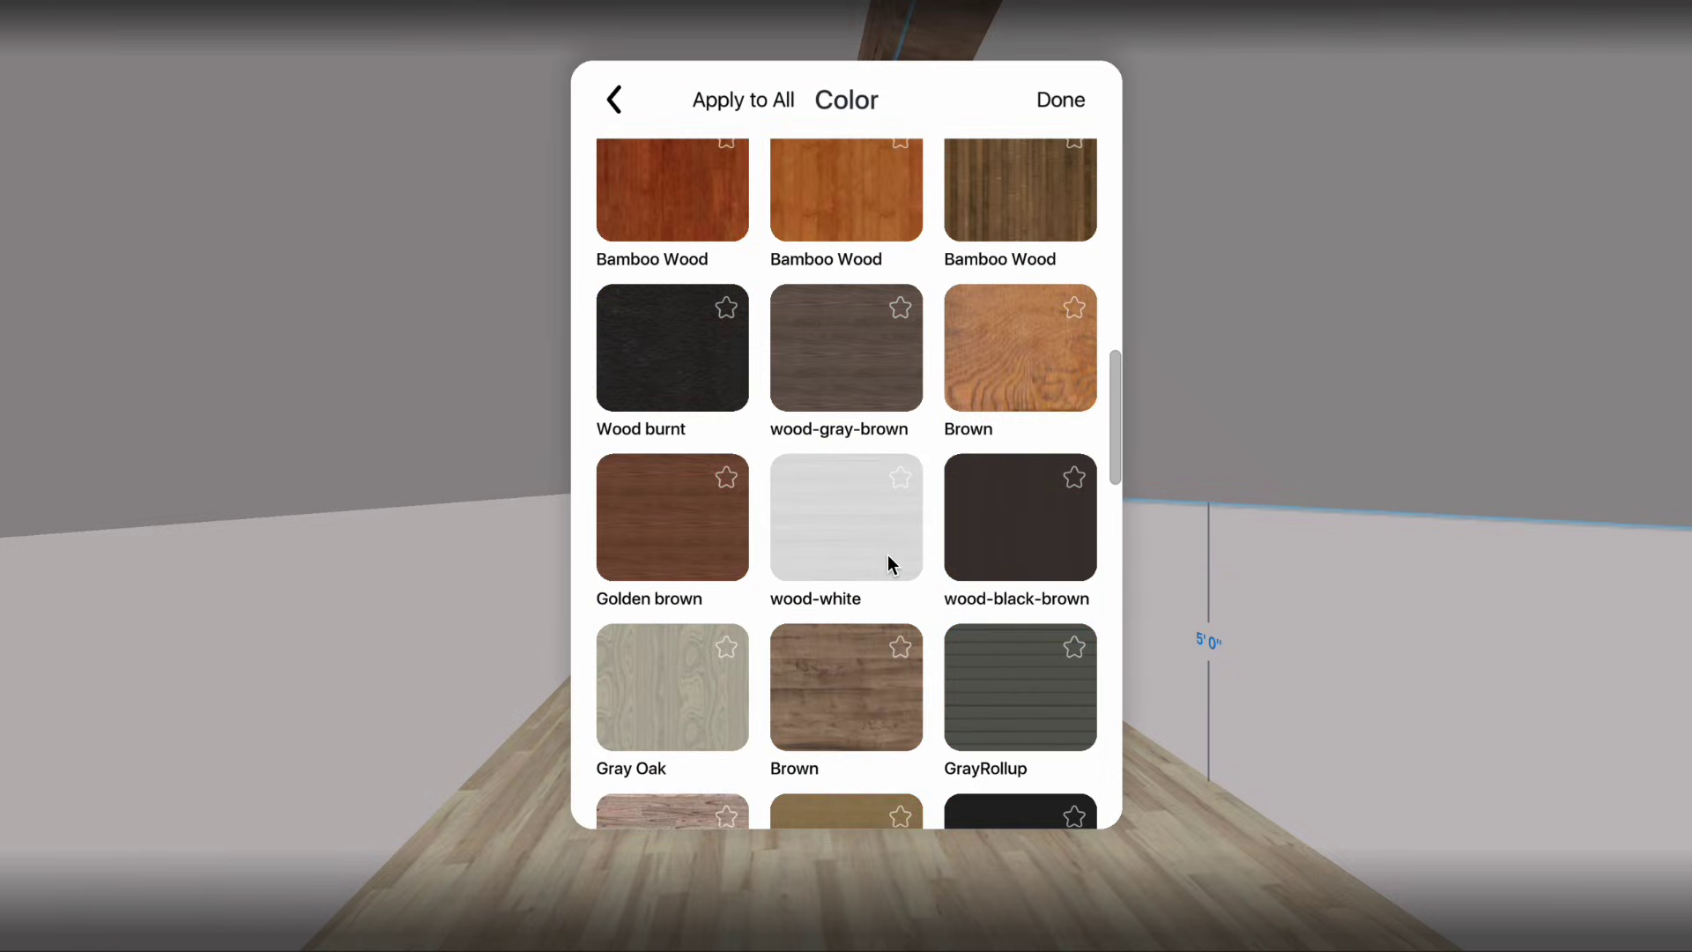
scroll(887, 562, down, 4)
scroll(888, 562, down, 1)
scroll(888, 555, down, 1)
scroll(887, 555, down, 3)
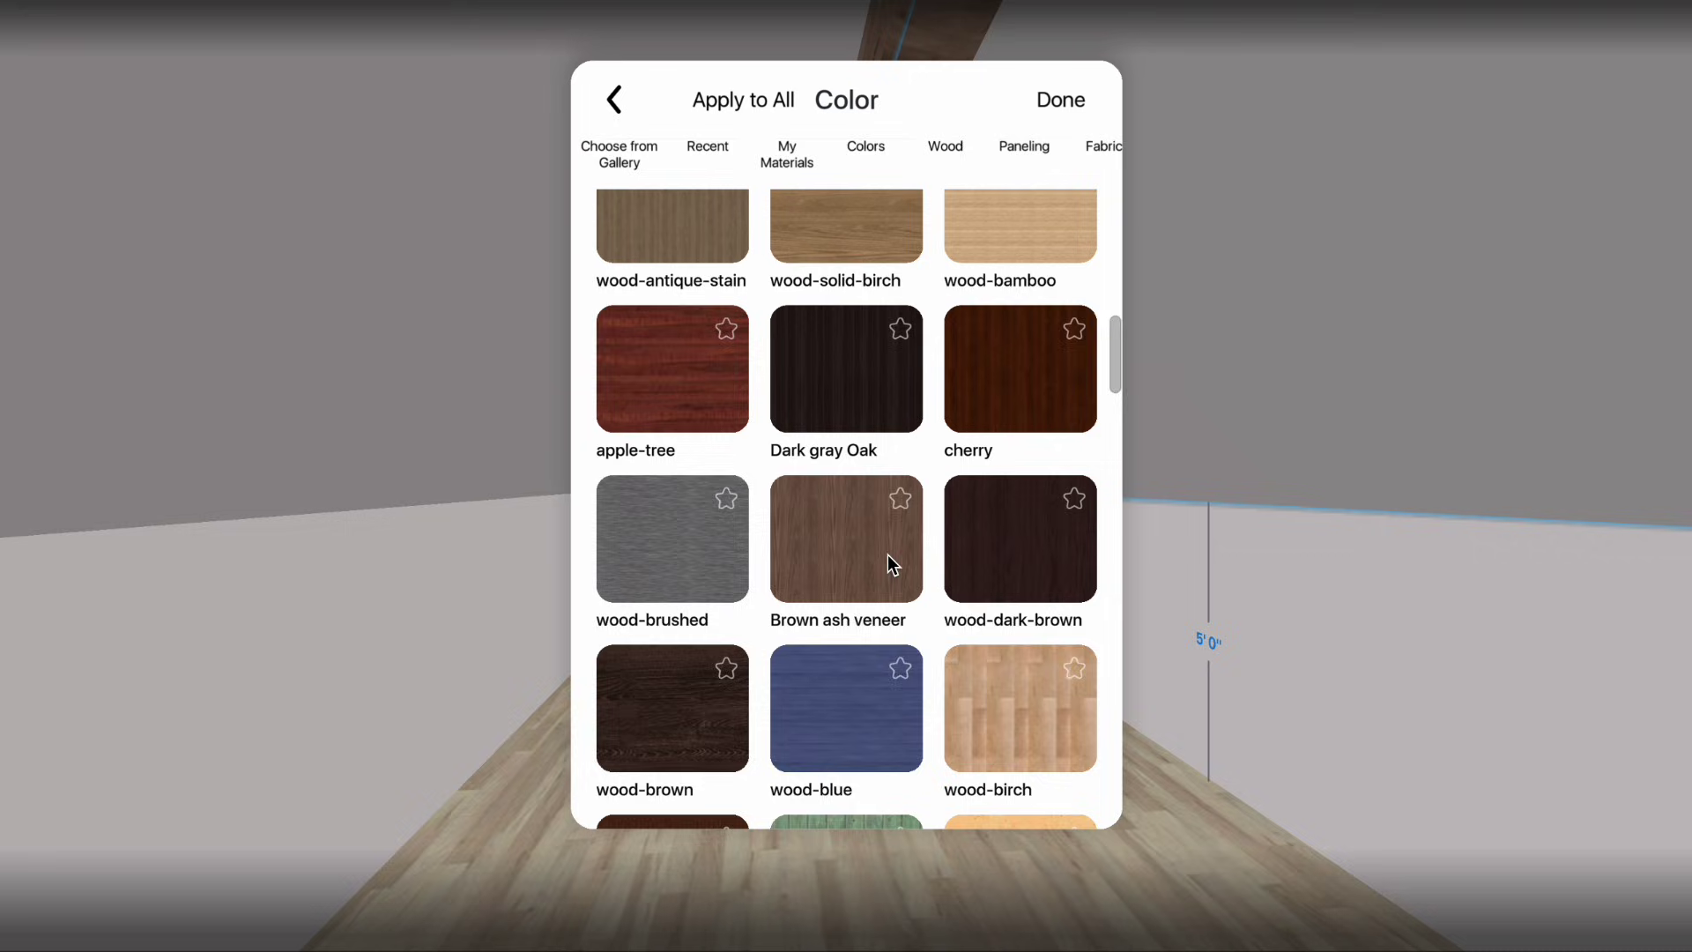
scroll(886, 554, up, 2)
scroll(887, 554, down, 3)
scroll(887, 554, down, 3)
scroll(887, 554, down, 2)
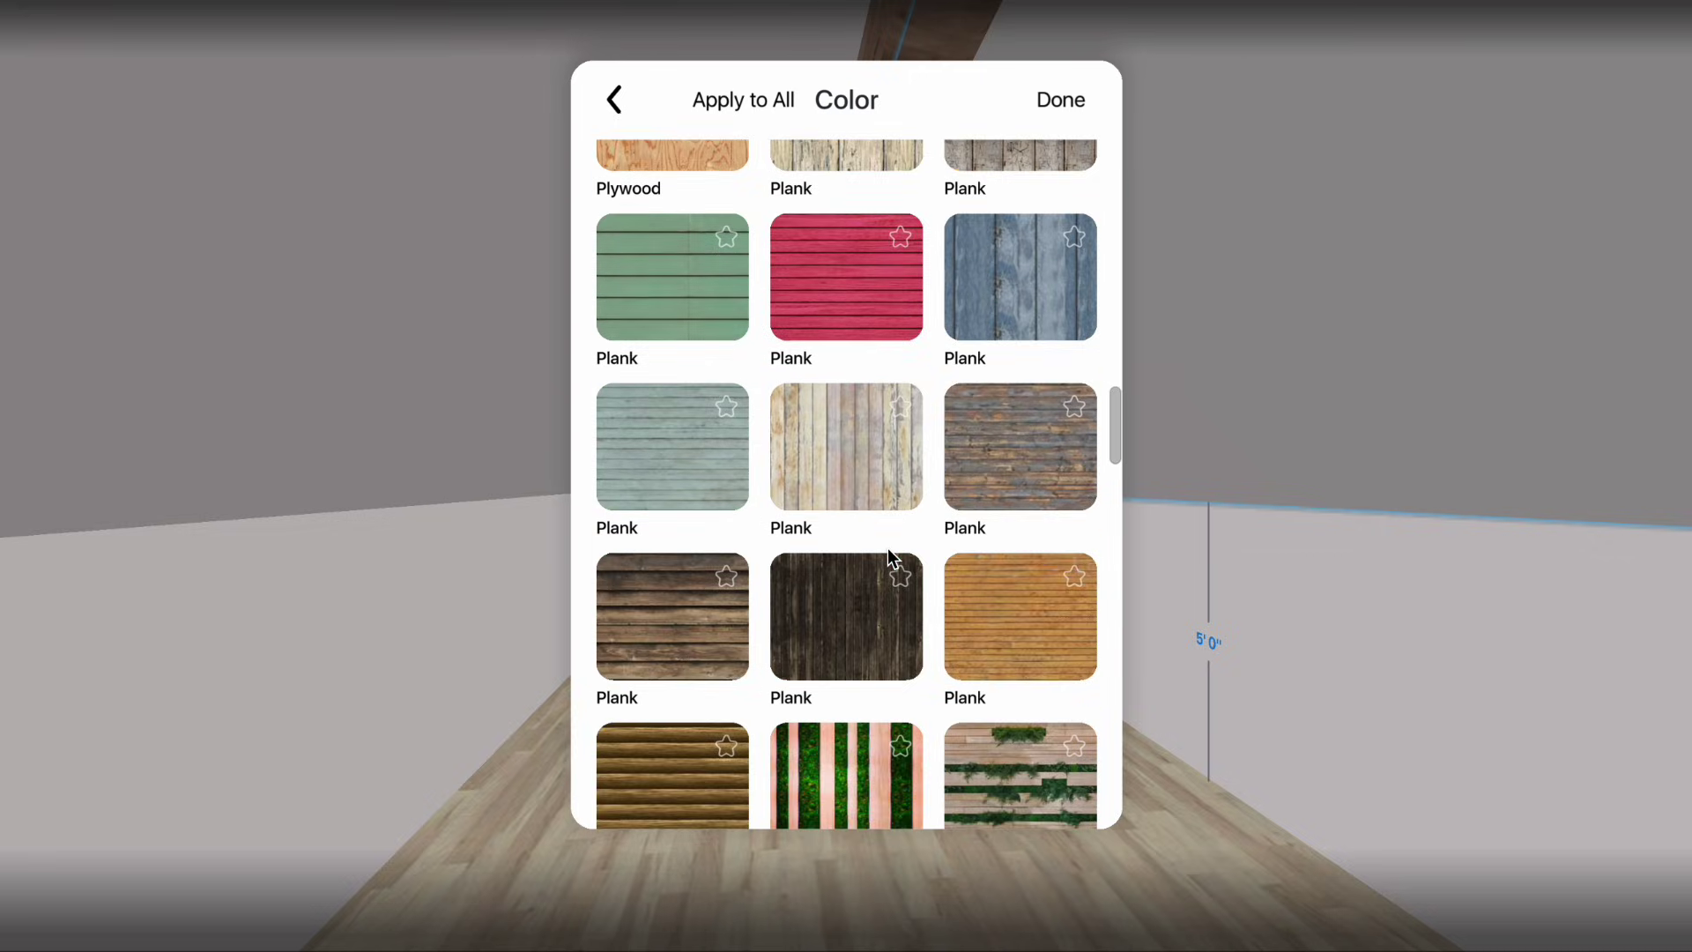
scroll(887, 549, down, 1)
scroll(887, 549, down, 3)
scroll(886, 549, down, 1)
scroll(887, 549, down, 2)
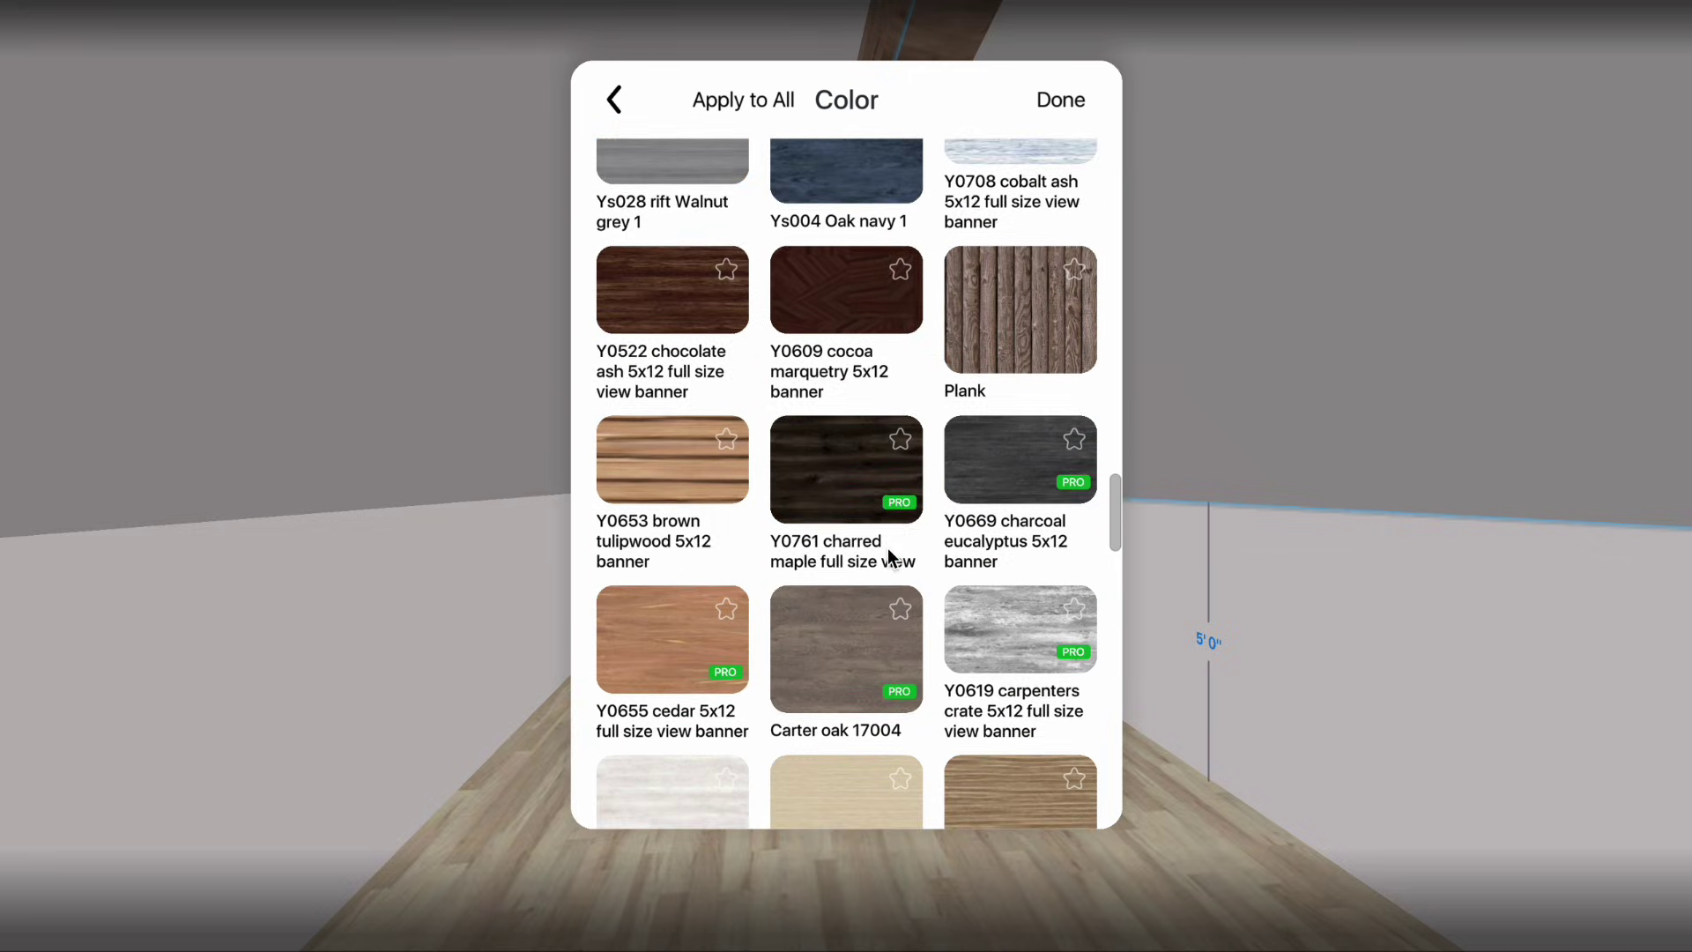
click(649, 421)
scroll(903, 534, down, 2)
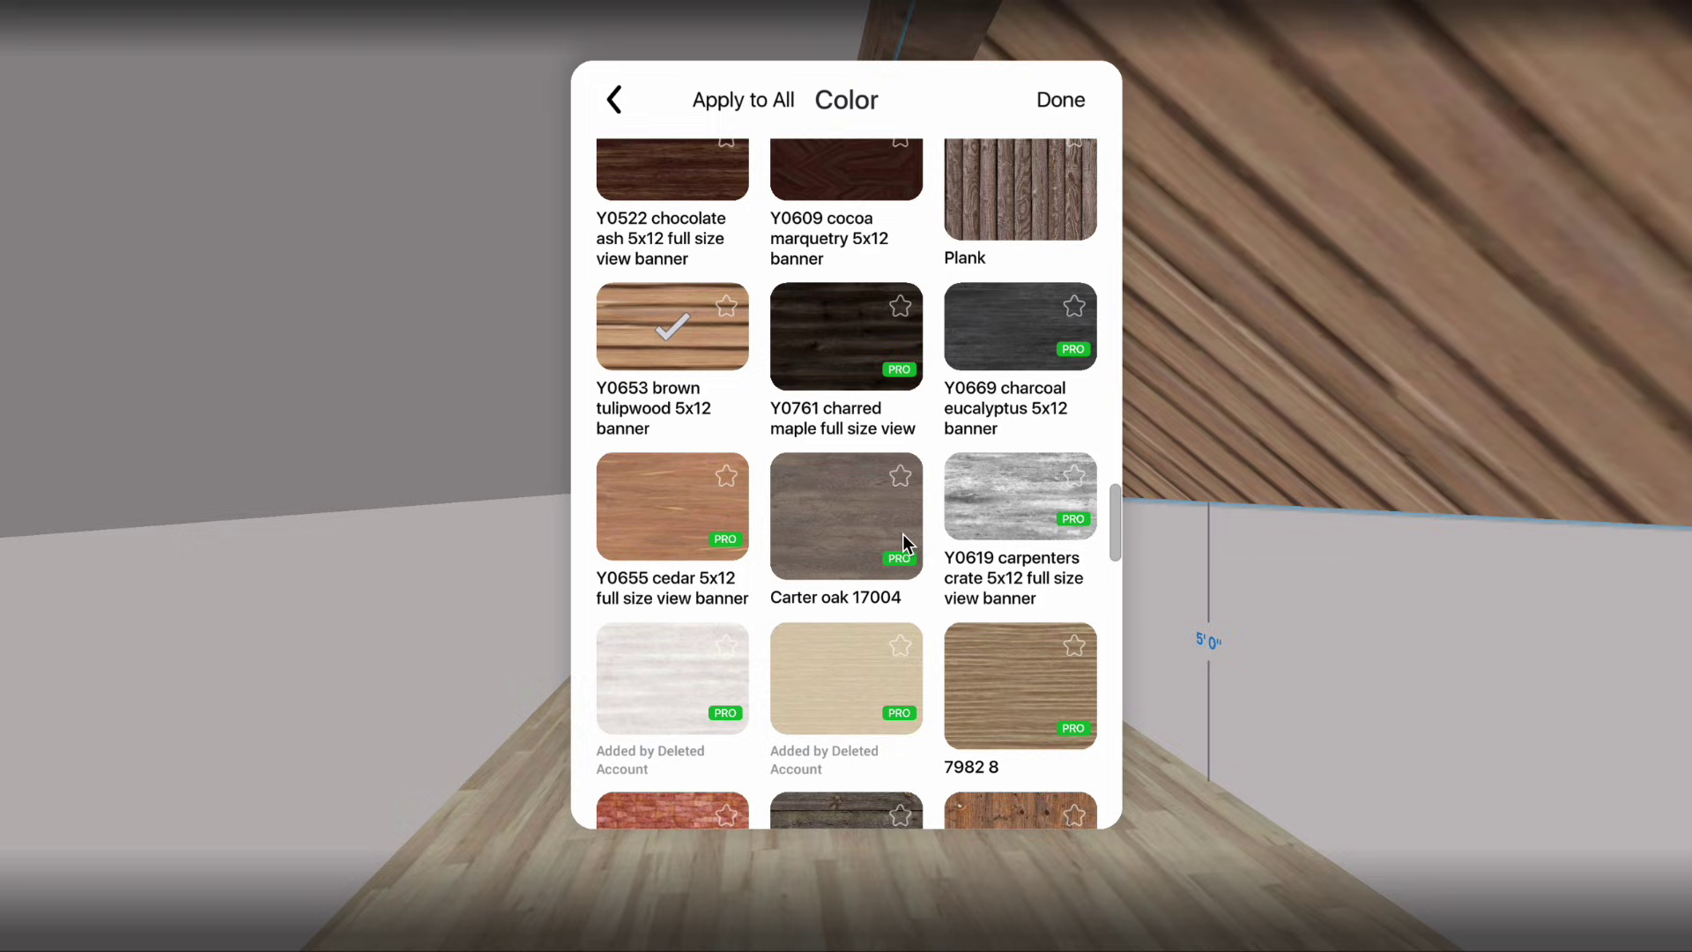
scroll(902, 534, down, 1)
scroll(904, 535, down, 1)
scroll(903, 535, down, 1)
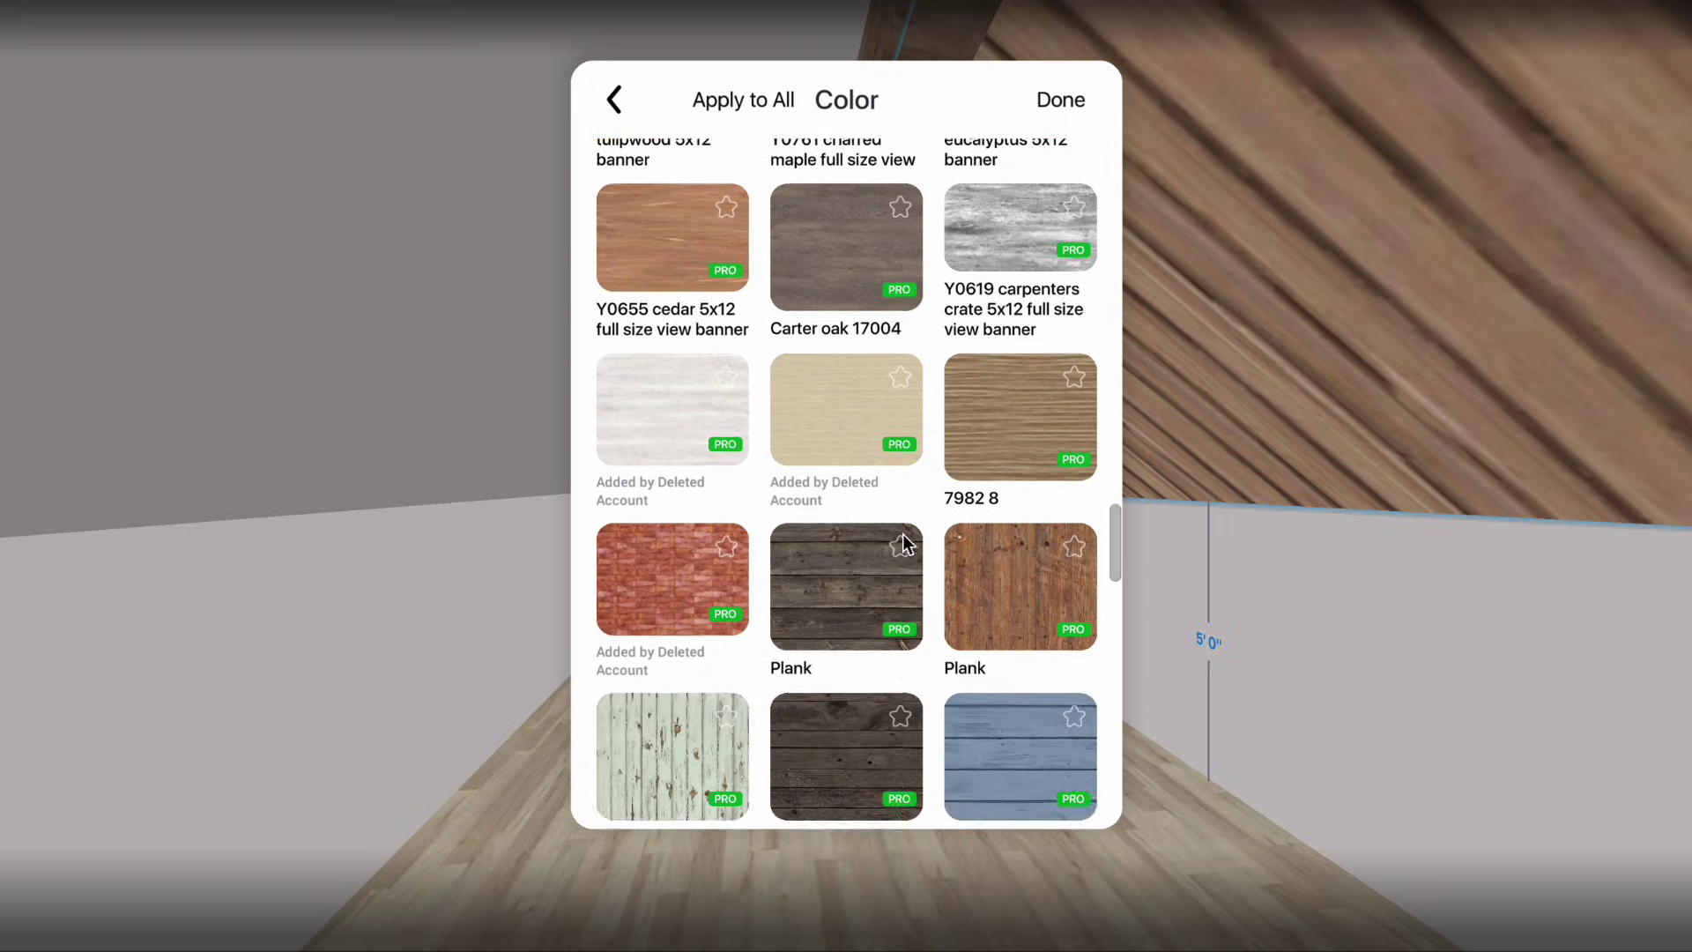
scroll(903, 534, down, 1)
scroll(903, 534, down, 2)
scroll(904, 534, down, 2)
scroll(903, 535, down, 1)
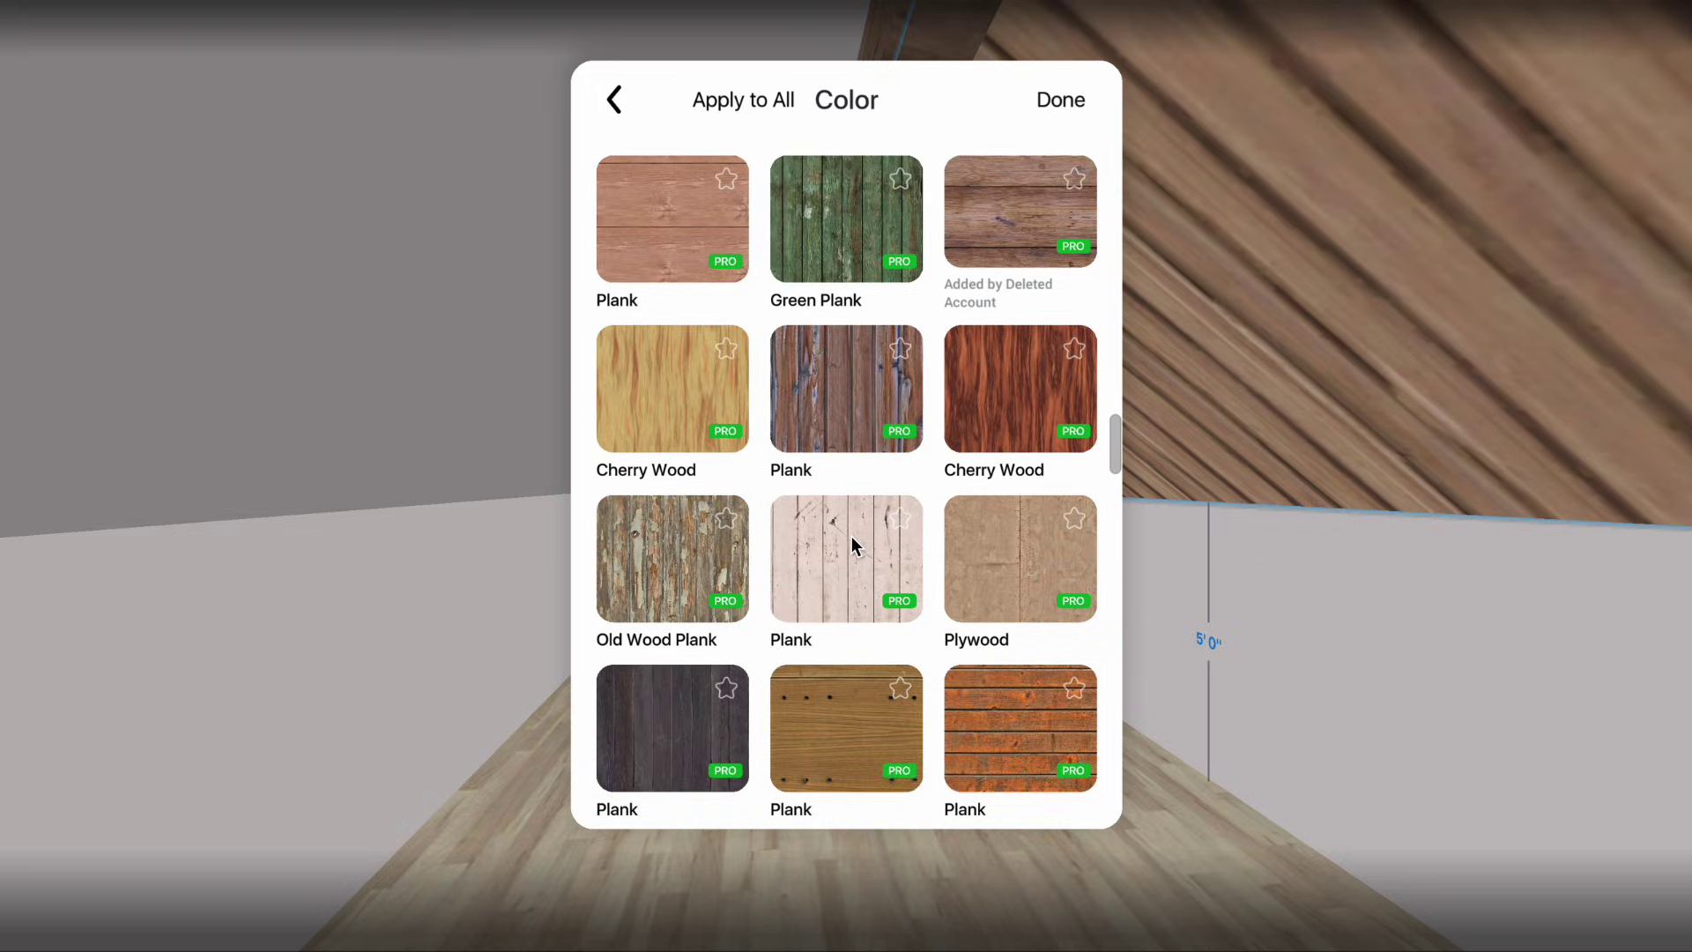
click(852, 535)
scroll(866, 568, down, 1)
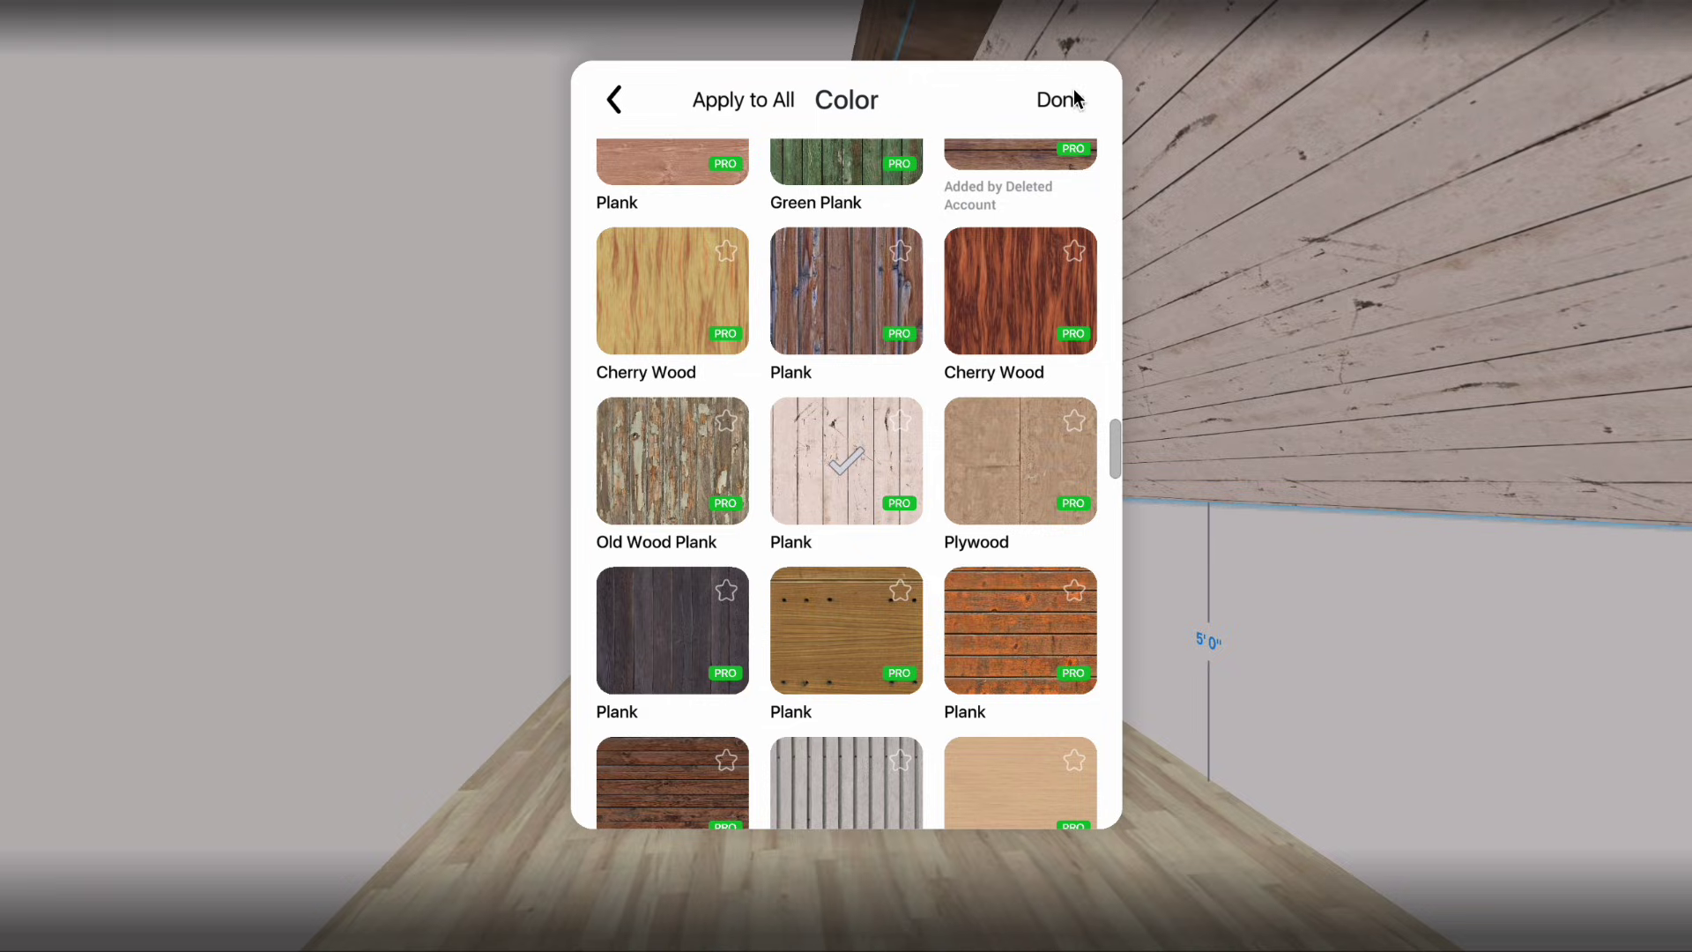
click(1059, 99)
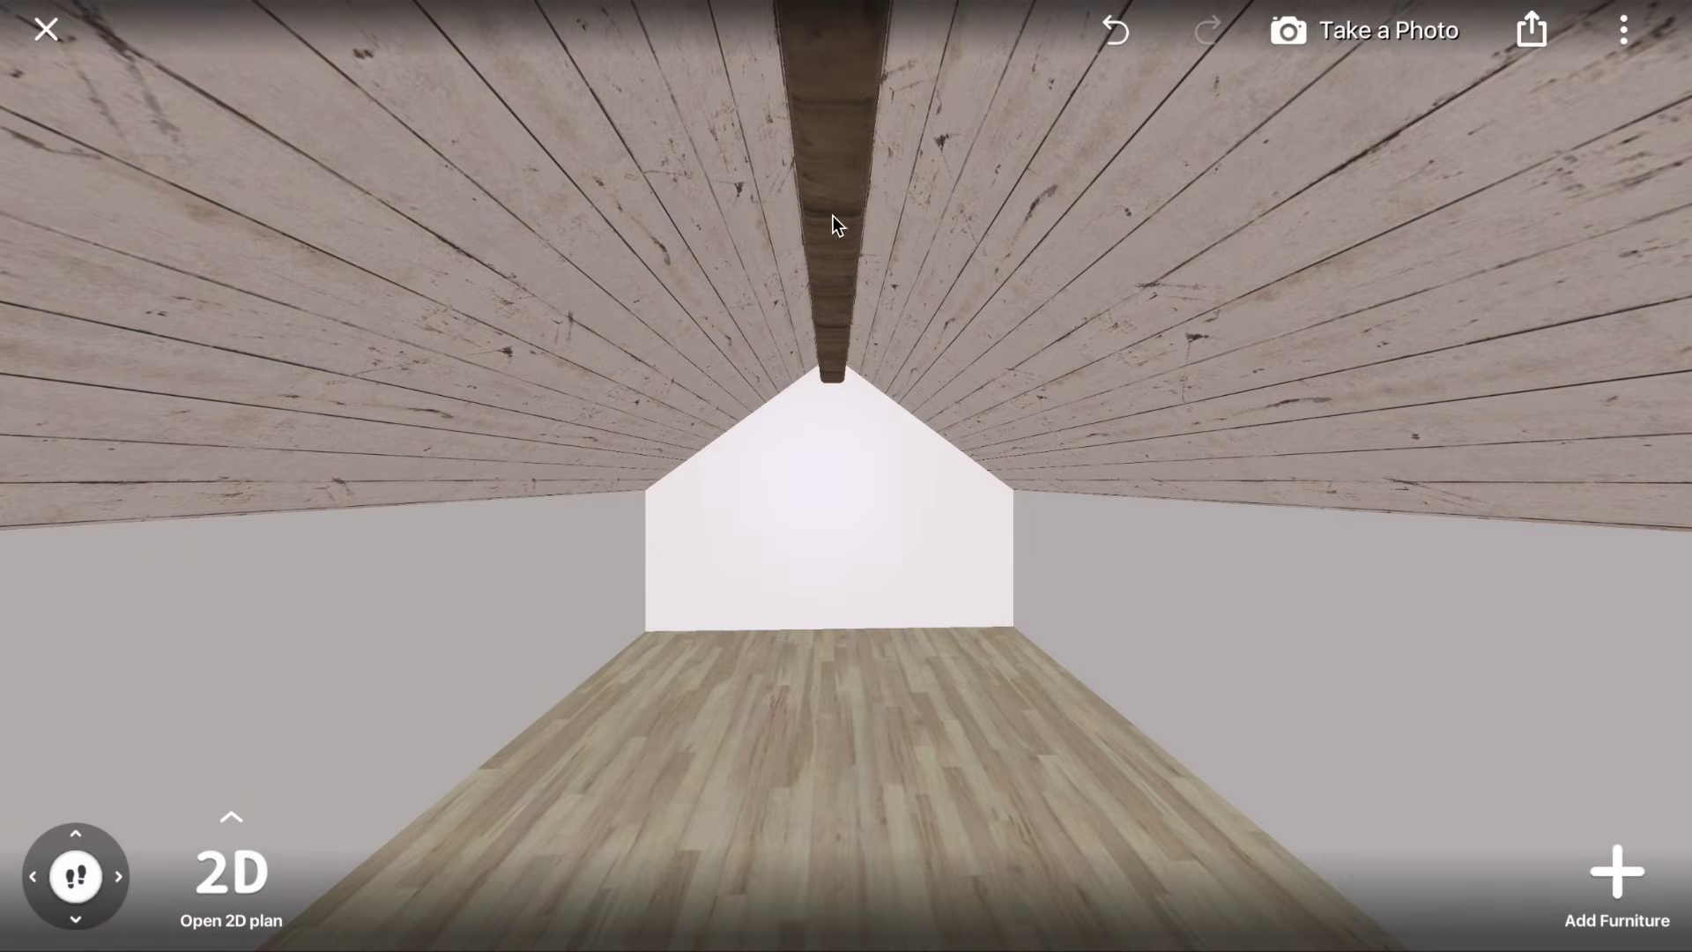
- Delete the ridge beam and place a window from Windows and Doors on the gable wall
click(834, 216)
click(937, 101)
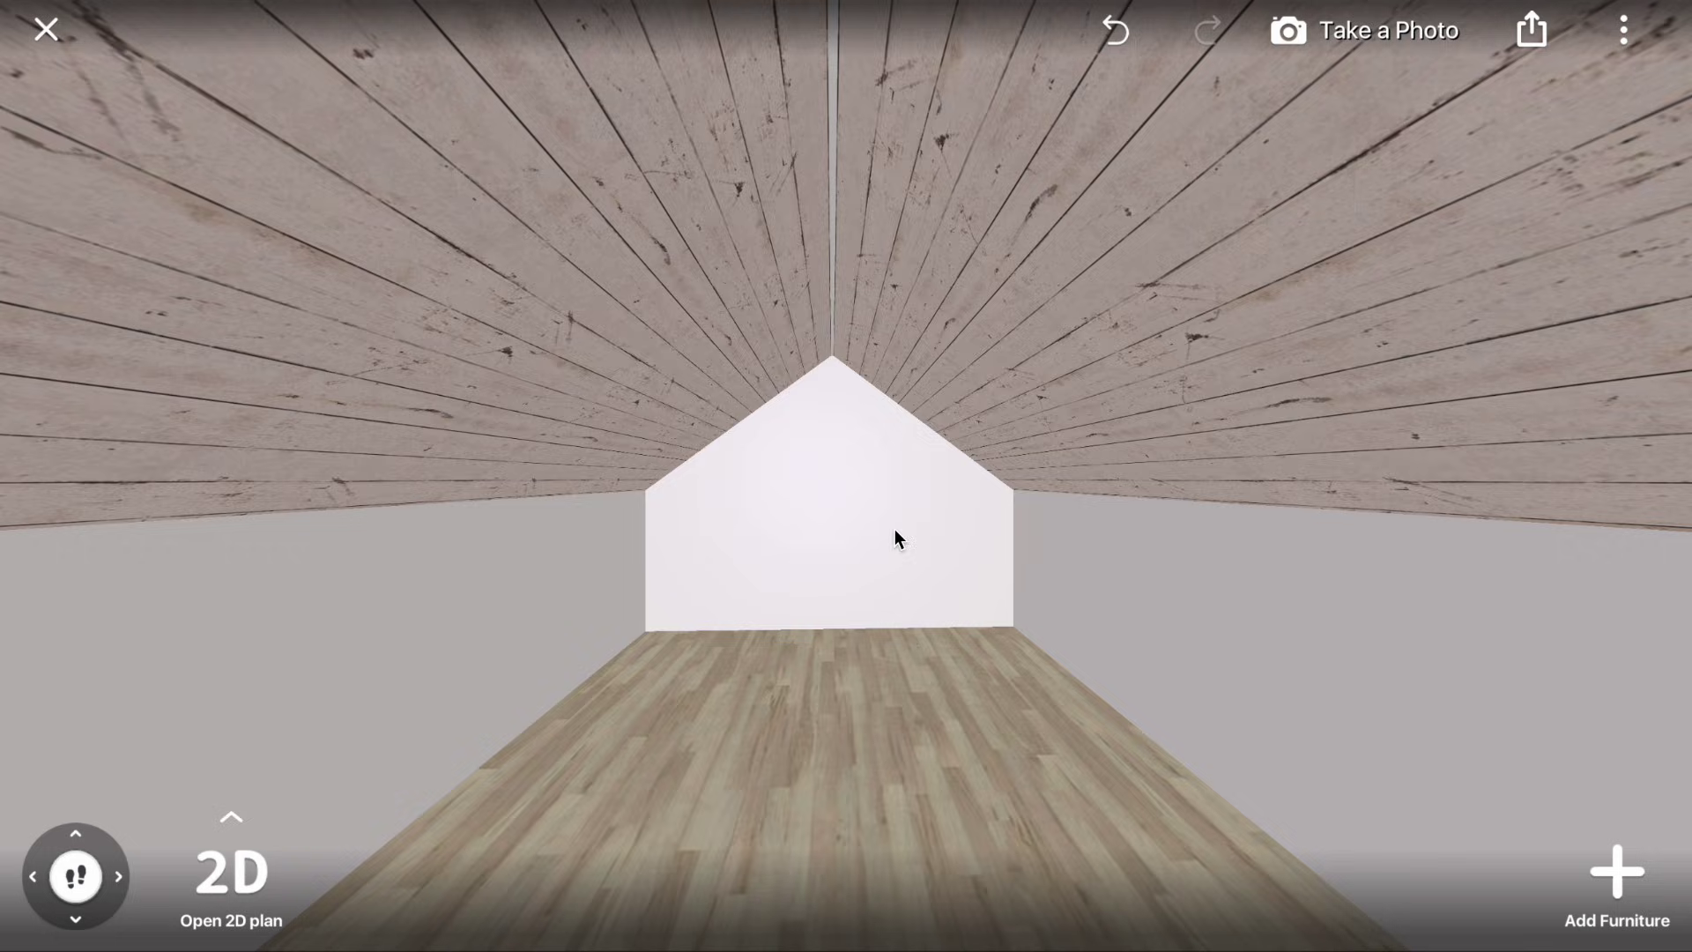
click(1619, 873)
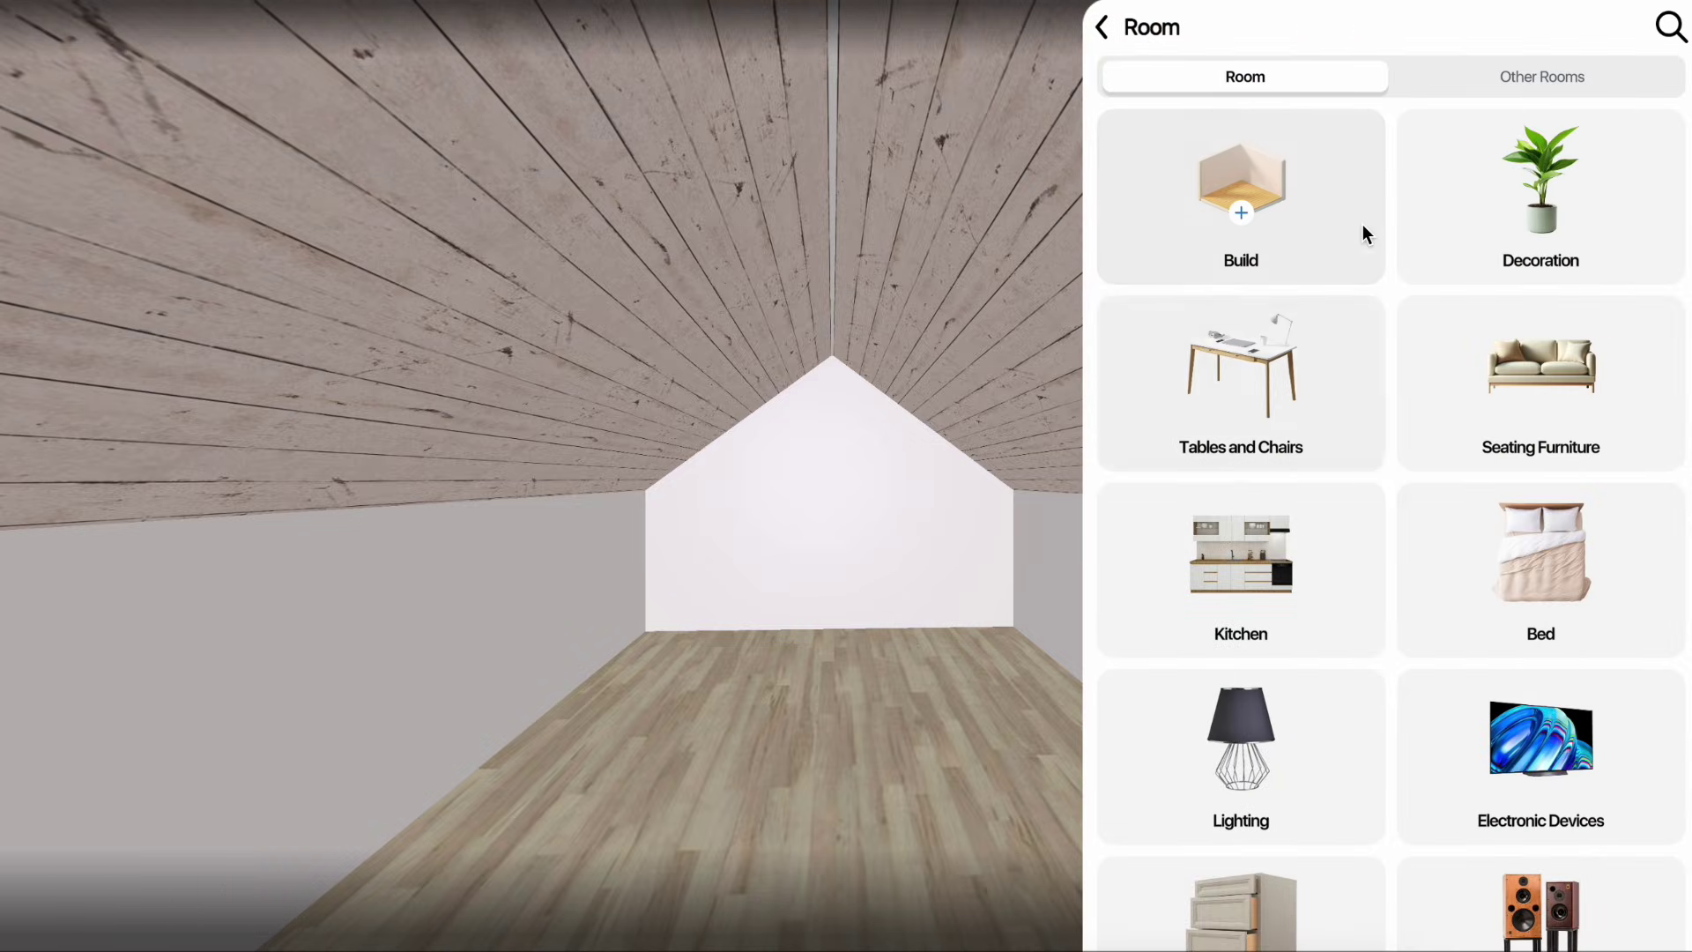
click(1341, 262)
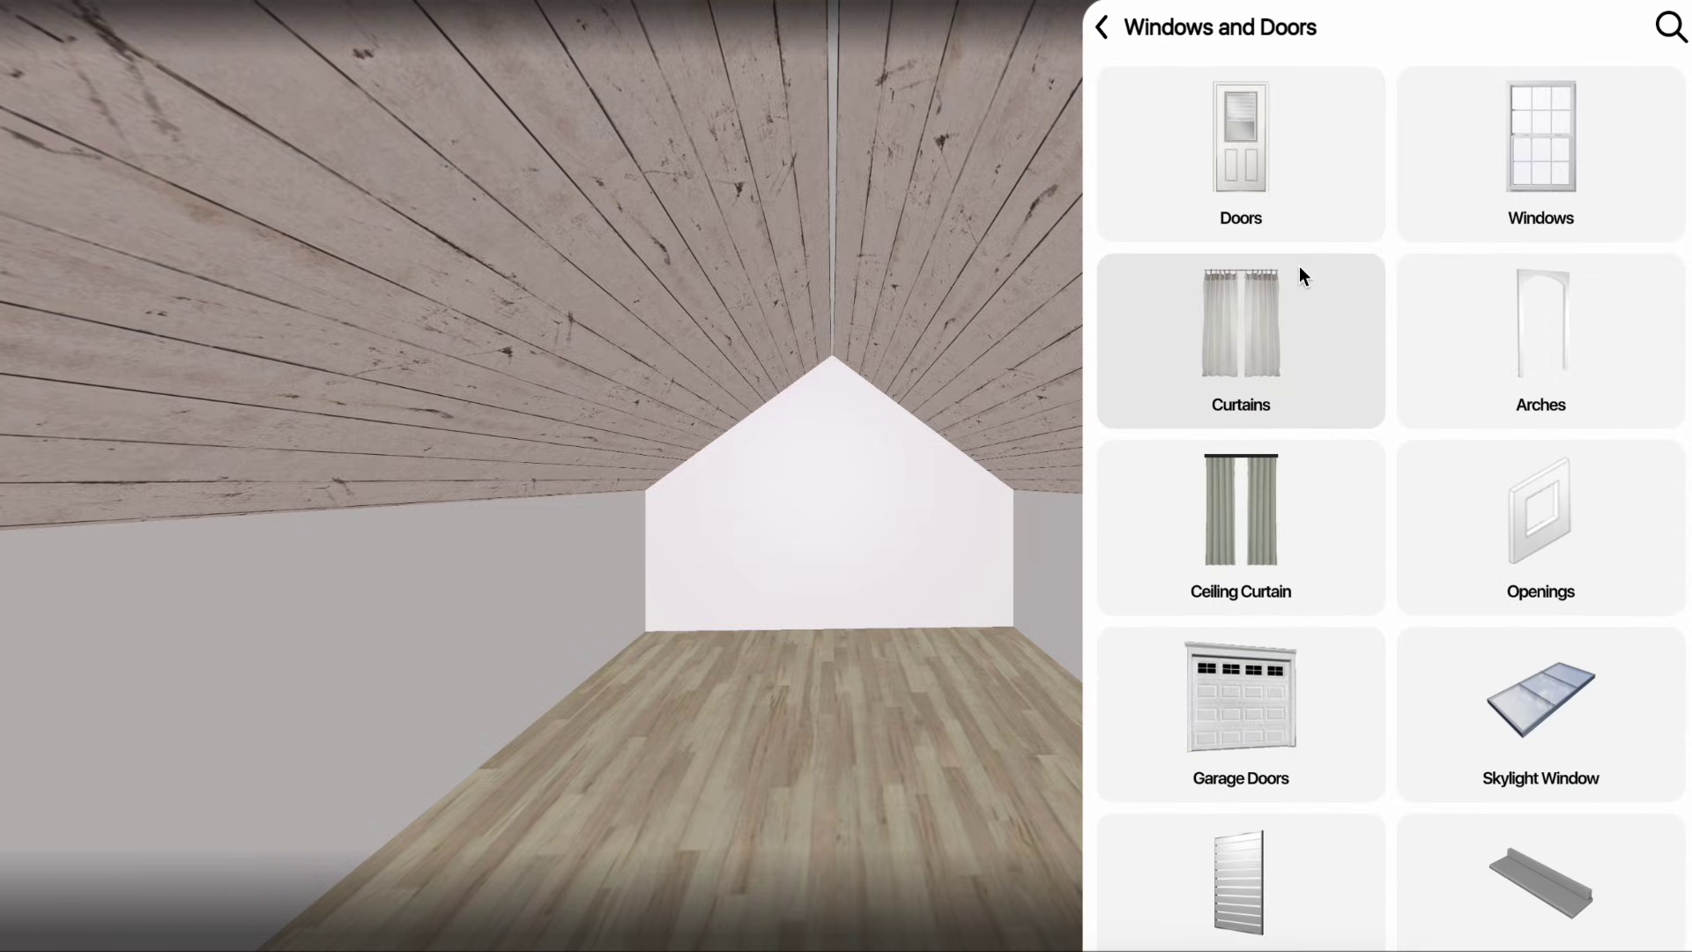
click(1531, 215)
scroll(1337, 605, down, 3)
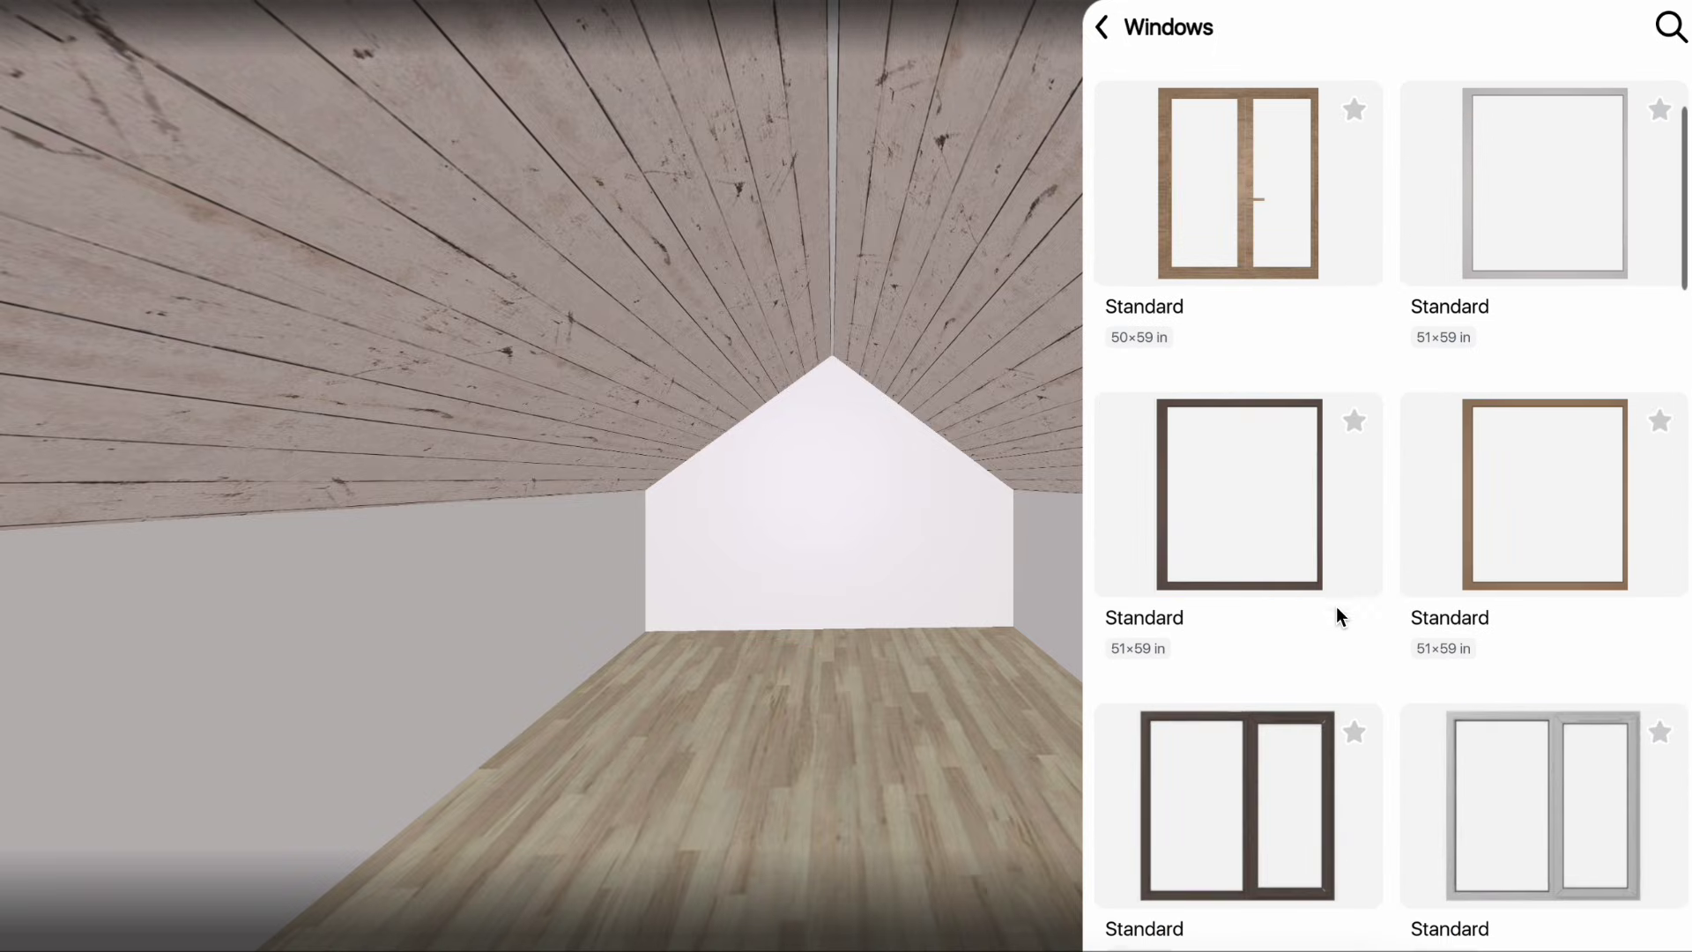
drag(1486, 241, 961, 586)
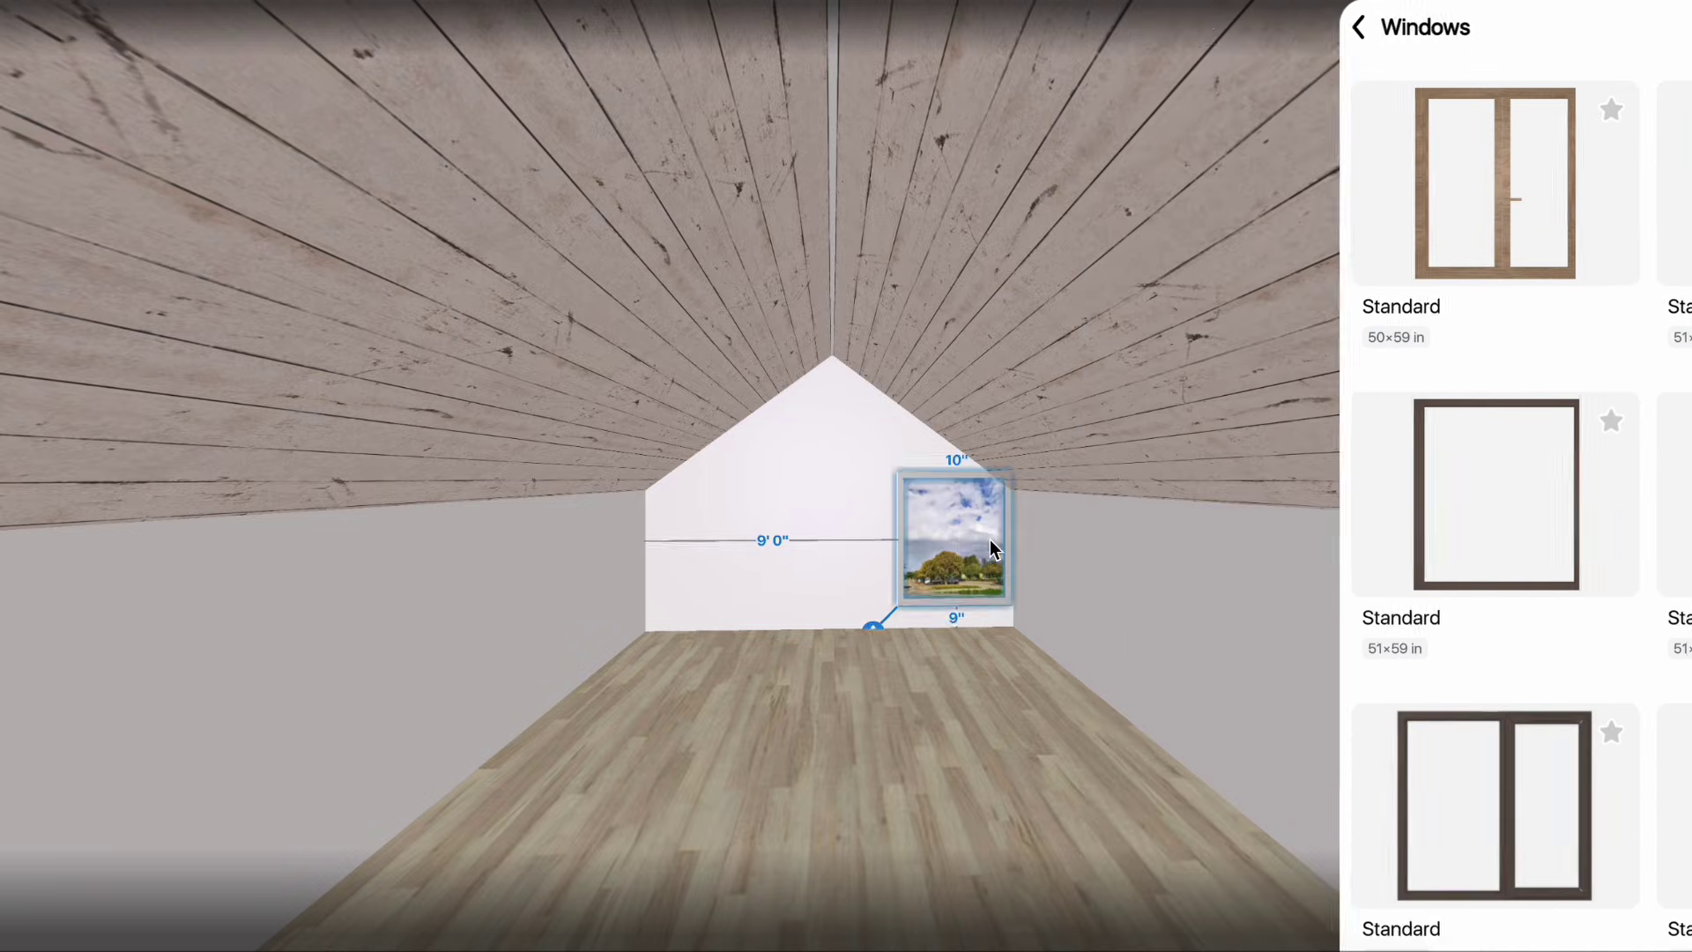
- Enlarge the window to 6'8" x 9'10", reaching up to the roof slope
click(903, 495)
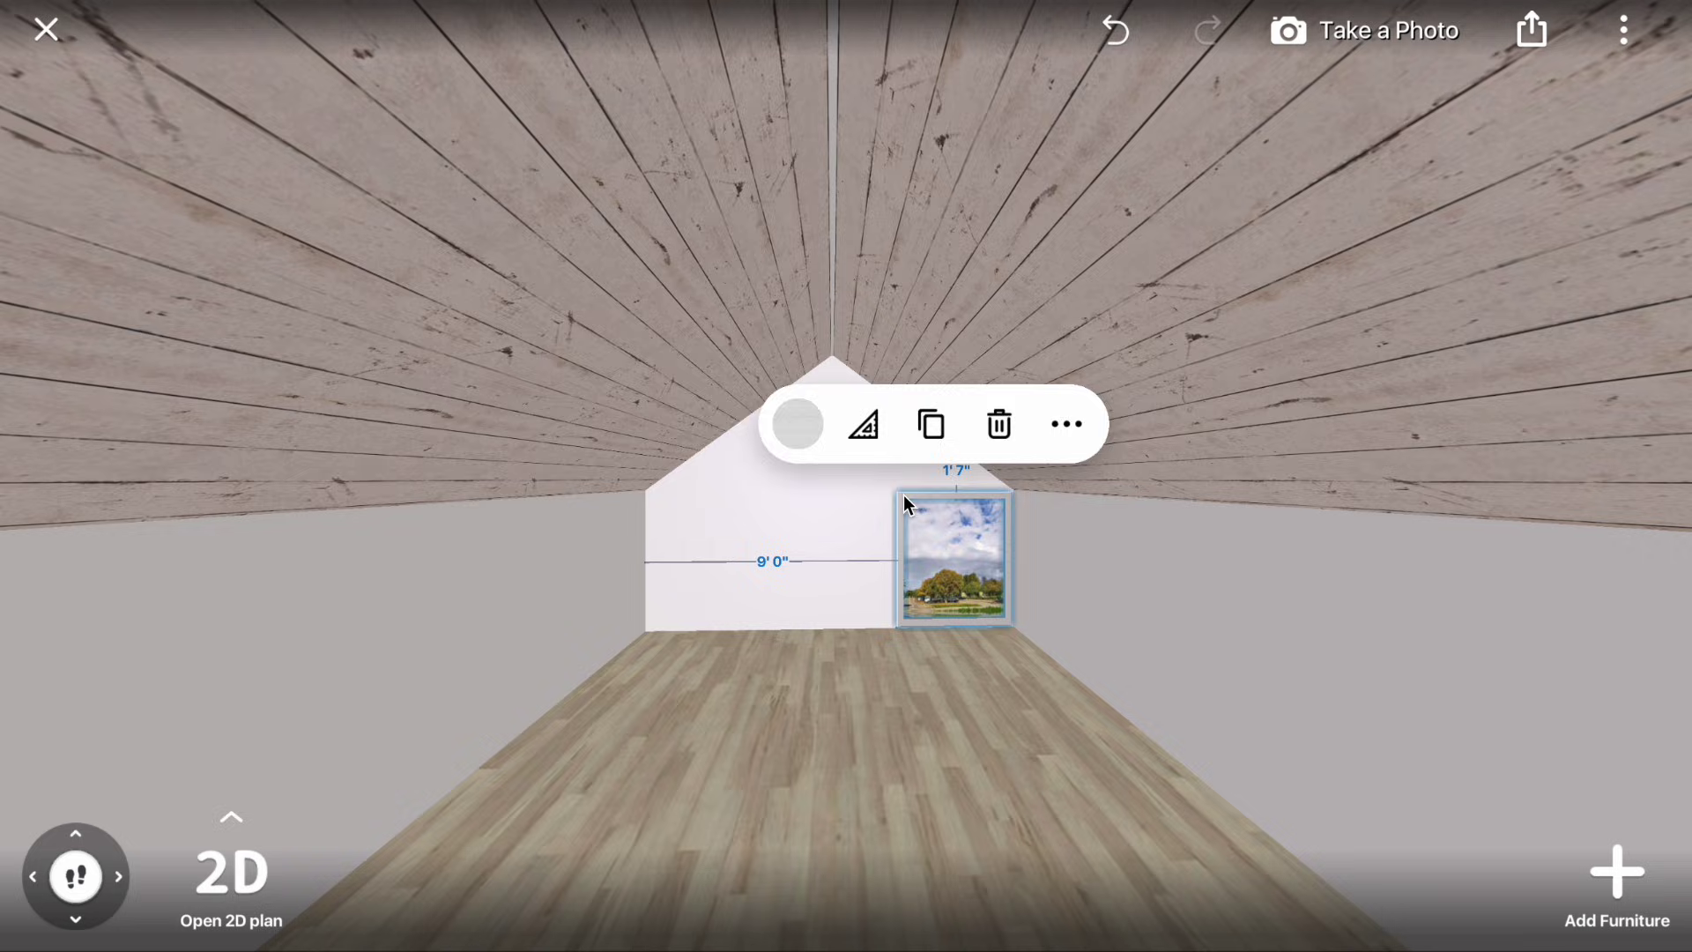
click(866, 418)
mouse_move(903, 494)
mouse_down()
mouse_move(854, 398)
mouse_move(917, 345)
mouse_up()
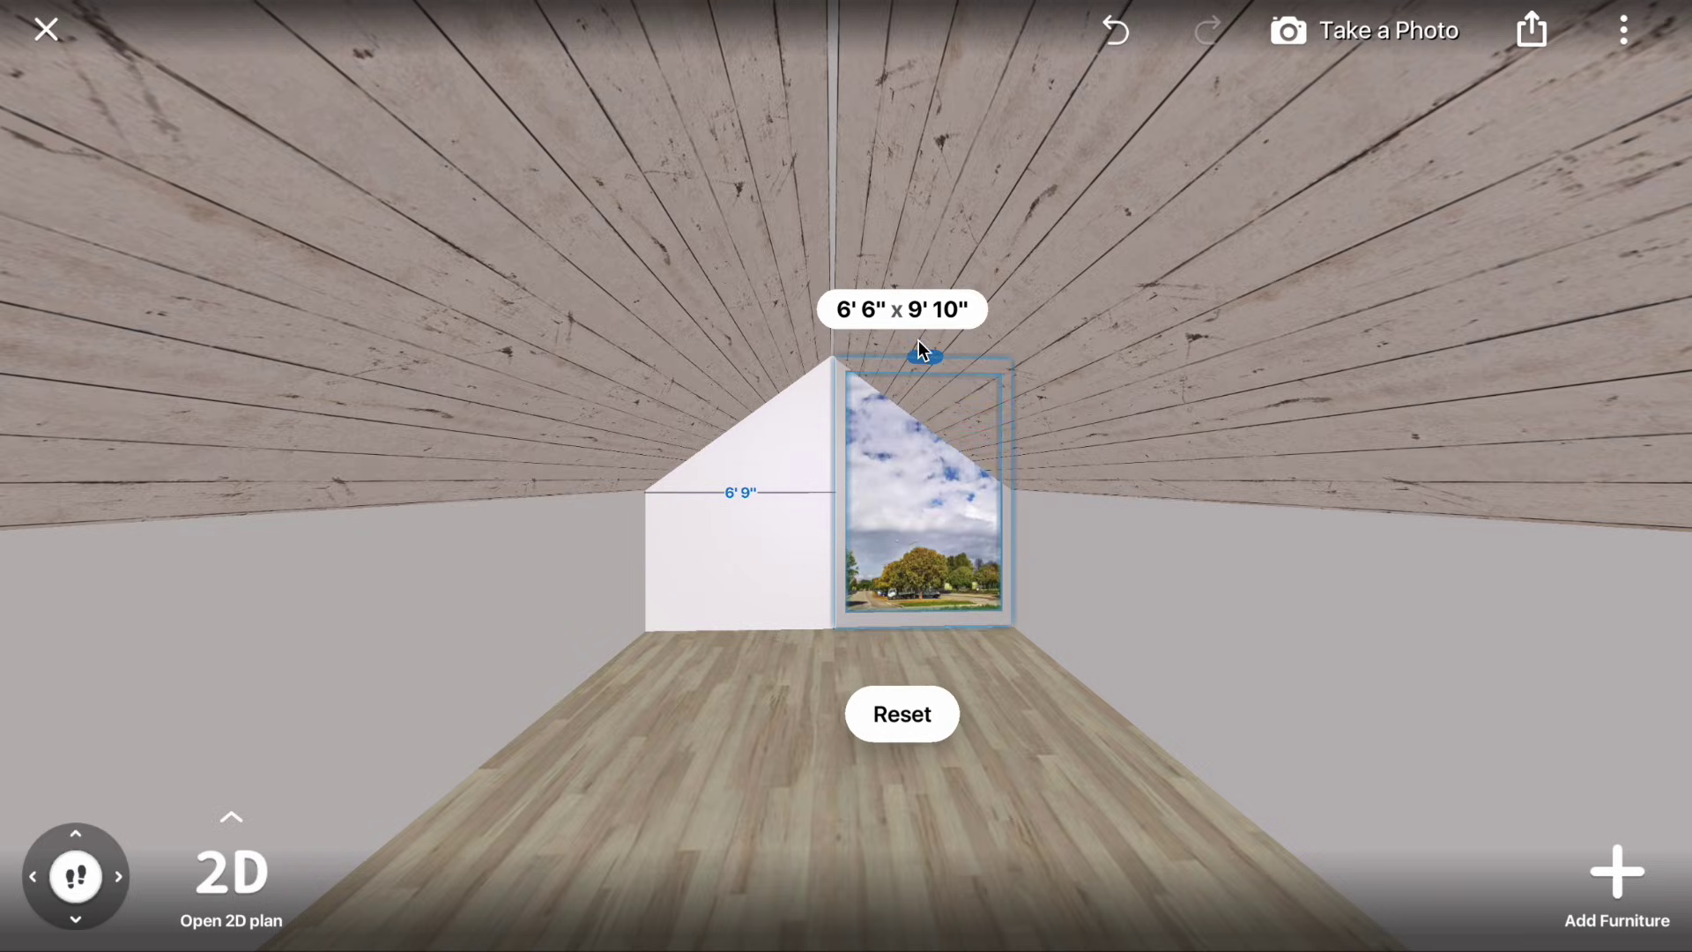
drag(837, 491, 831, 488)
click(1091, 694)
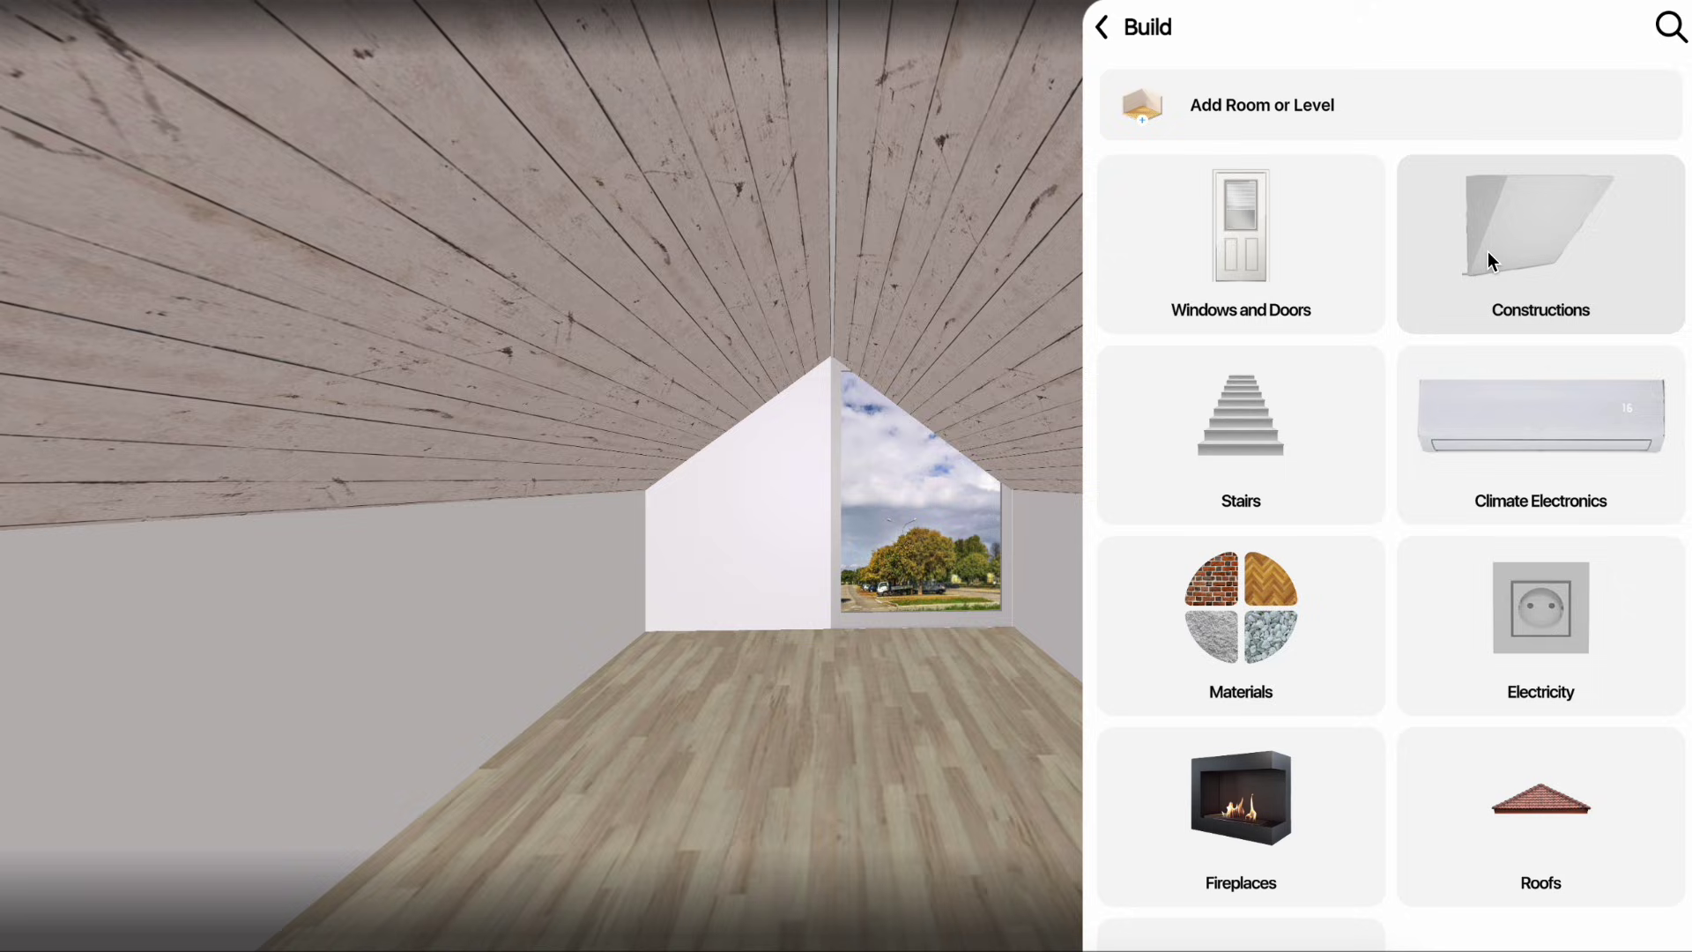
- Add a cube primitive and mount it on the gable wall left of the window
click(1486, 261)
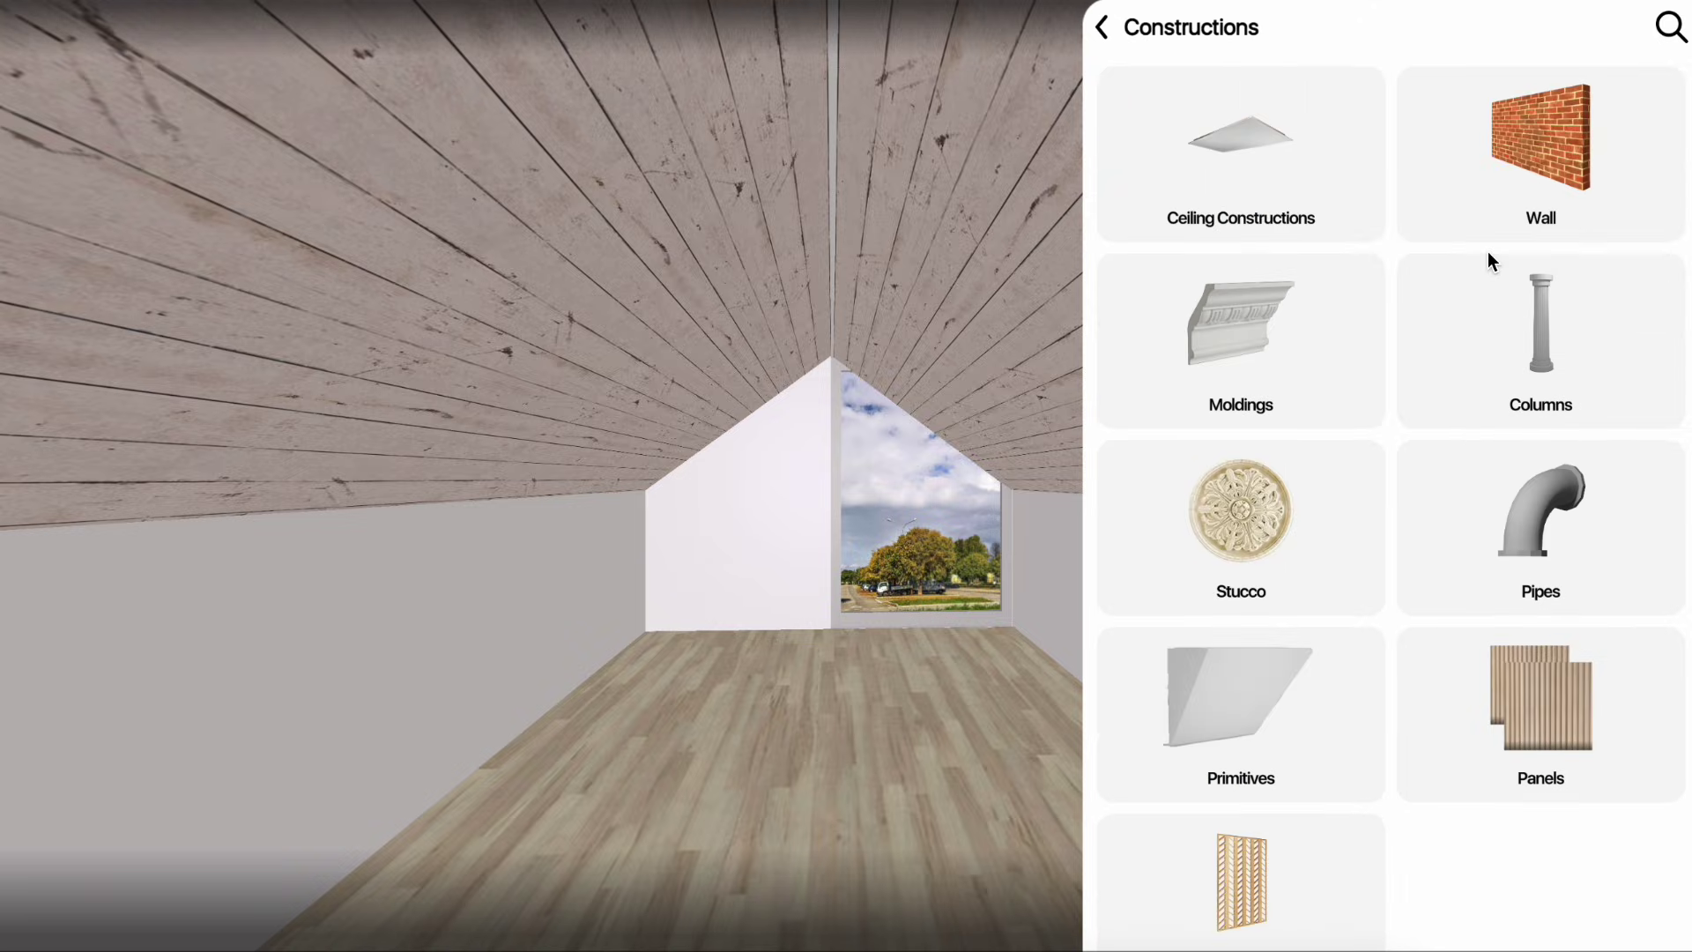
click(1306, 729)
click(1312, 240)
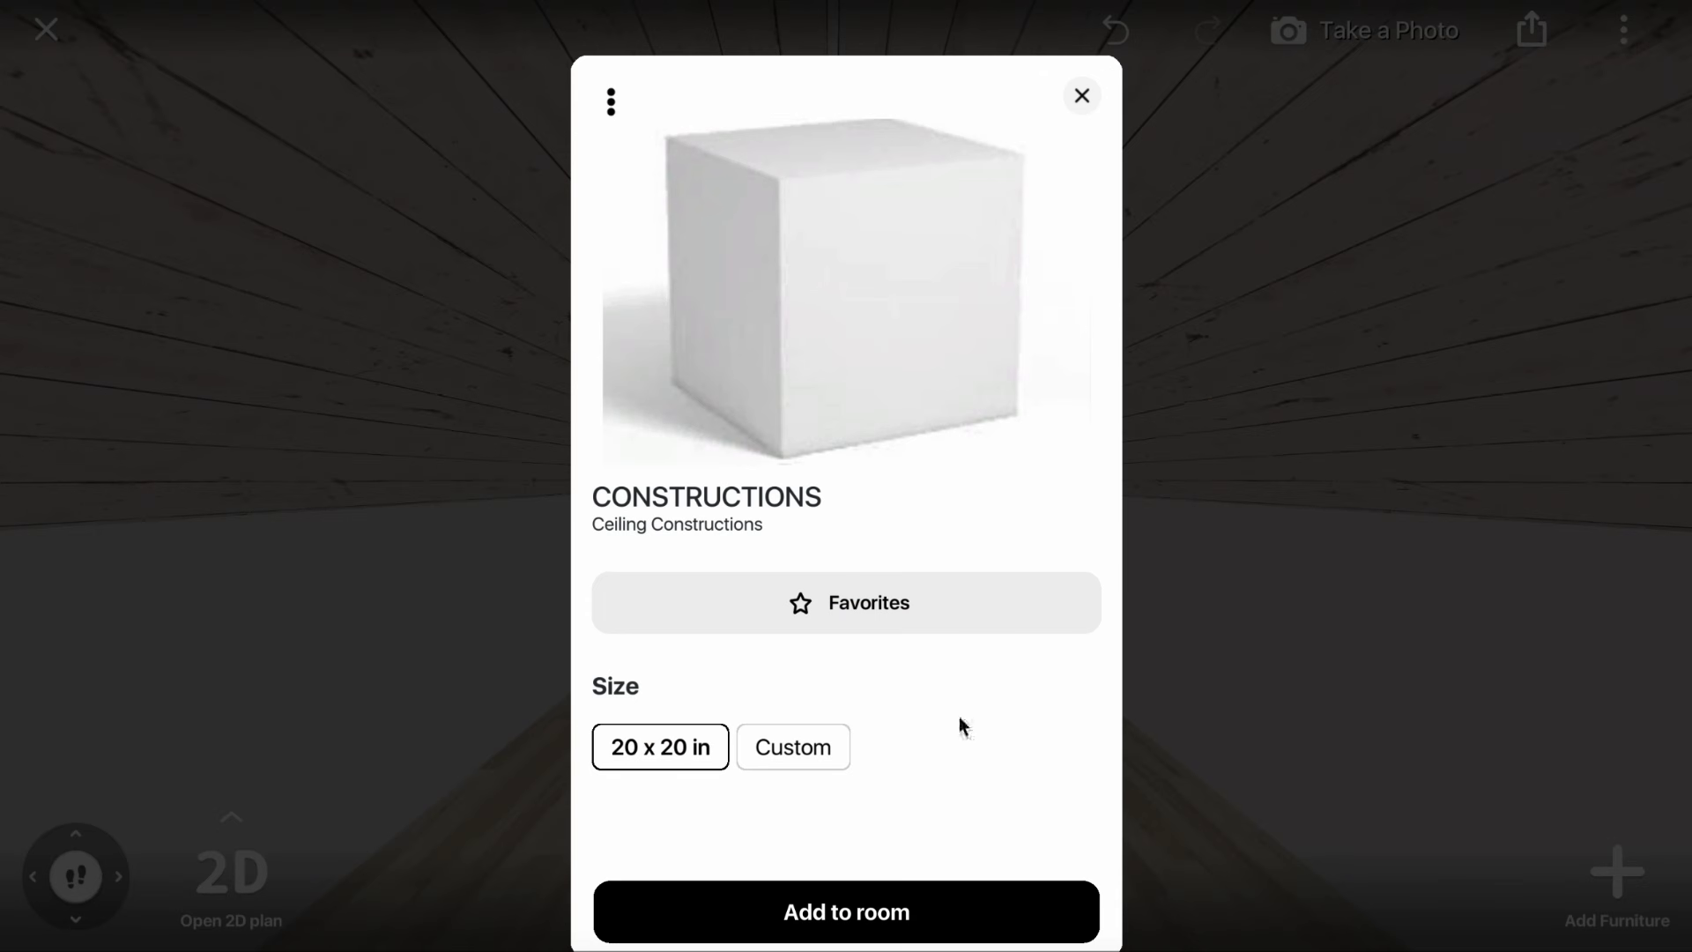
click(947, 915)
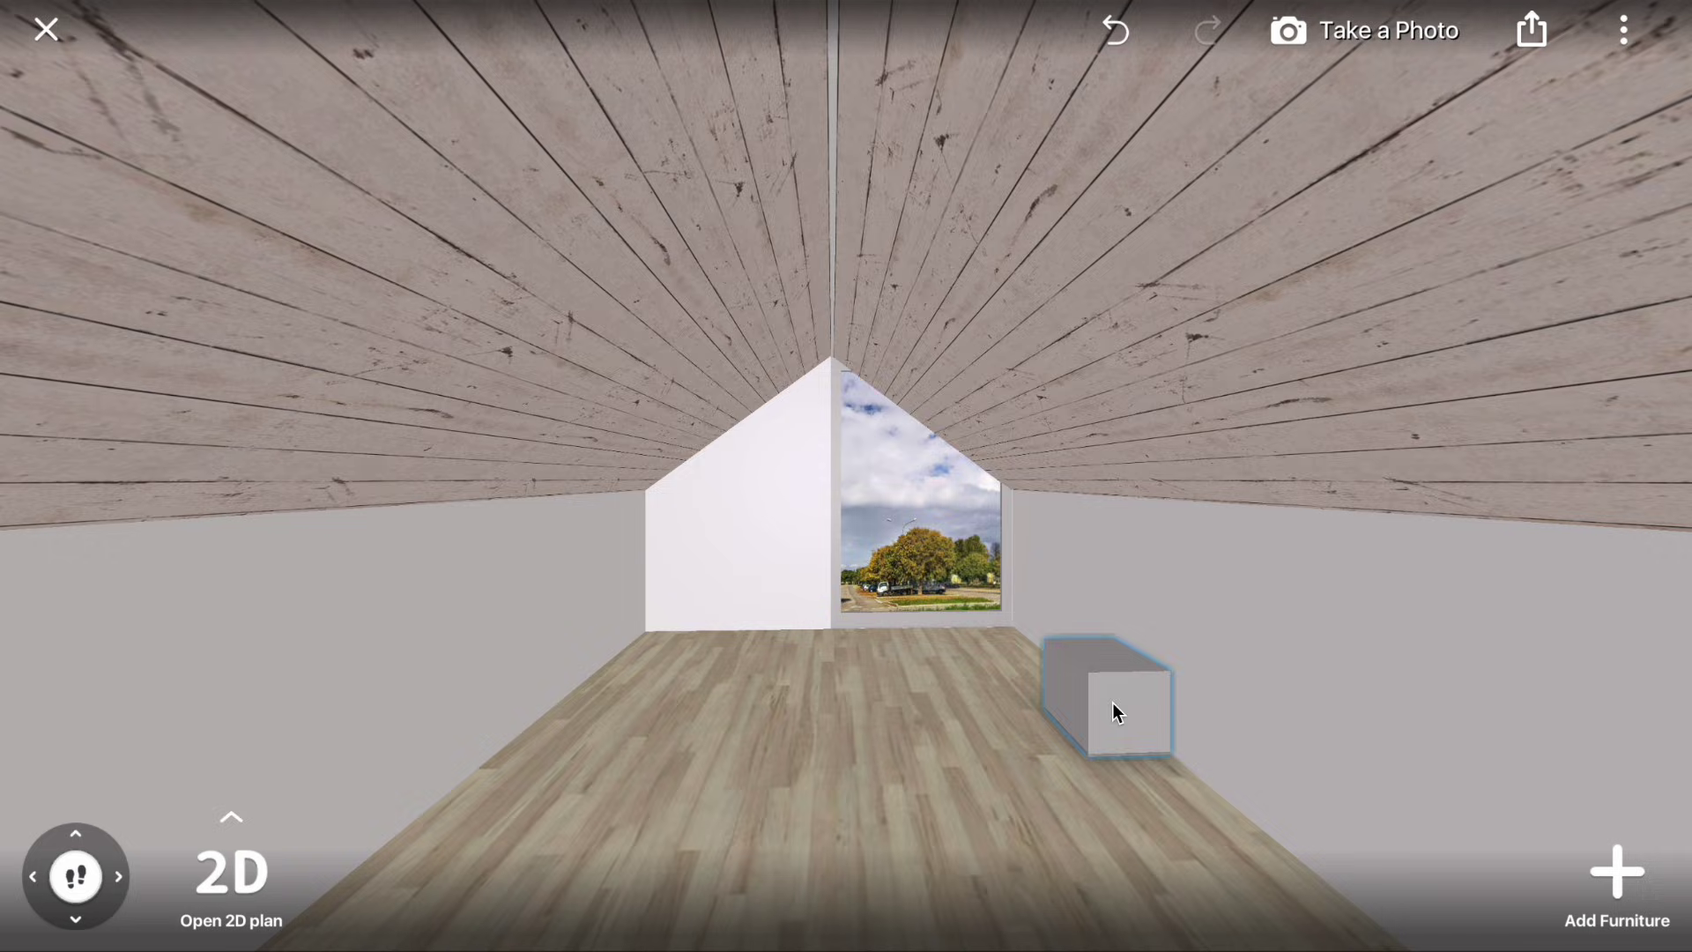
drag(1112, 710, 792, 502)
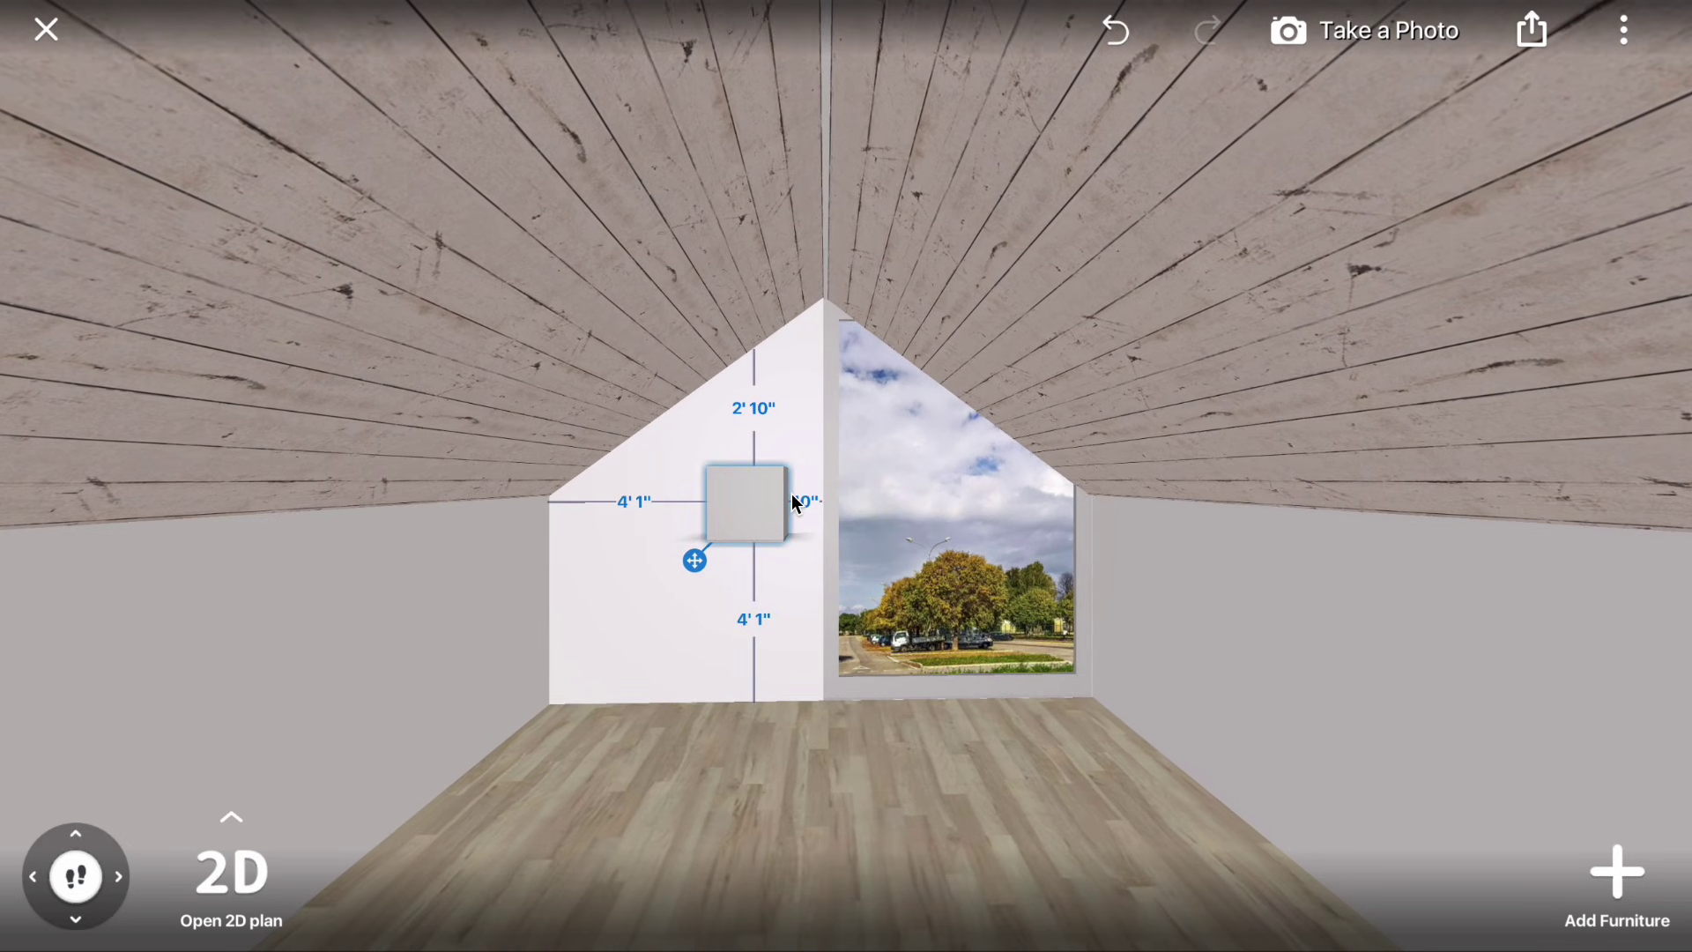
- Drag-resize the cube into a flat slab about 3'9" wide and 7 inches deep
click(727, 511)
click(666, 391)
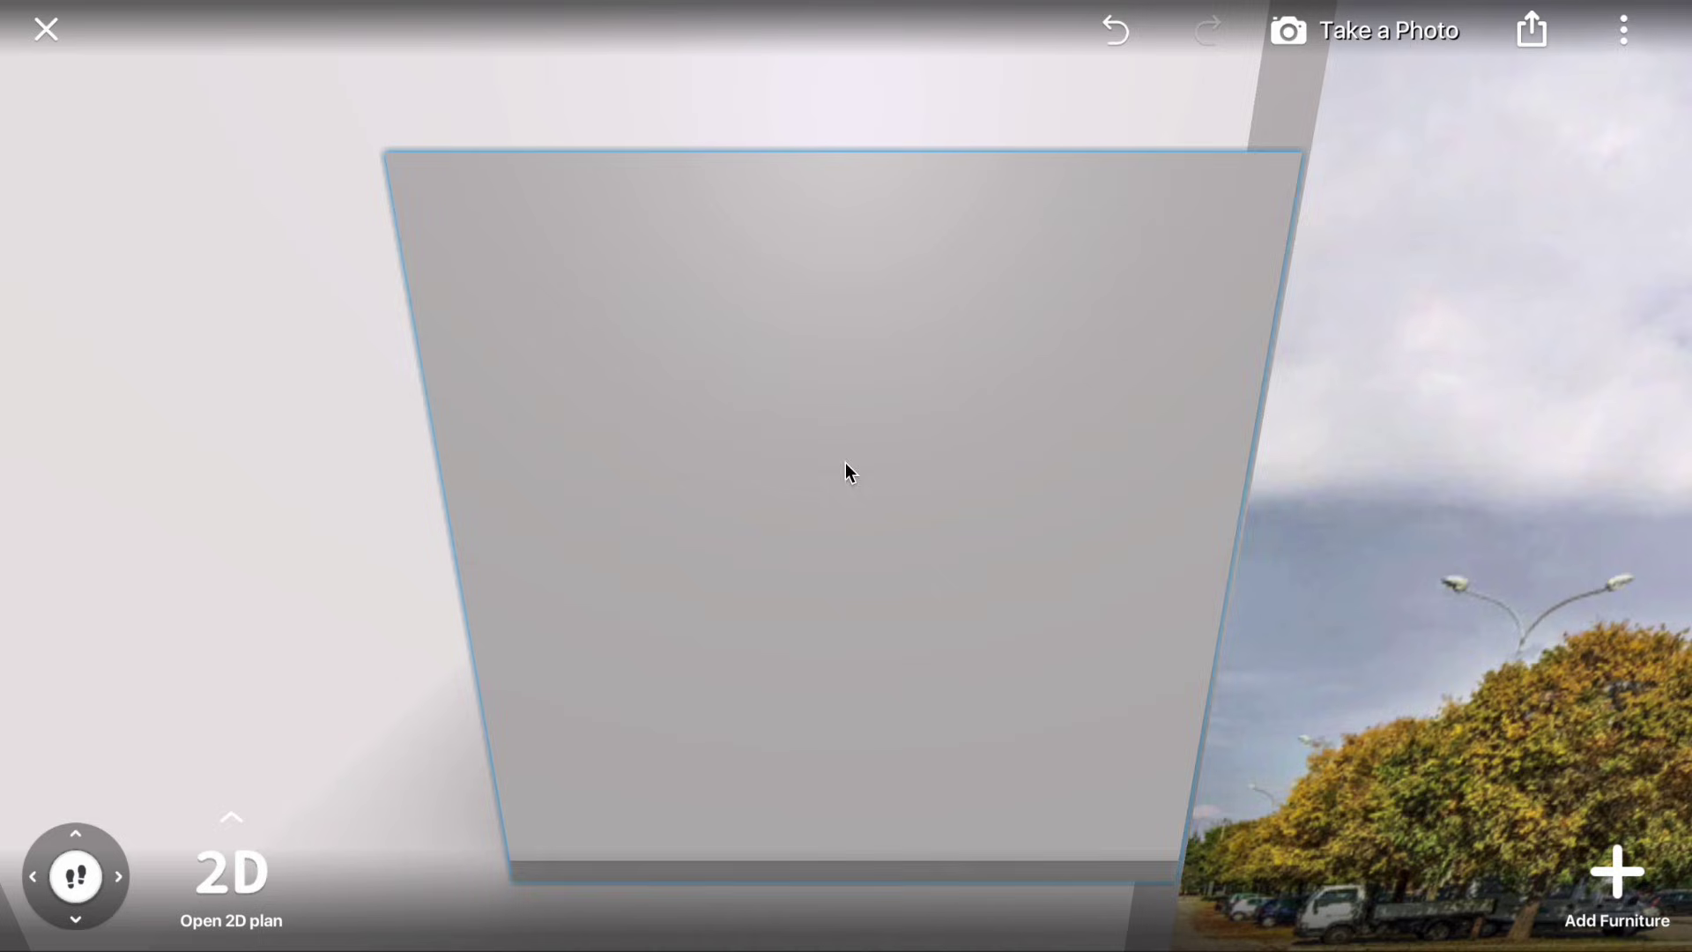
drag(1260, 603, 1652, 583)
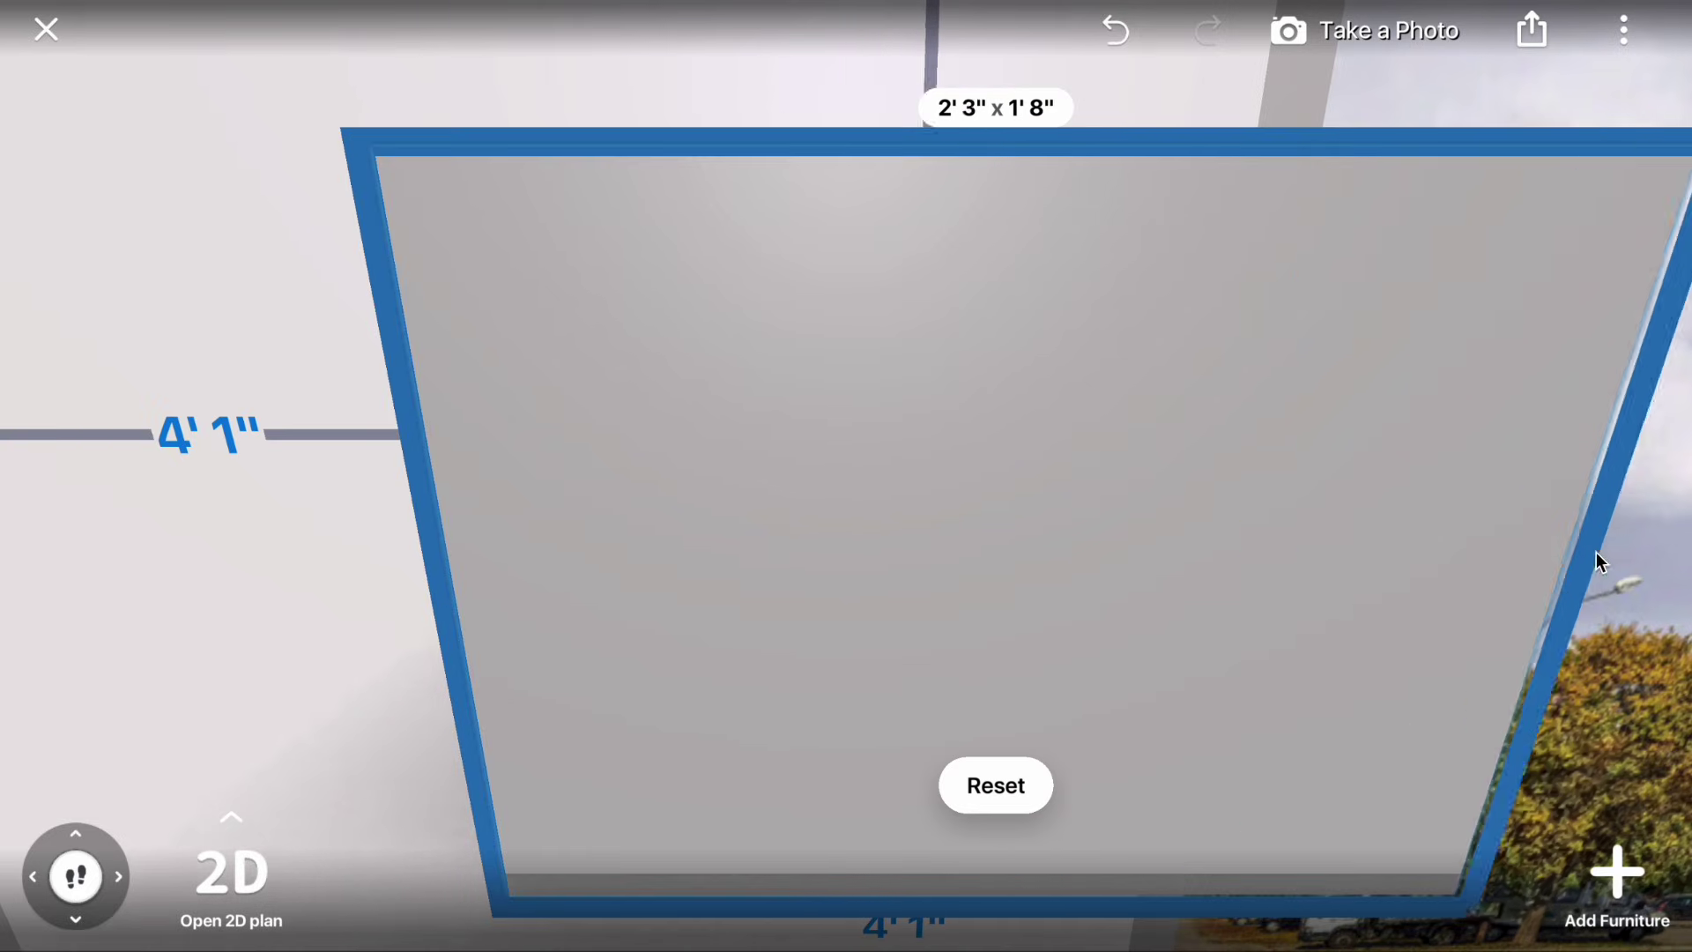
drag(1092, 140, 1106, 833)
drag(476, 874, 265, 866)
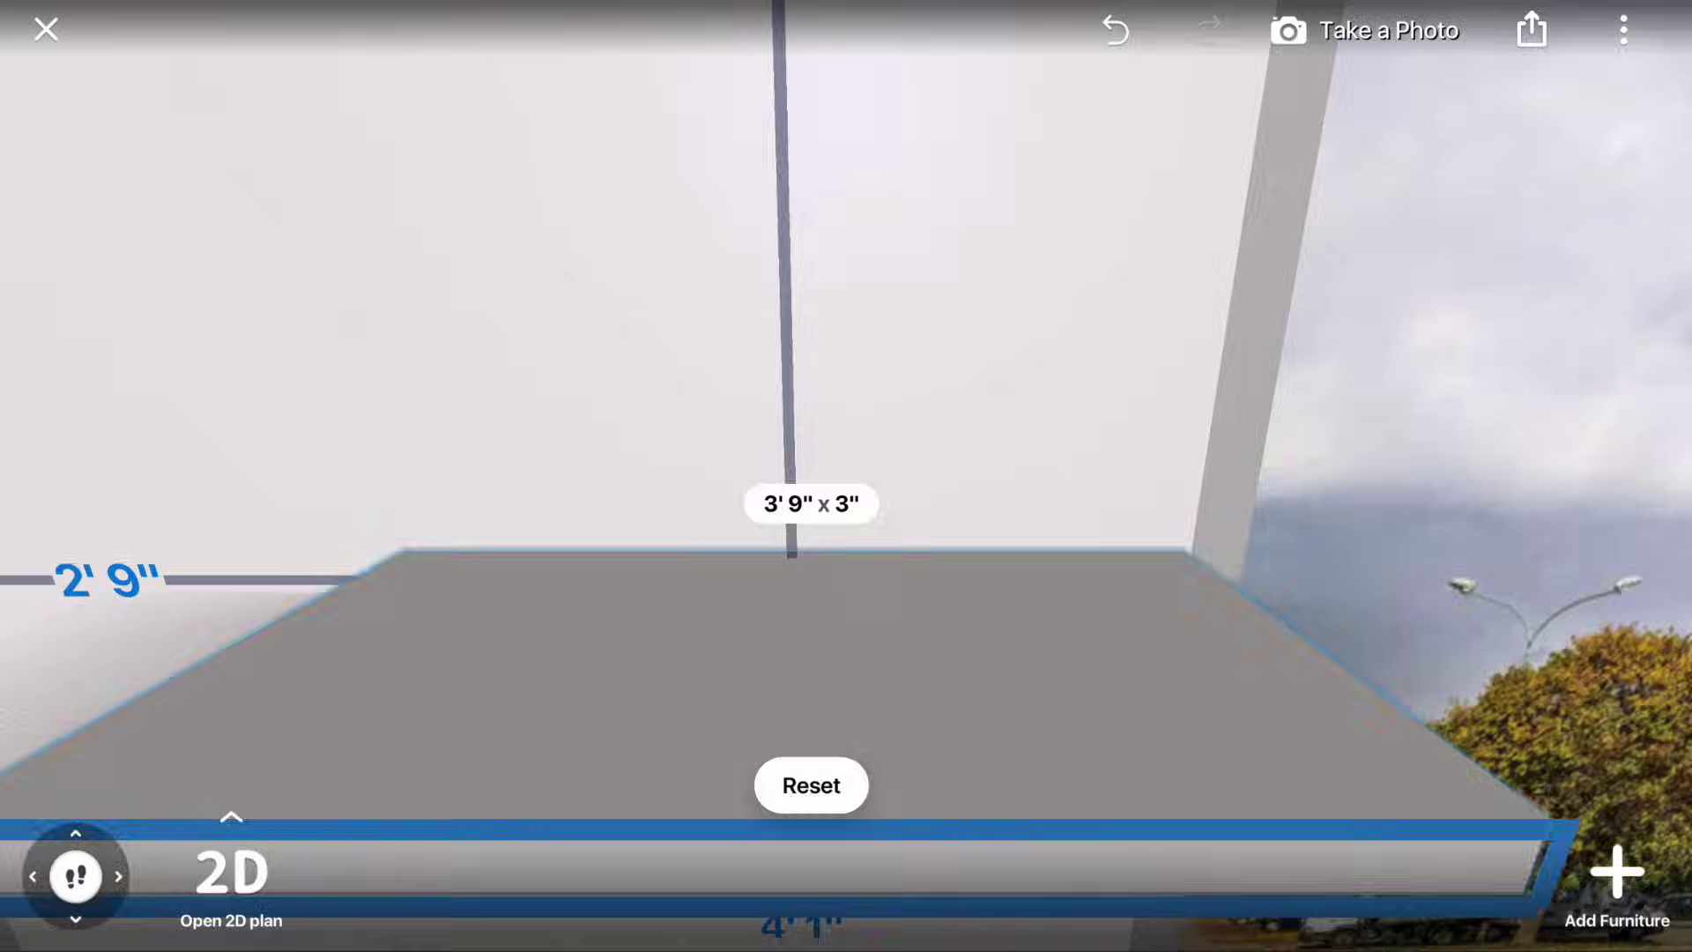
click(386, 434)
- Set the shelf's depth to 0 ft 3 in via Furniture Size
click(747, 671)
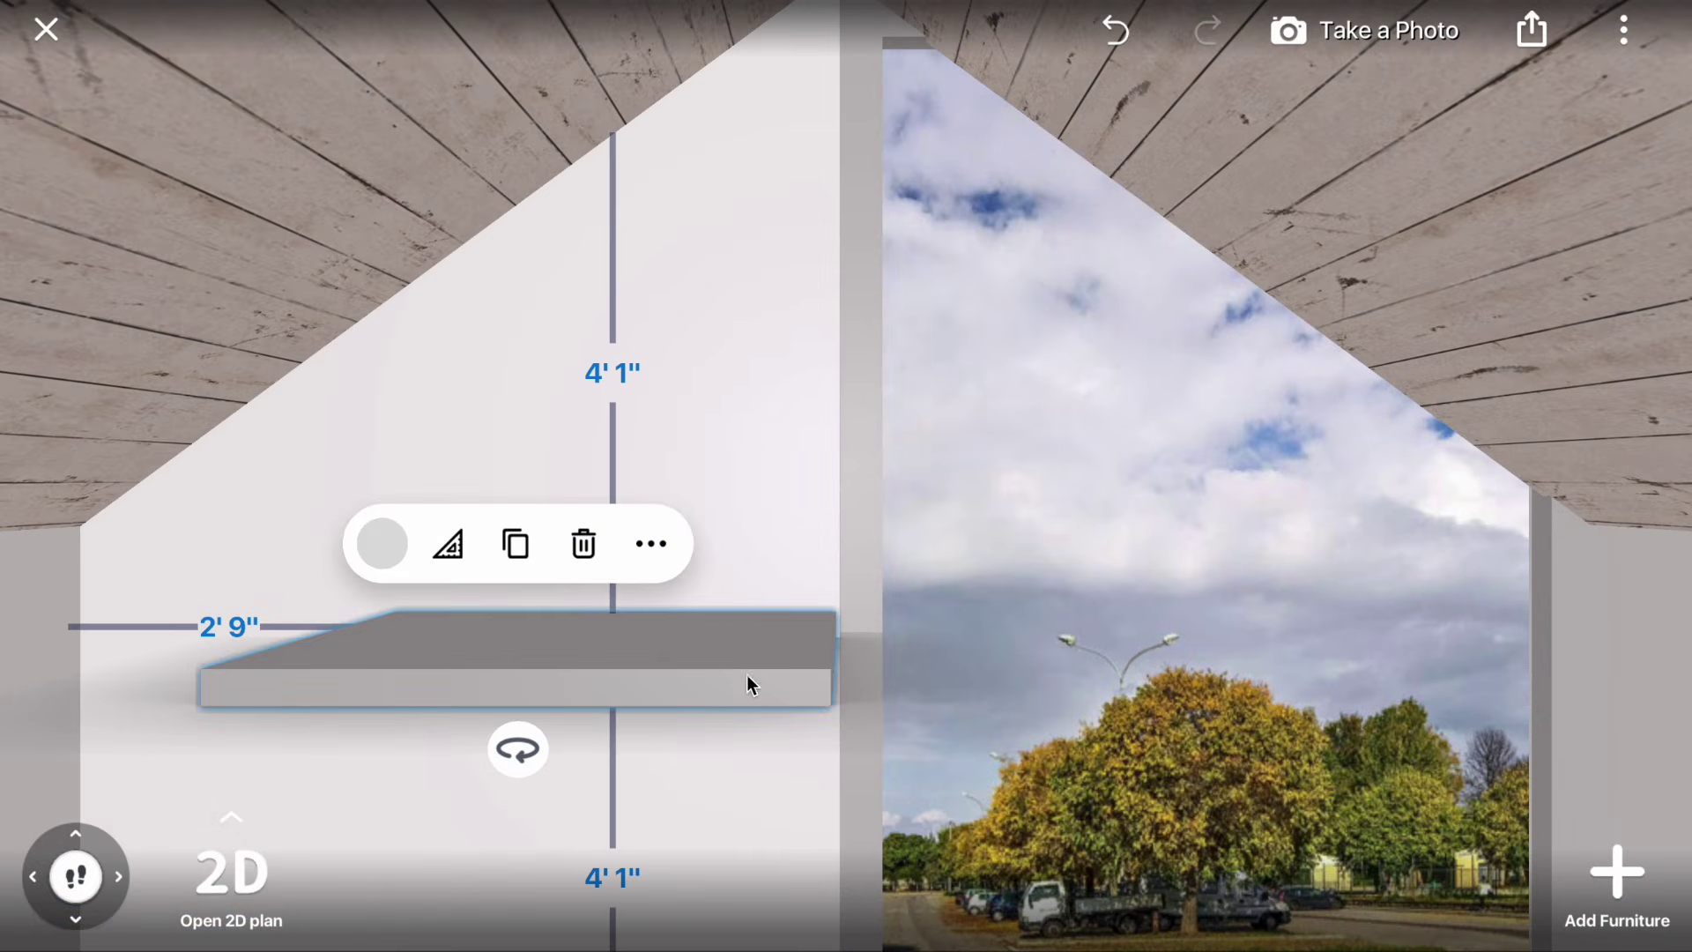
click(451, 547)
click(514, 566)
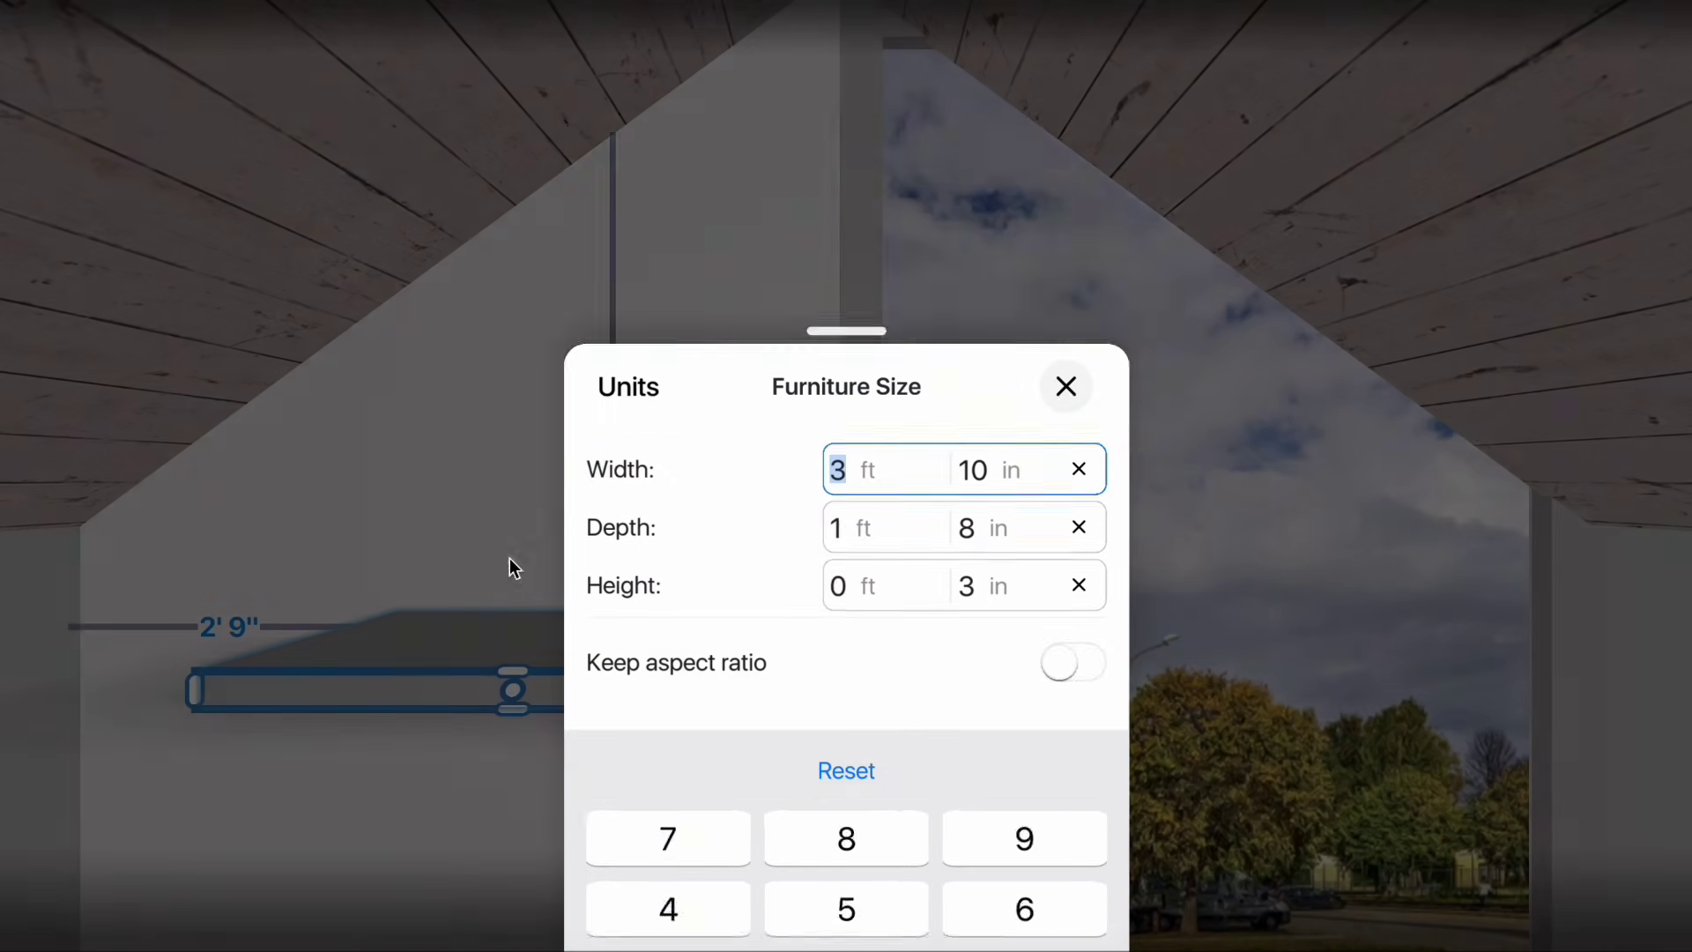
click(882, 322)
click(775, 860)
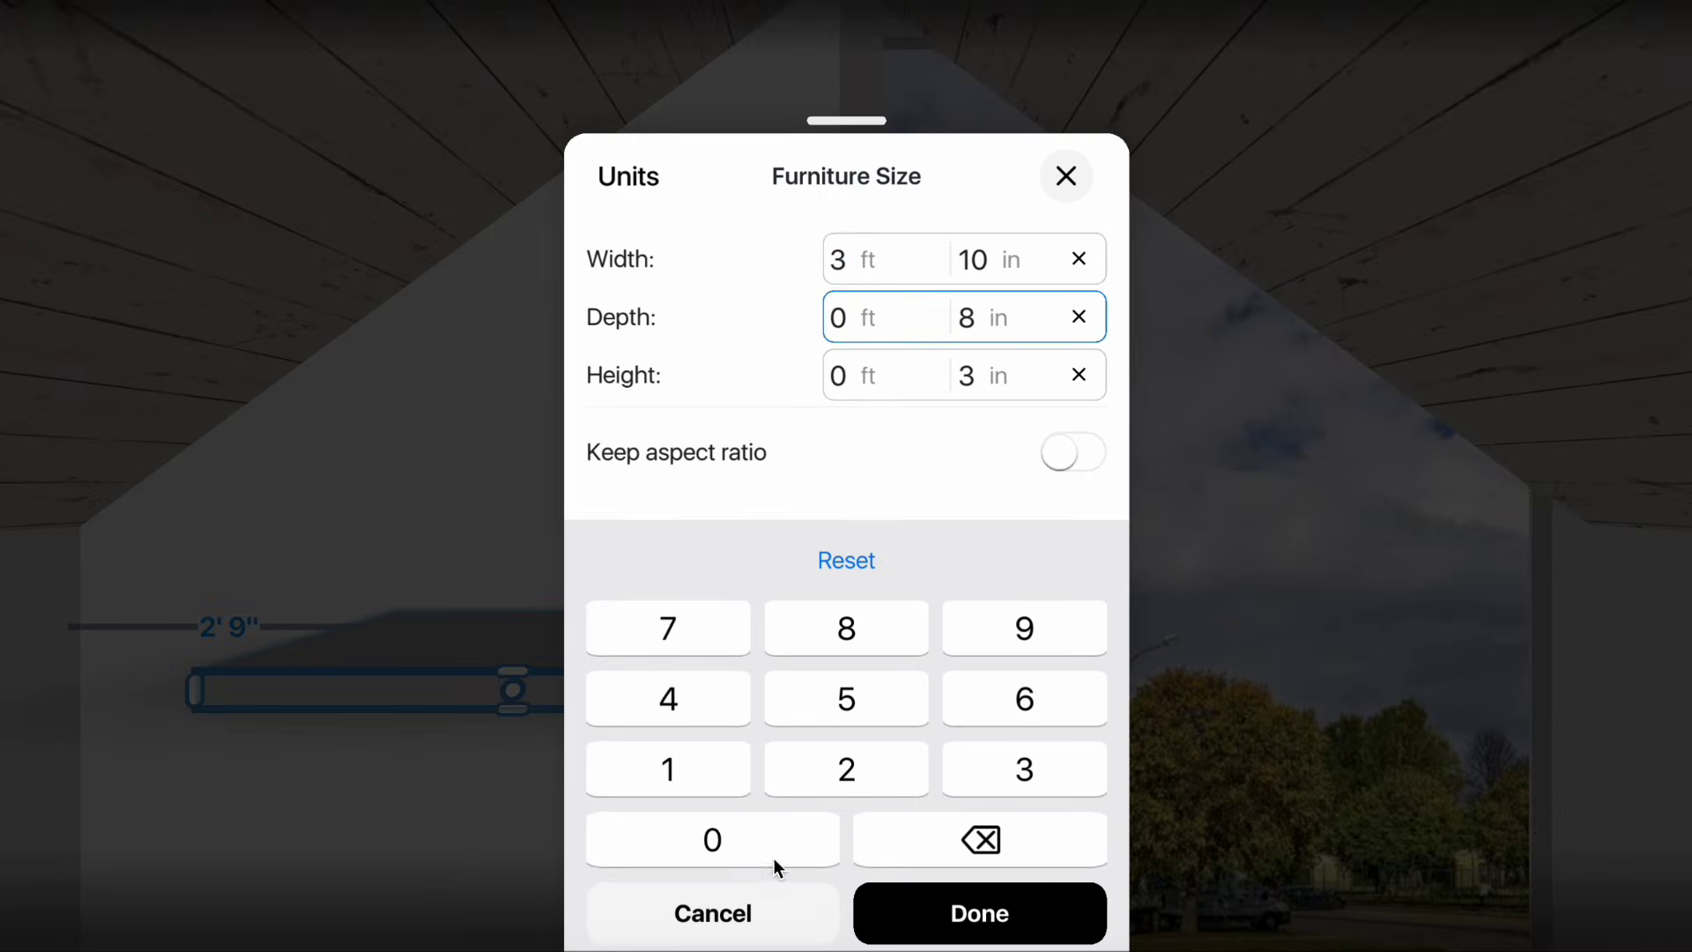
click(1041, 320)
click(1000, 754)
click(980, 914)
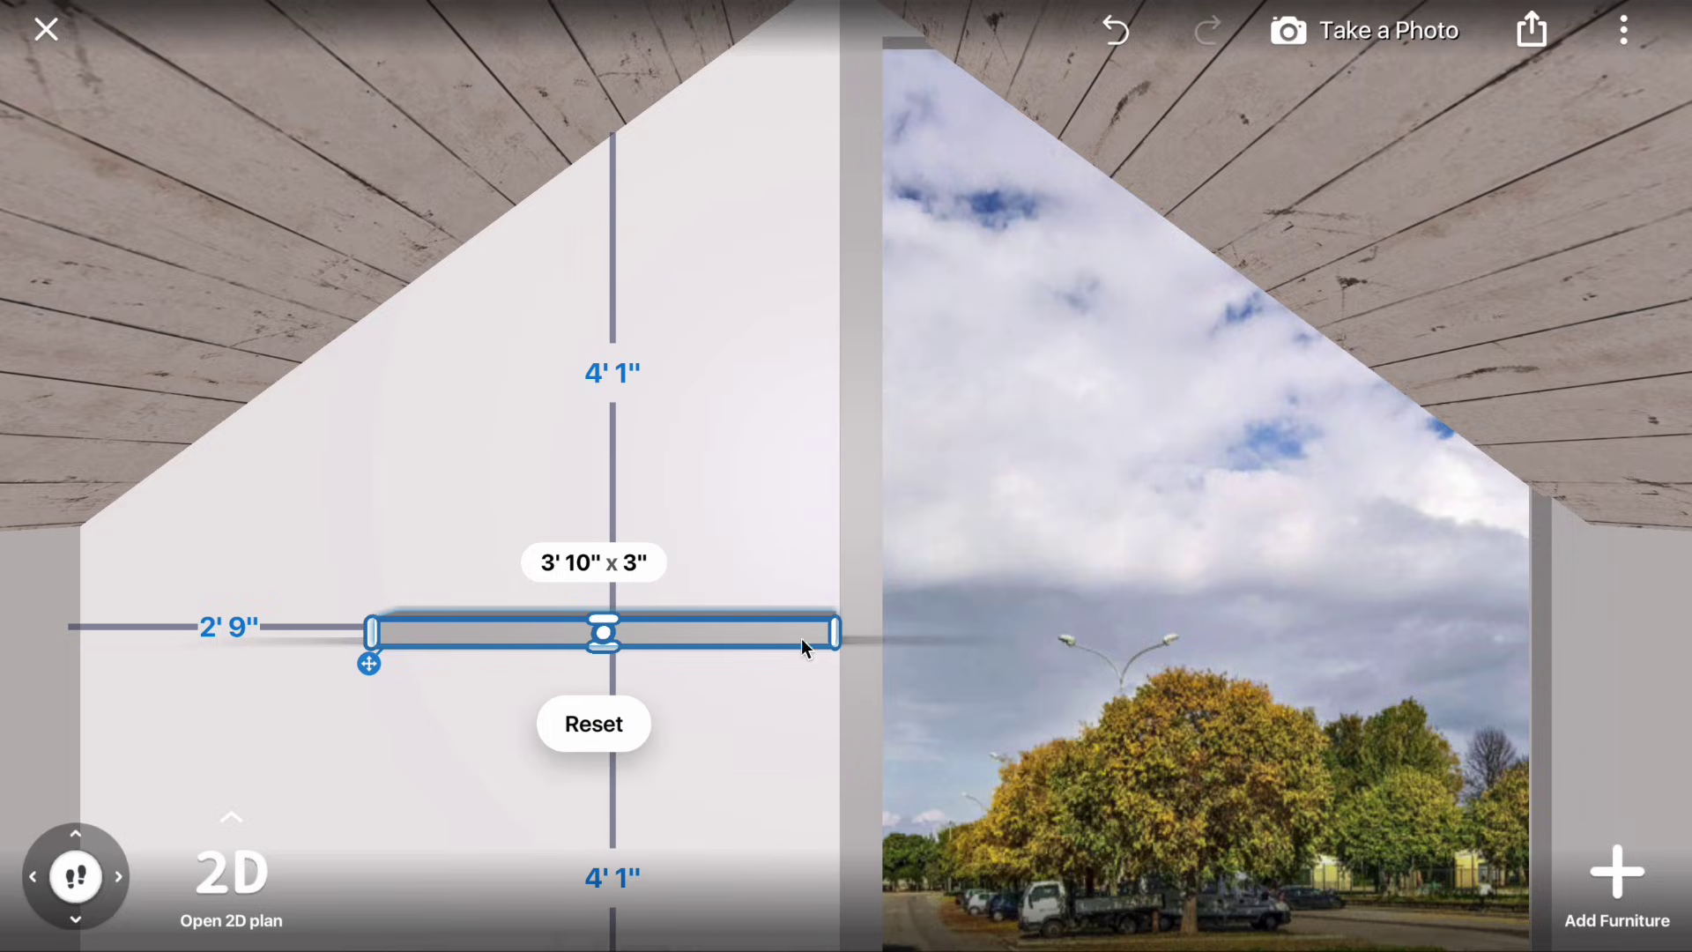
click(772, 538)
- Move the shelf onto the window and stretch it edge to edge as a 6'2" horizontal bar
mouse_move(742, 643)
mouse_down()
mouse_move(1510, 631)
mouse_move(1497, 641)
mouse_move(1515, 626)
mouse_move(1480, 621)
mouse_up()
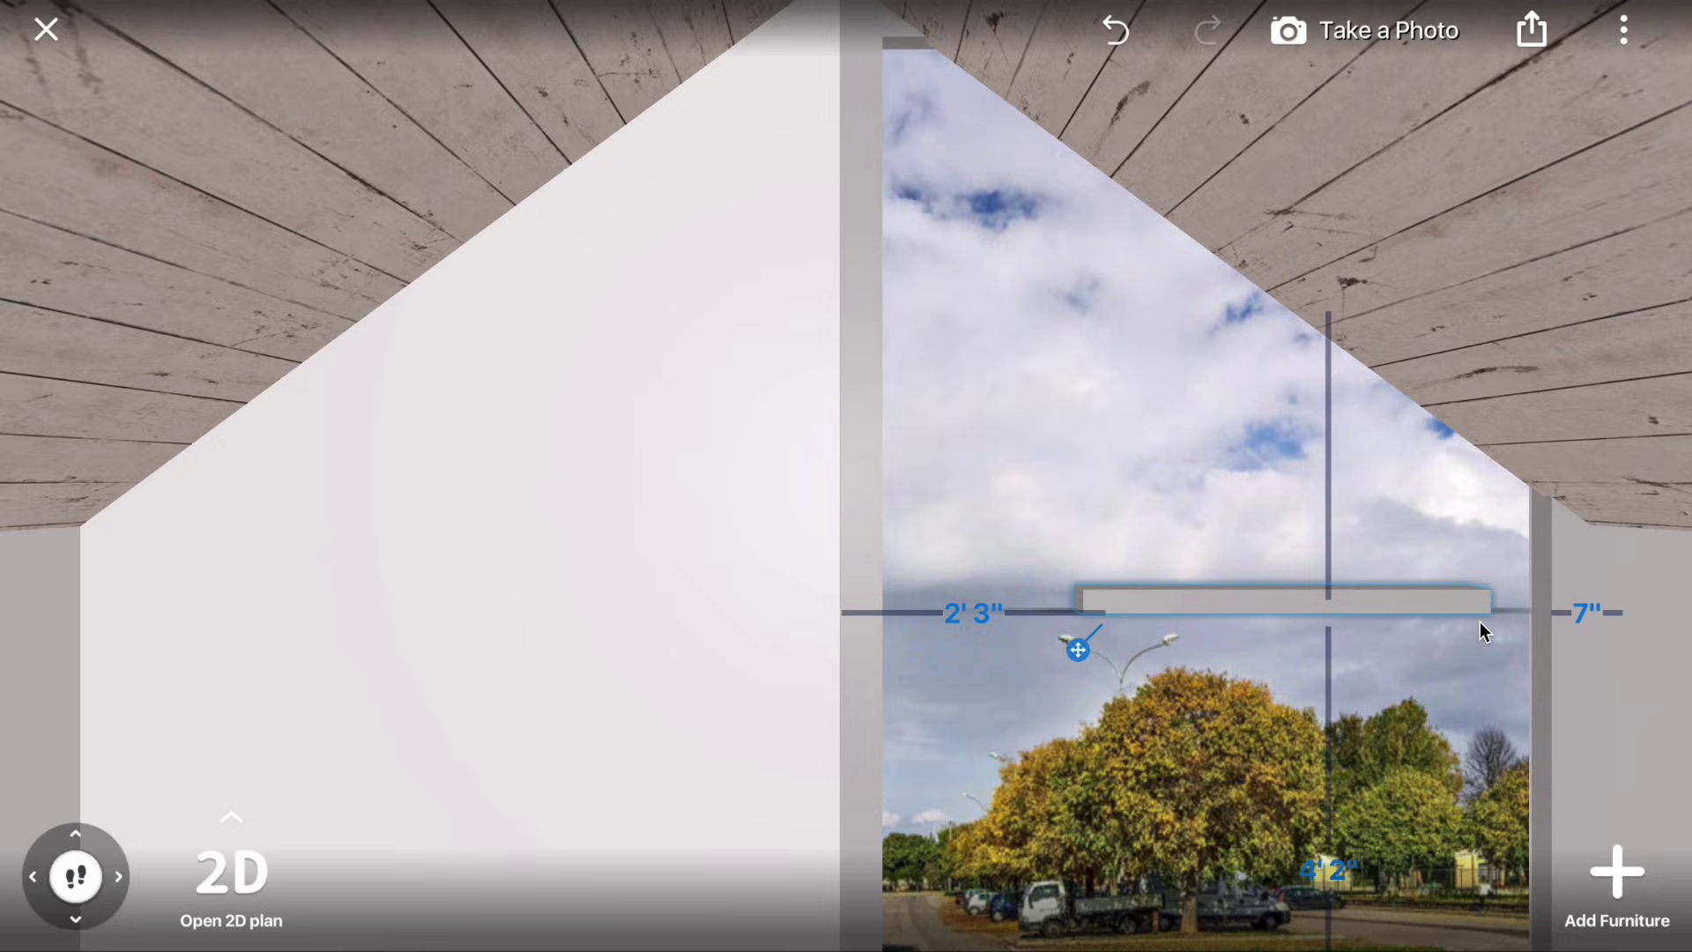
click(1225, 510)
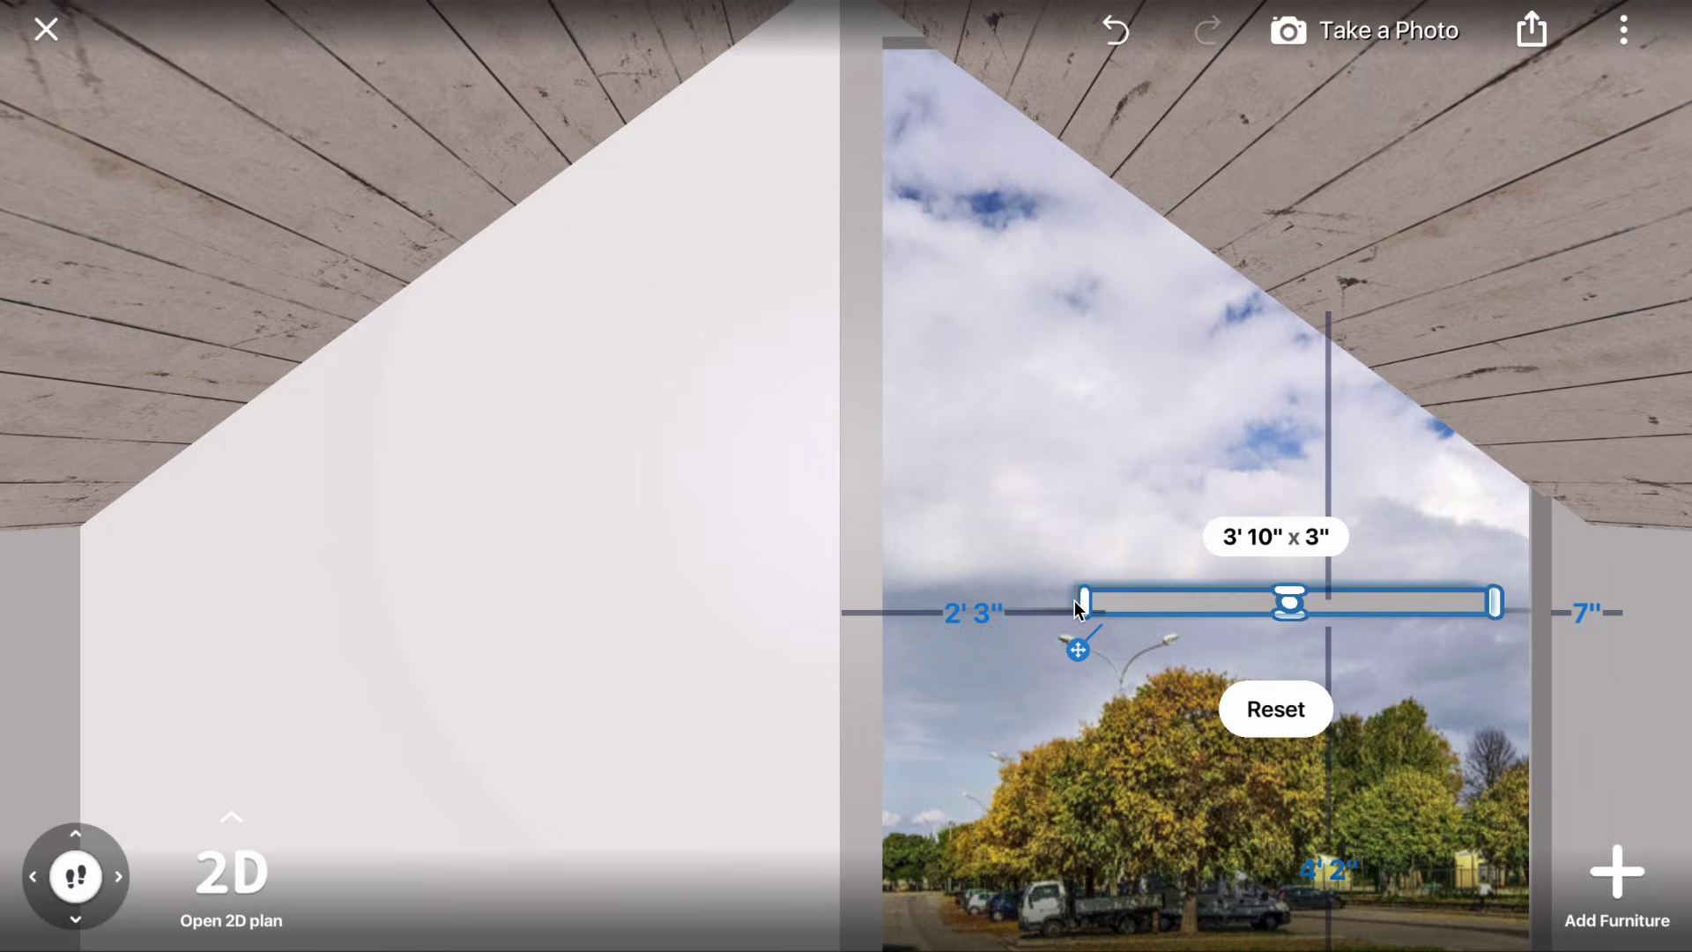
drag(1076, 600, 849, 611)
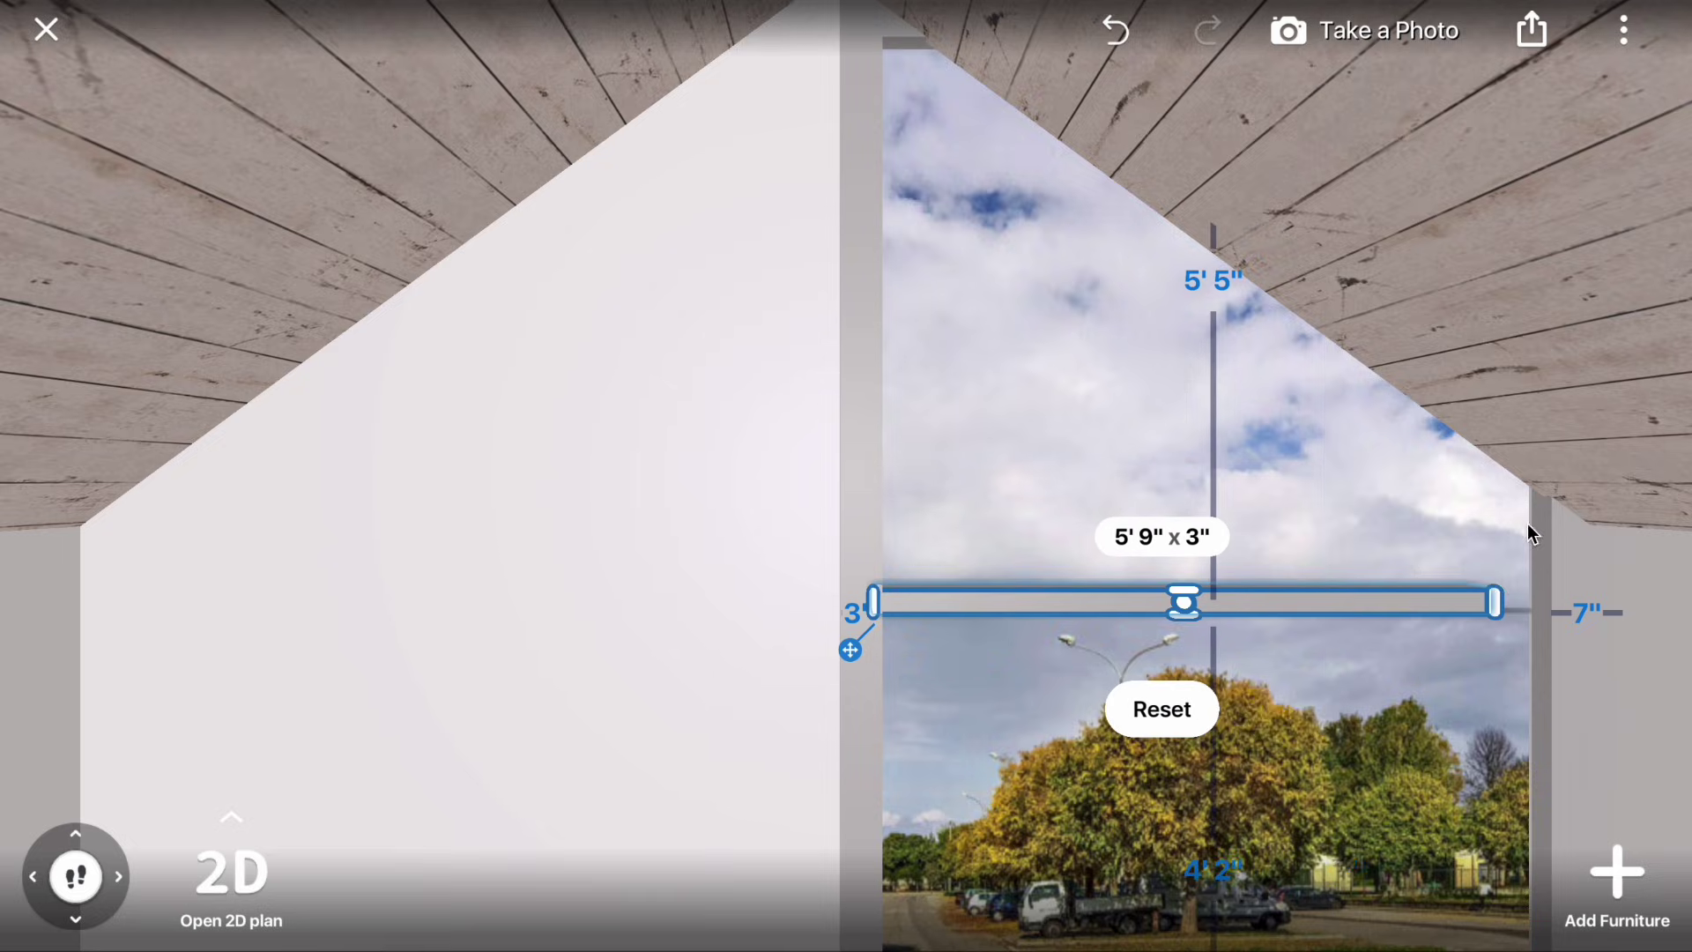
drag(1499, 603, 1544, 607)
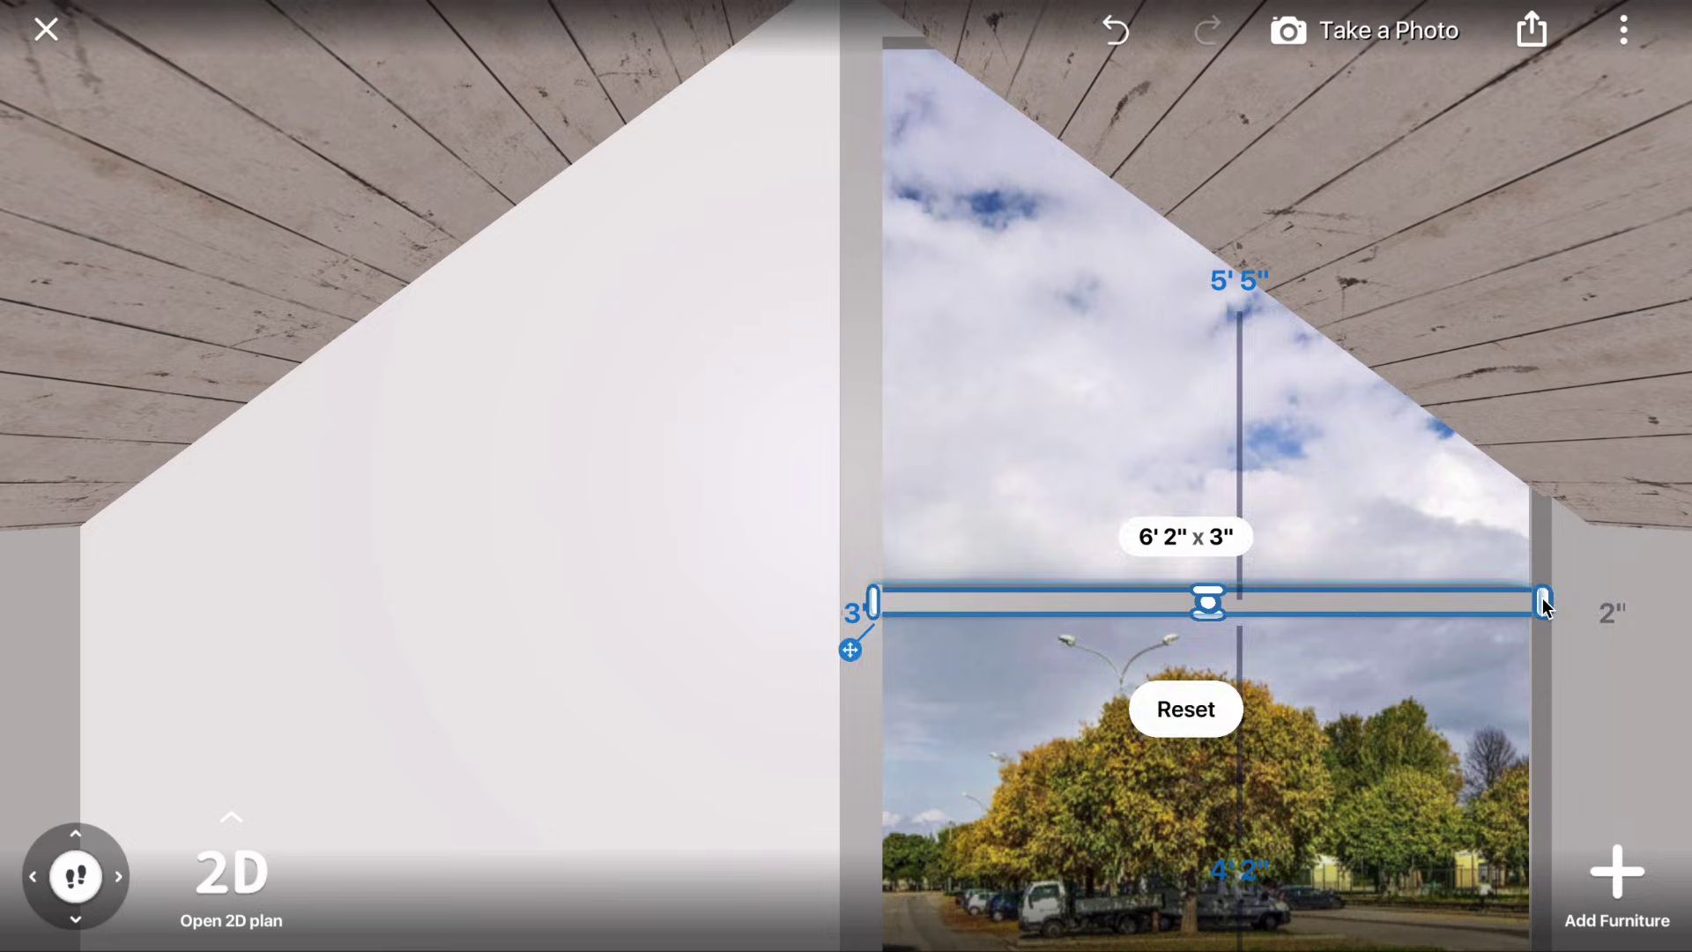
click(571, 721)
- Duplicate the bar, raise the copy into the upper window, and angle it diagonally
click(970, 602)
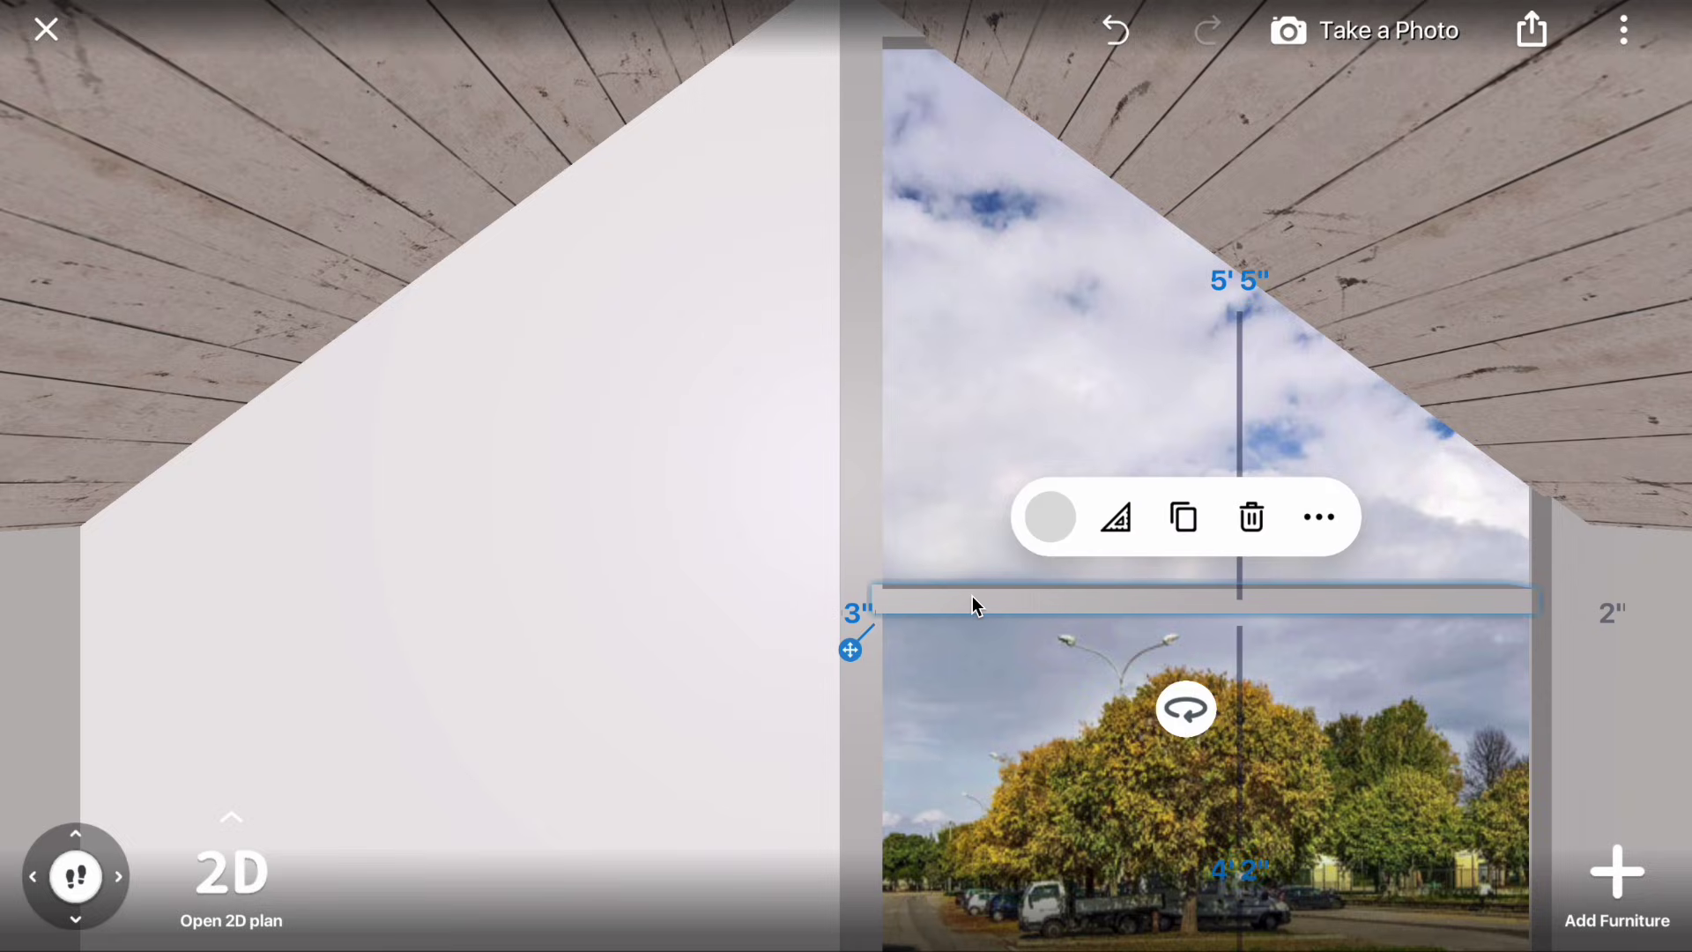
click(1181, 518)
drag(1174, 600, 1060, 403)
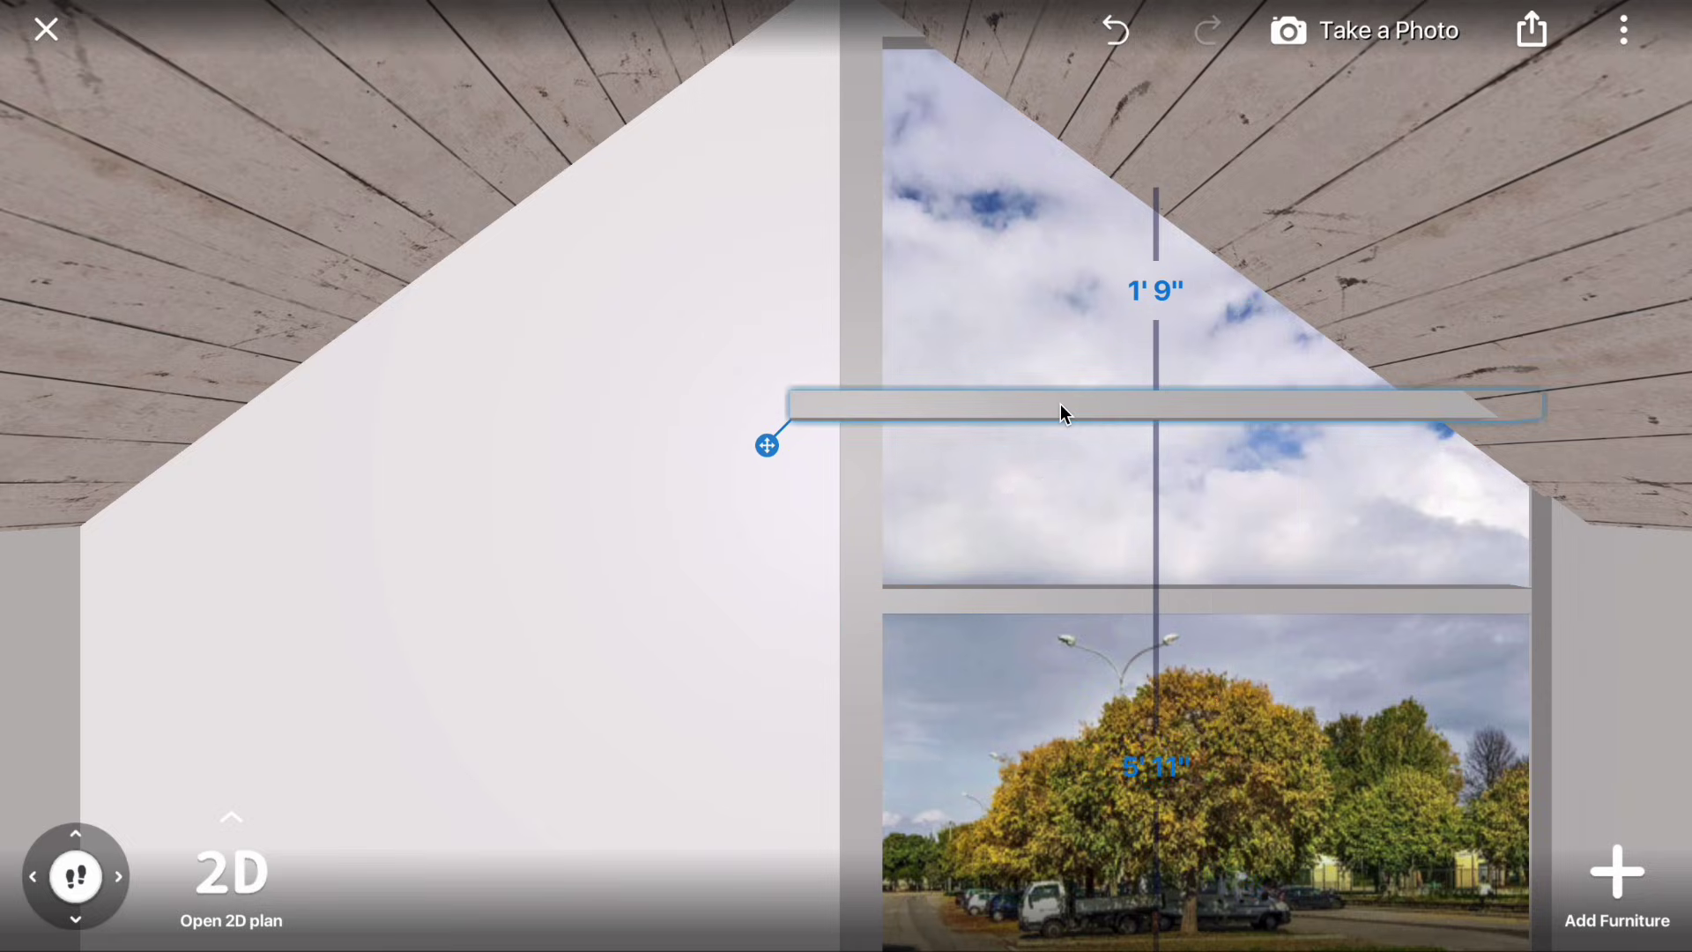
mouse_move(1150, 508)
mouse_down()
mouse_move(1233, 430)
mouse_move(1181, 336)
mouse_move(1138, 489)
mouse_move(1096, 283)
mouse_move(1158, 318)
mouse_move(1112, 473)
mouse_up()
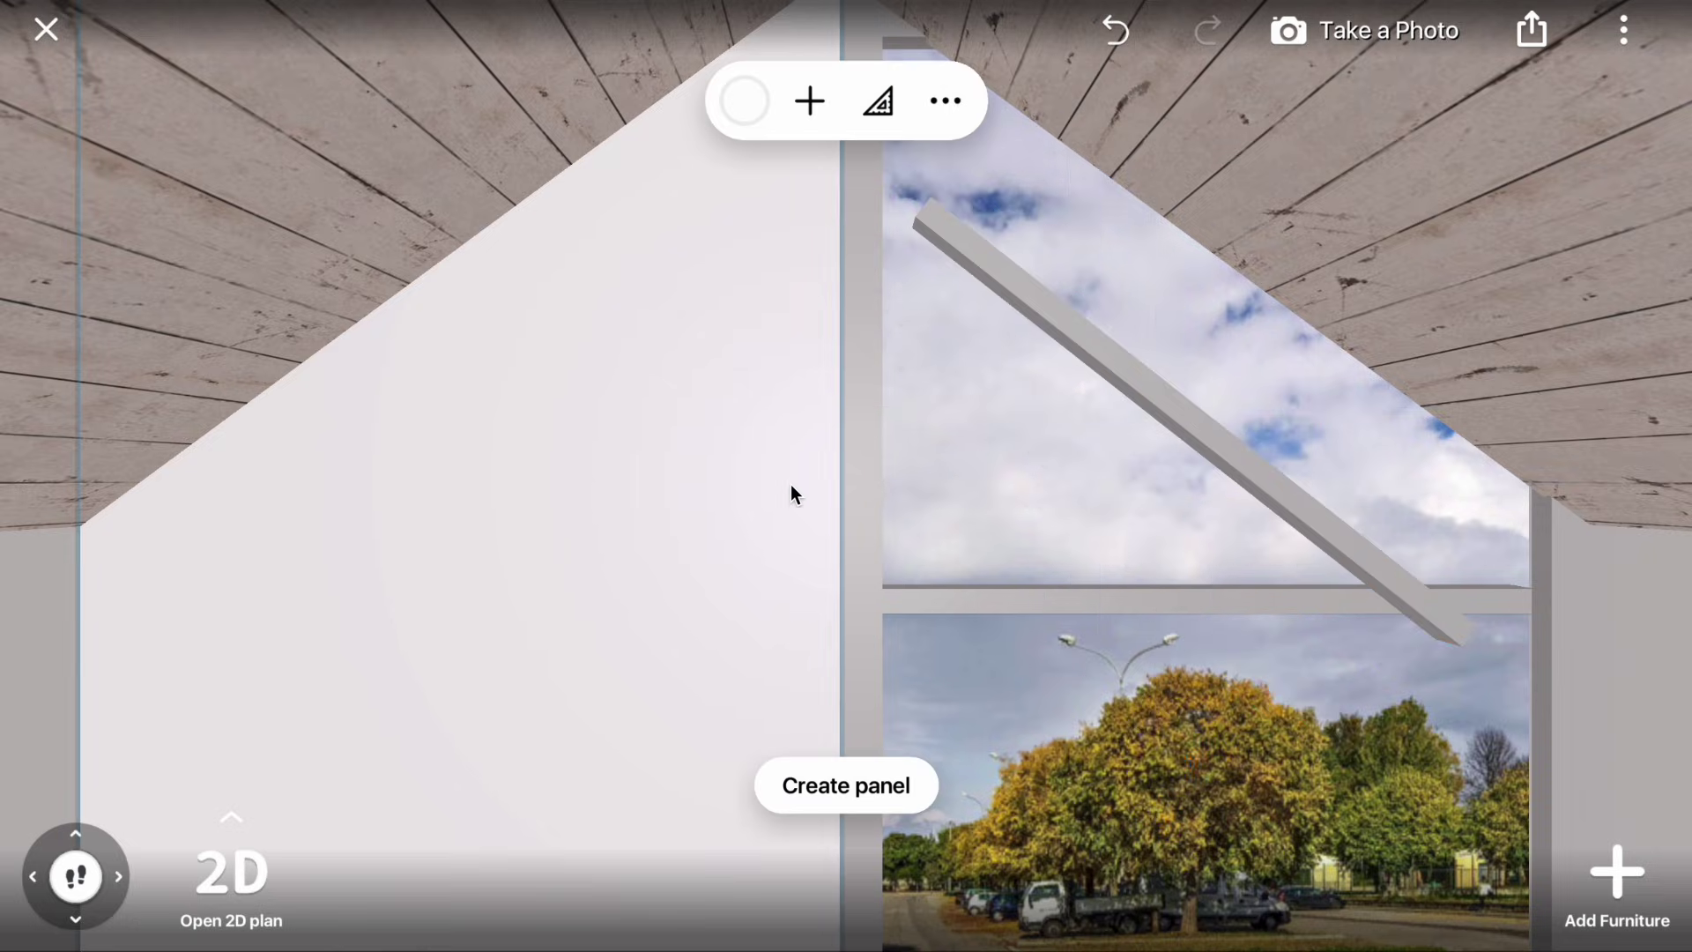
- In the 2D plan, move and rotate the diagonal beam up against the window's sloped top edge
click(944, 107)
click(771, 199)
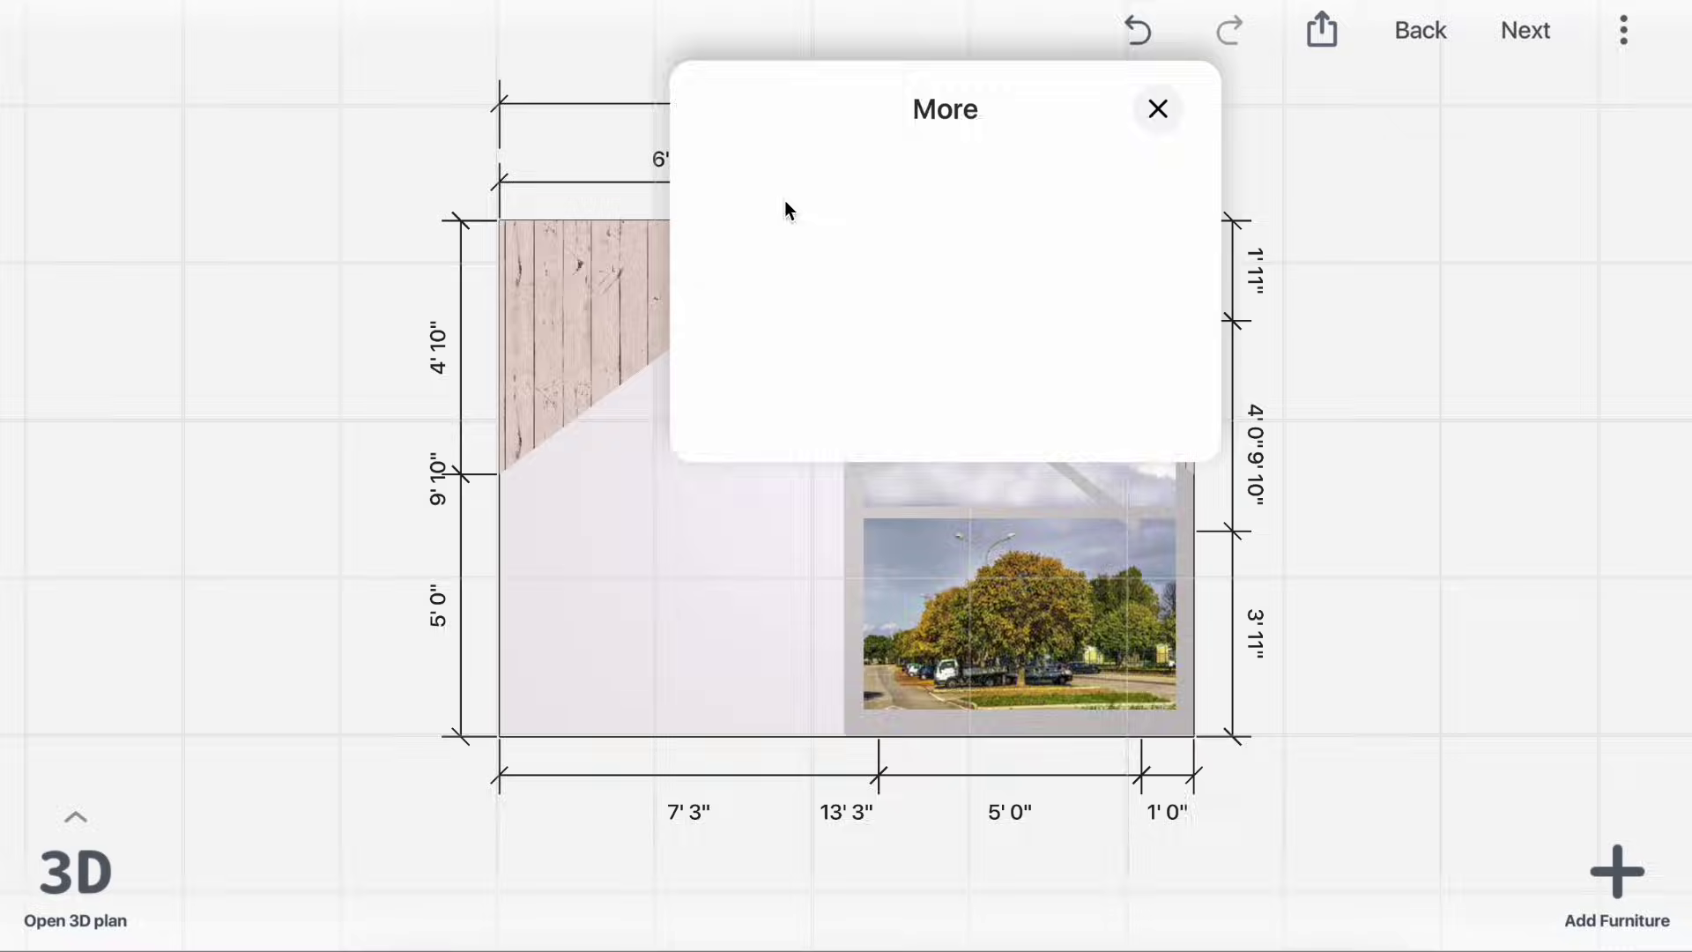
scroll(1131, 424, up, 5)
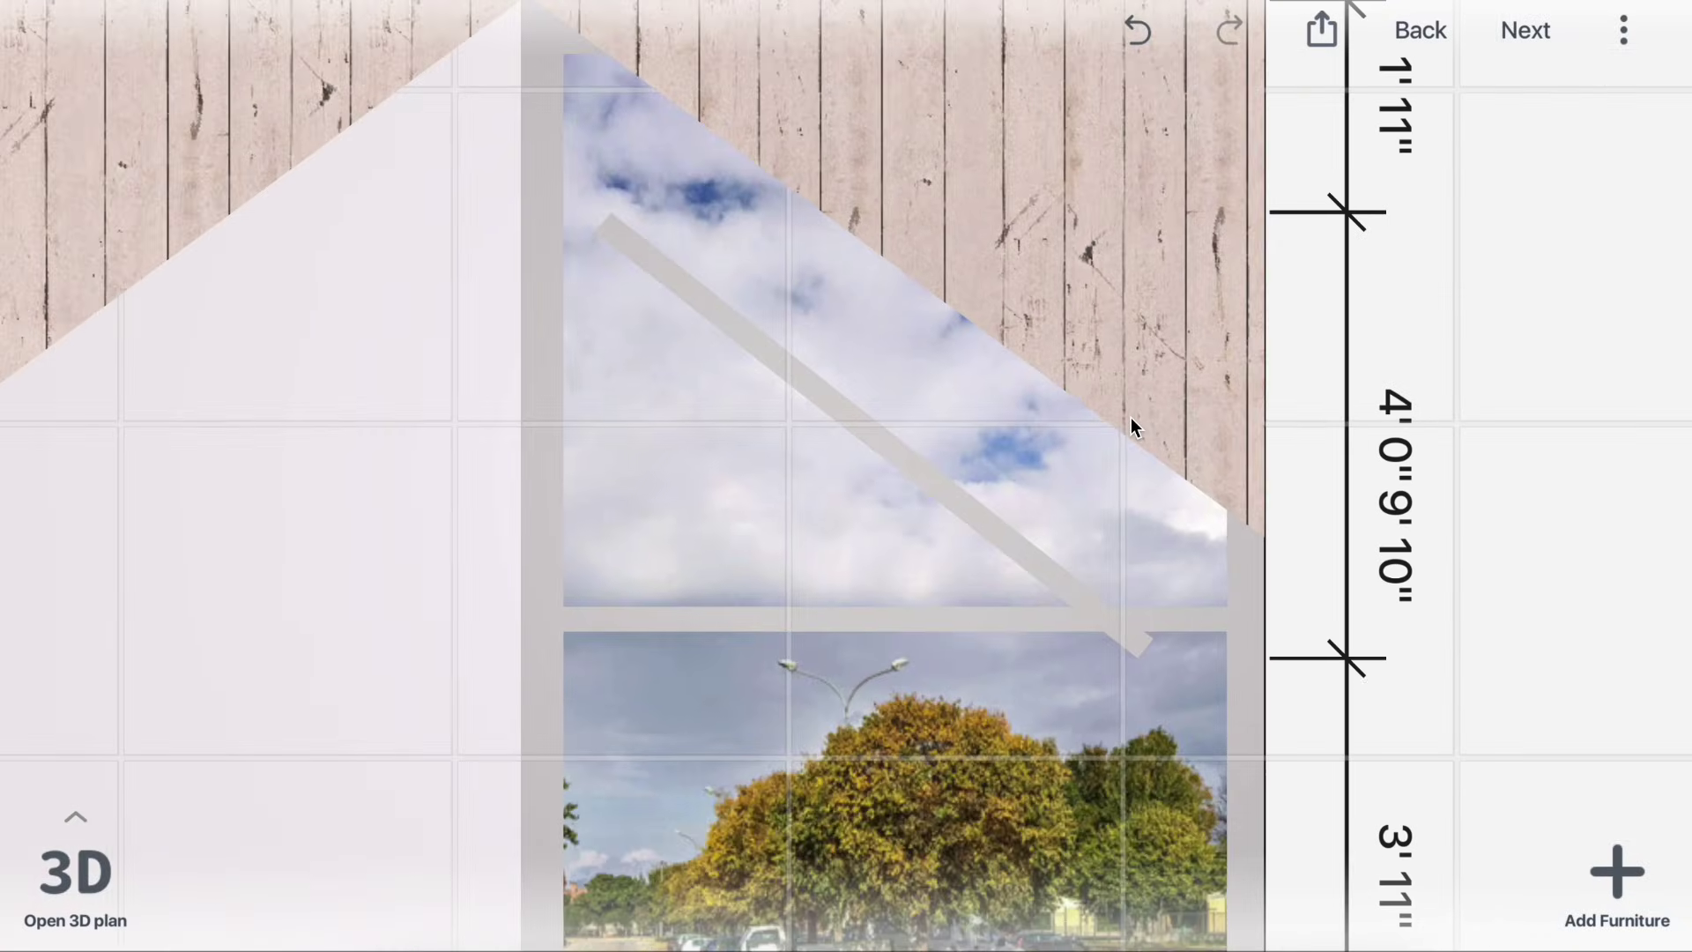
click(951, 499)
mouse_move(951, 498)
mouse_down()
mouse_move(996, 377)
mouse_move(921, 325)
mouse_up()
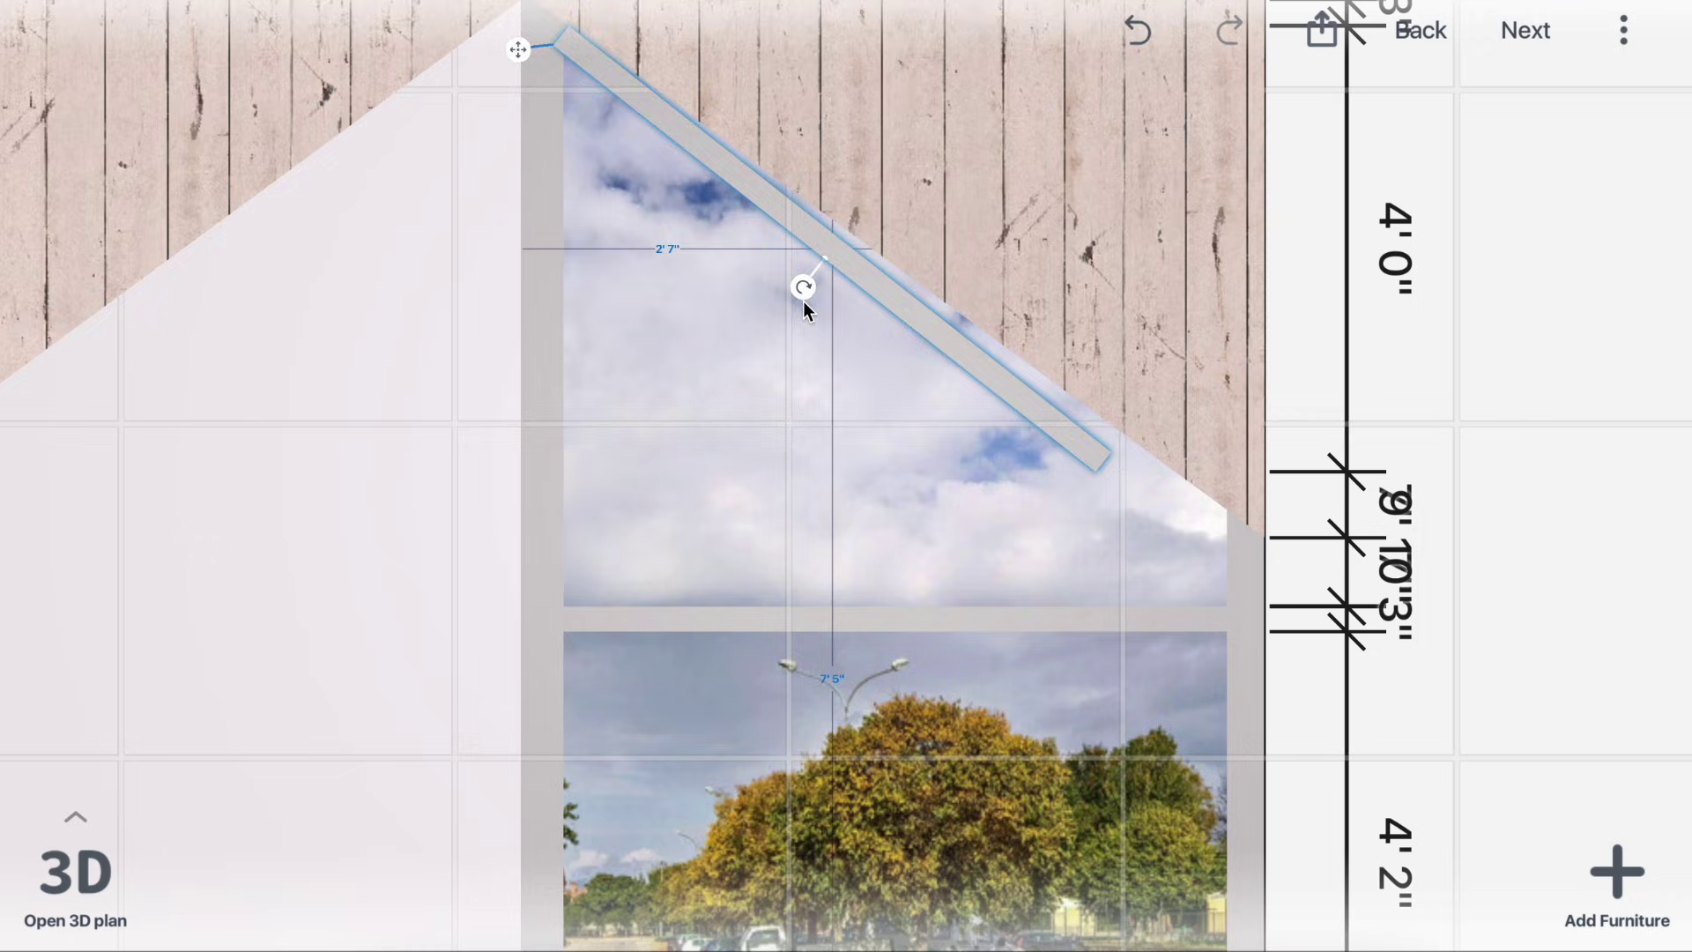
drag(802, 295, 796, 308)
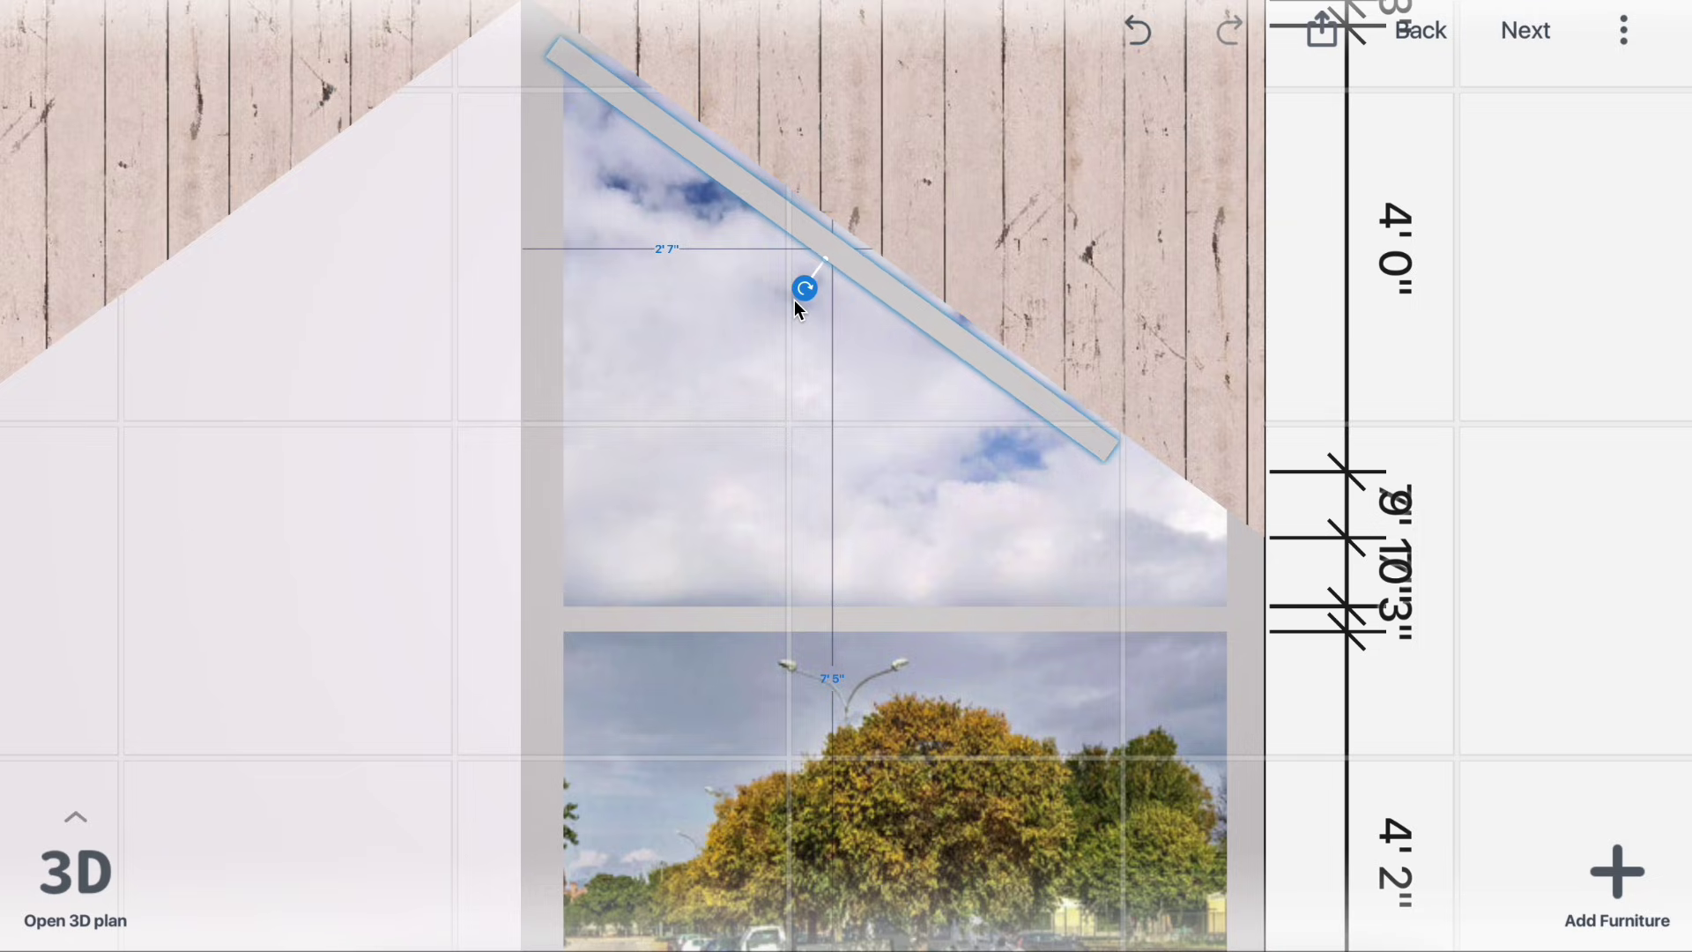
mouse_move(907, 303)
mouse_down()
mouse_move(900, 323)
mouse_move(896, 296)
mouse_up()
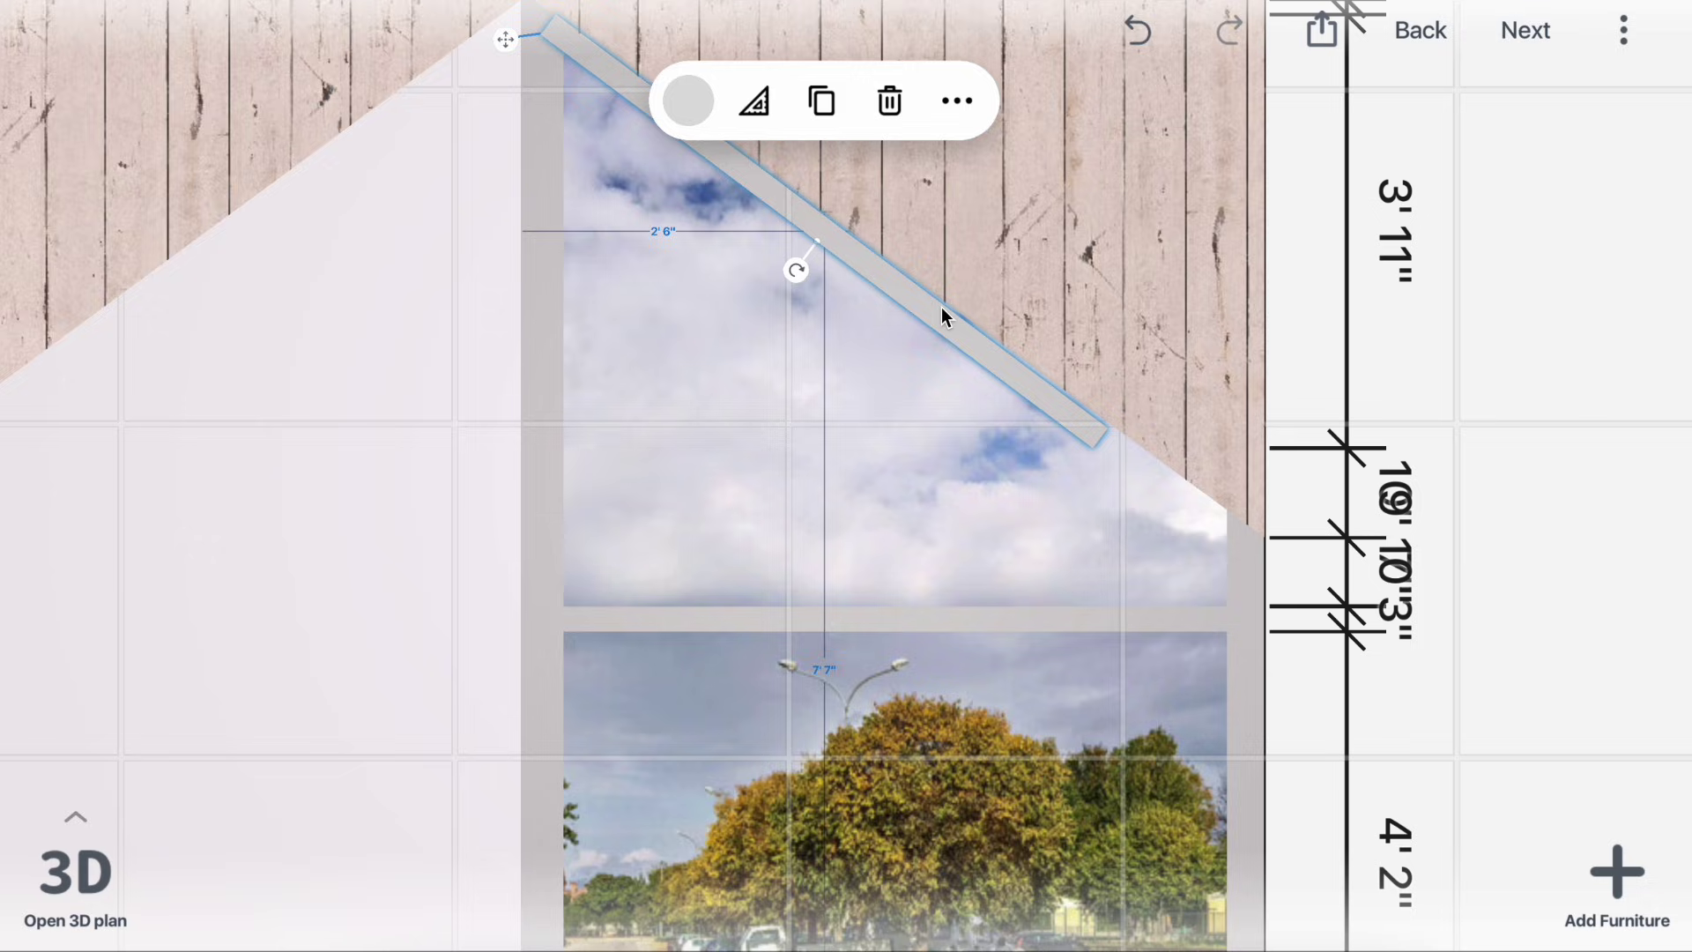
- Stretch the diagonal beam along the slope to the upper corner and fine-tune its angle
click(779, 110)
drag(1105, 450, 1248, 549)
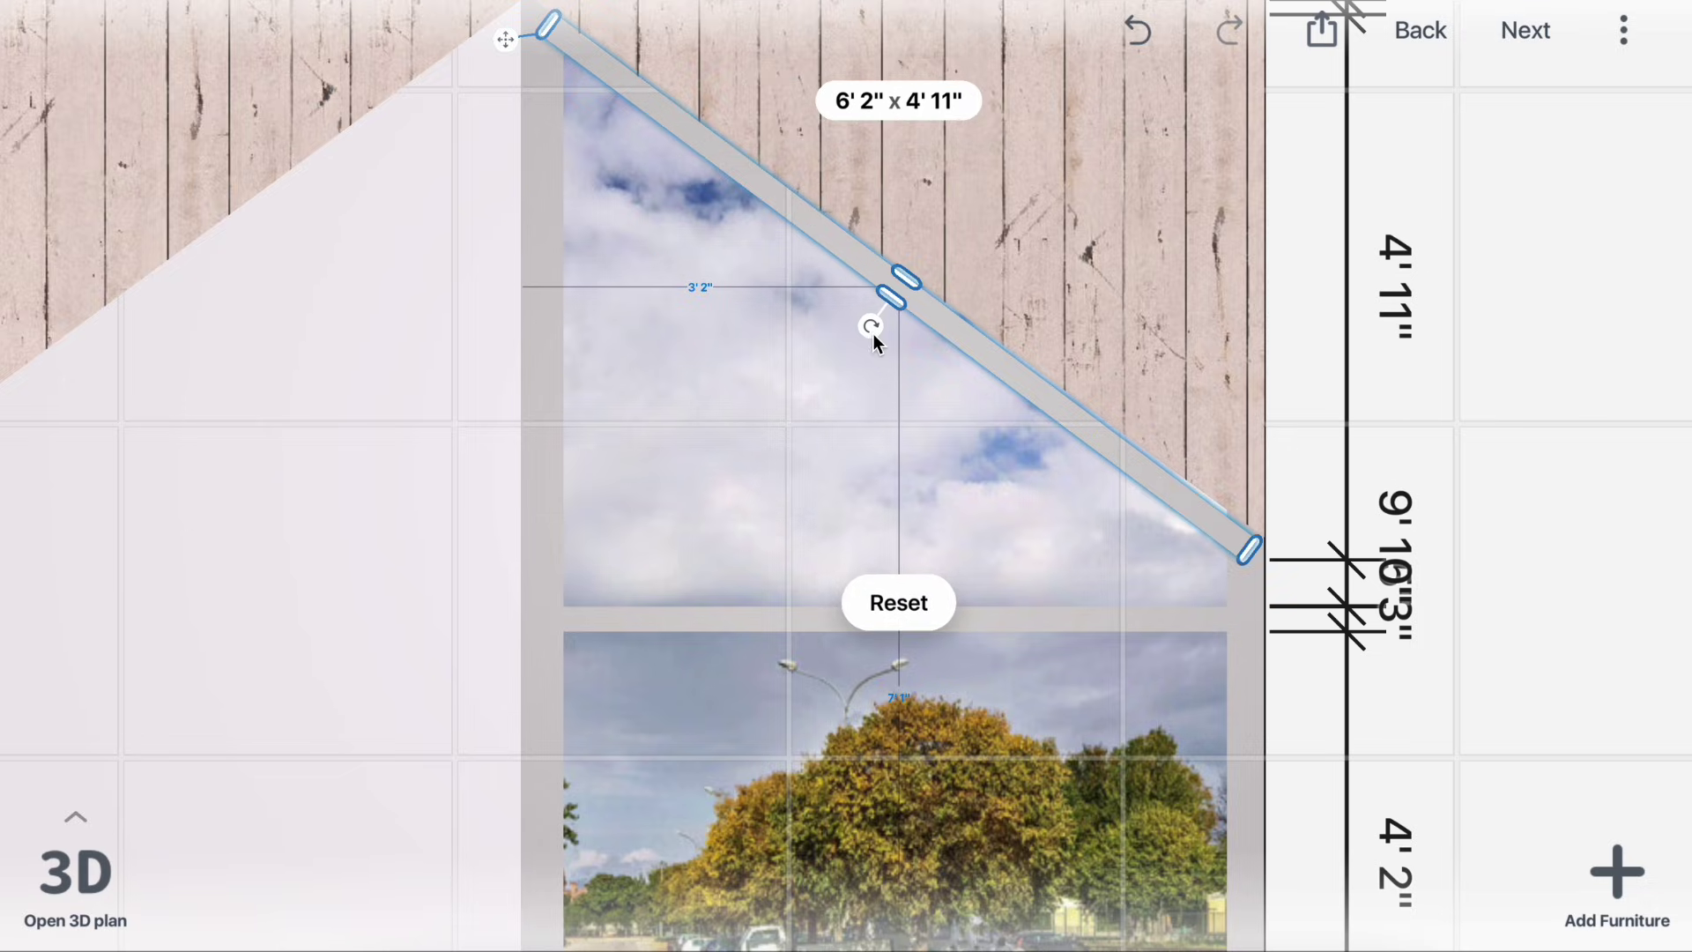
drag(870, 329, 857, 342)
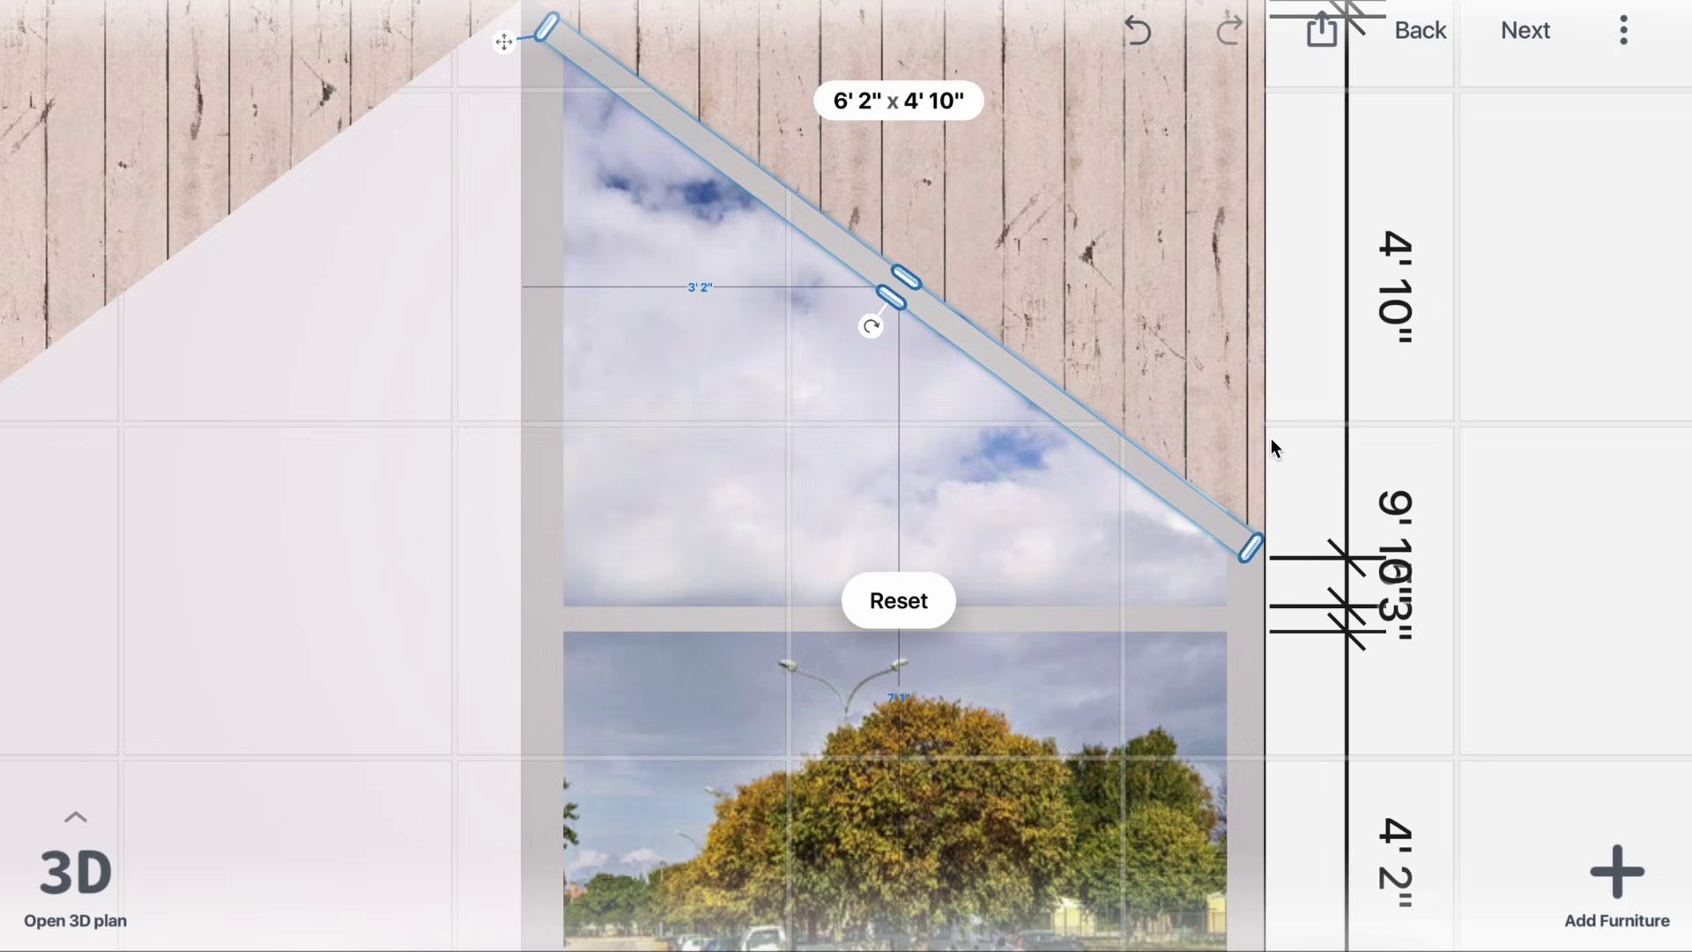
- Back in the 3D view, set the diagonal beam's depth to 2 inches
click(79, 872)
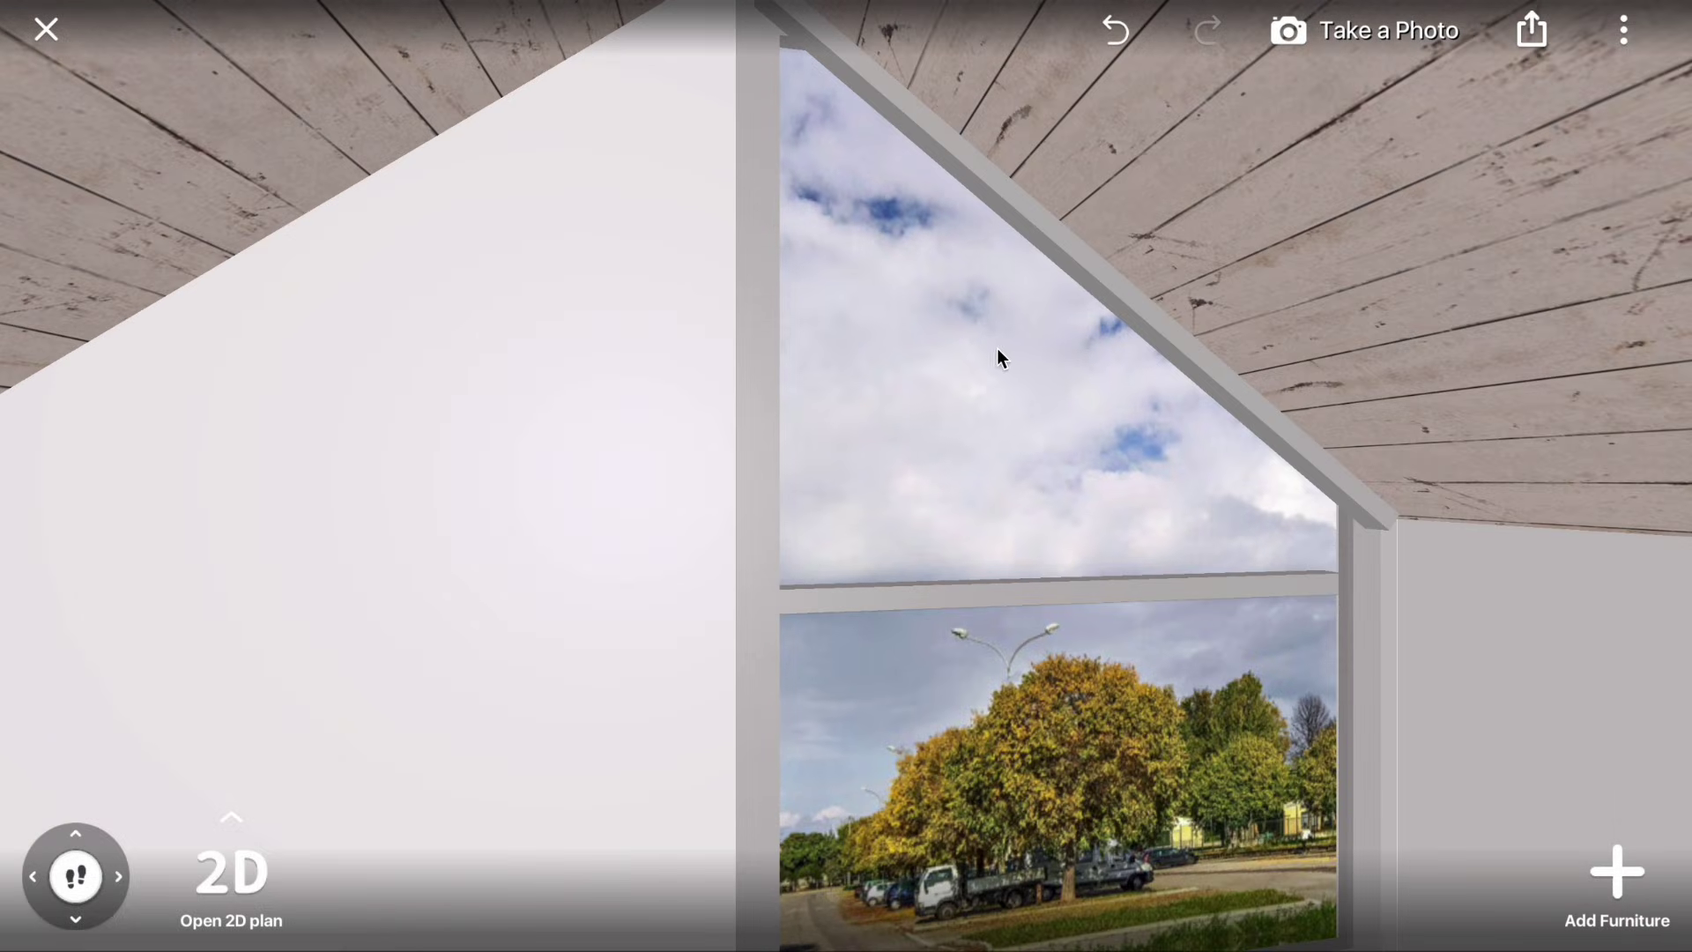
drag(998, 348, 1024, 348)
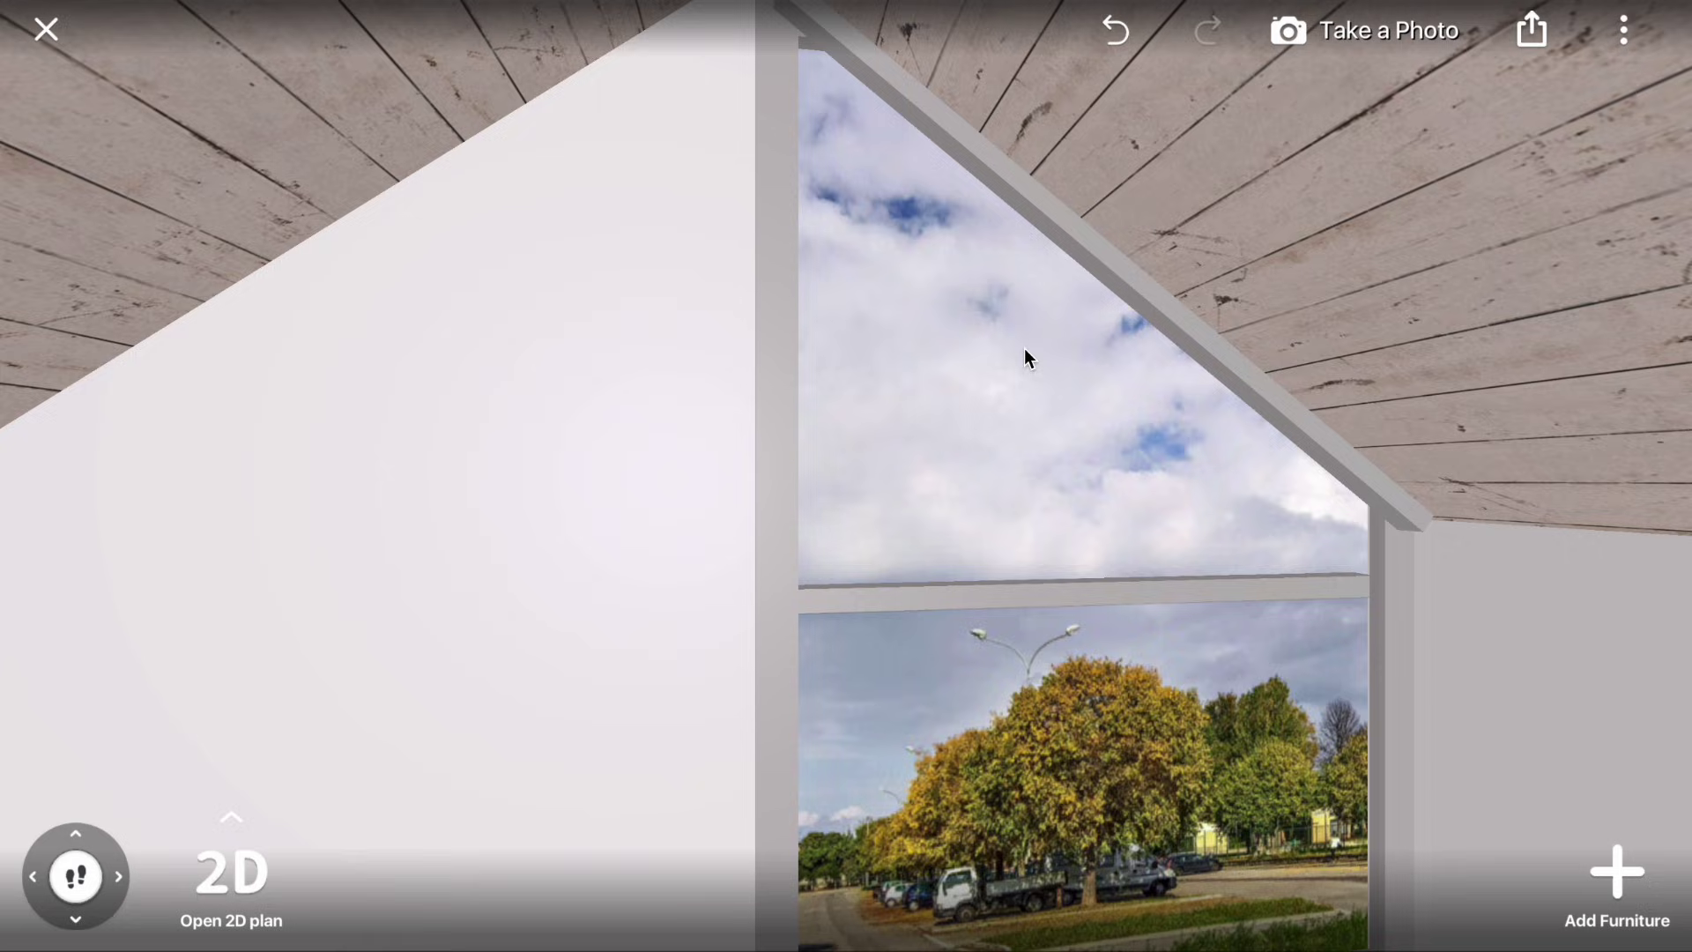
click(1108, 274)
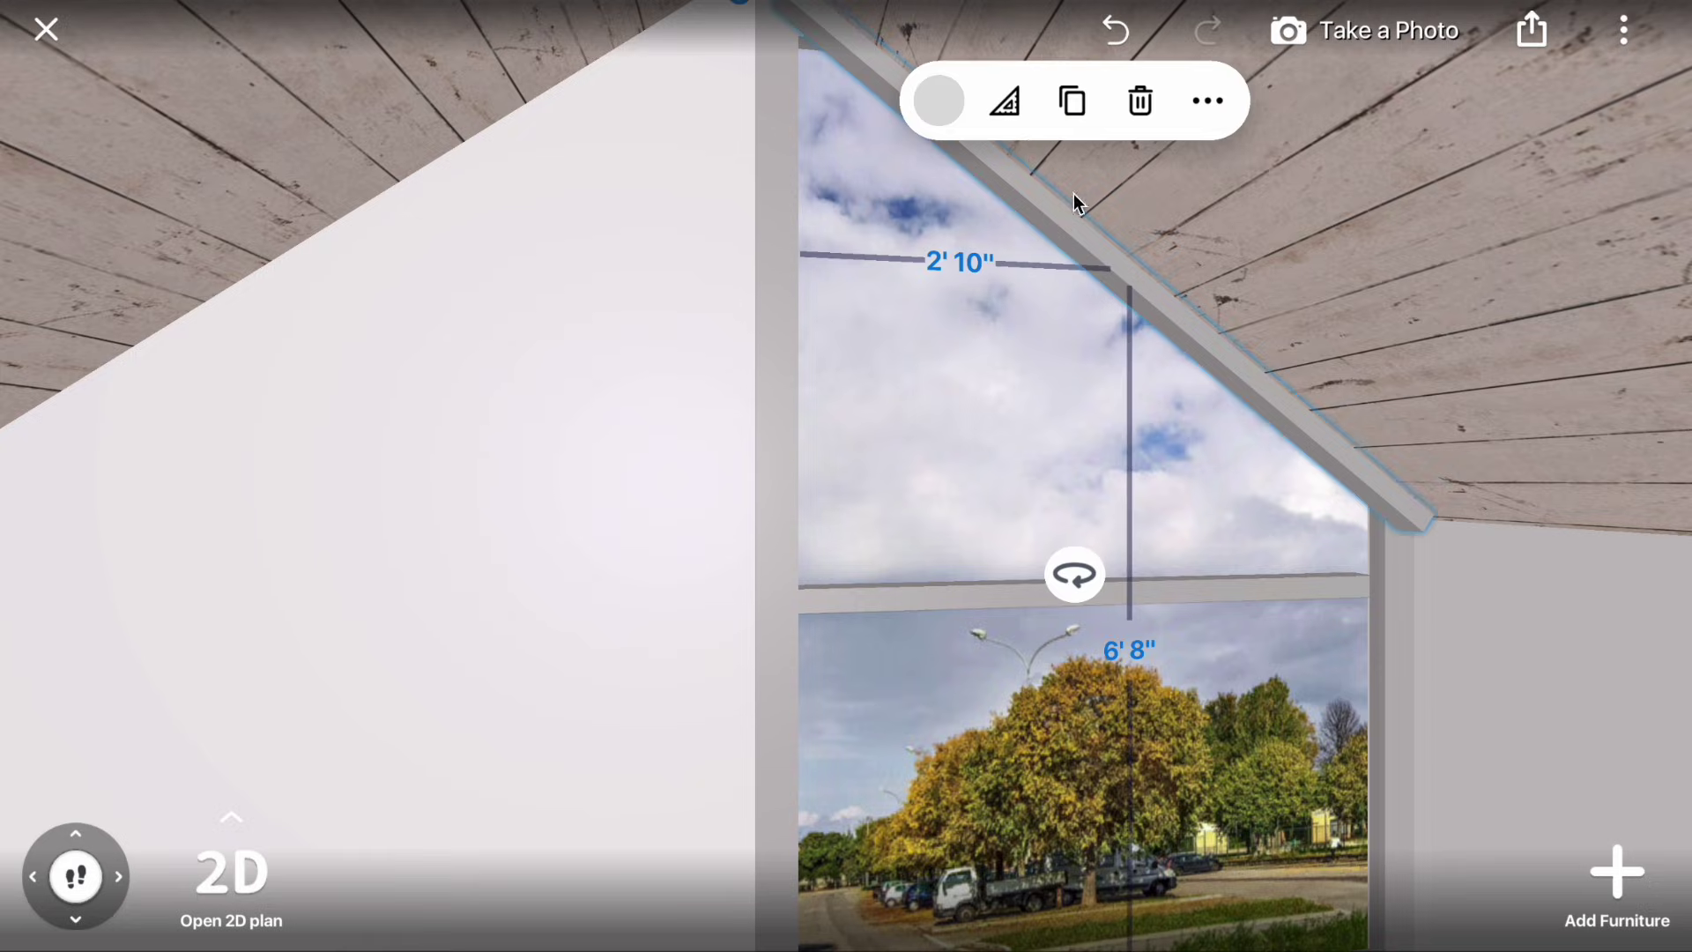
click(1007, 104)
click(1064, 103)
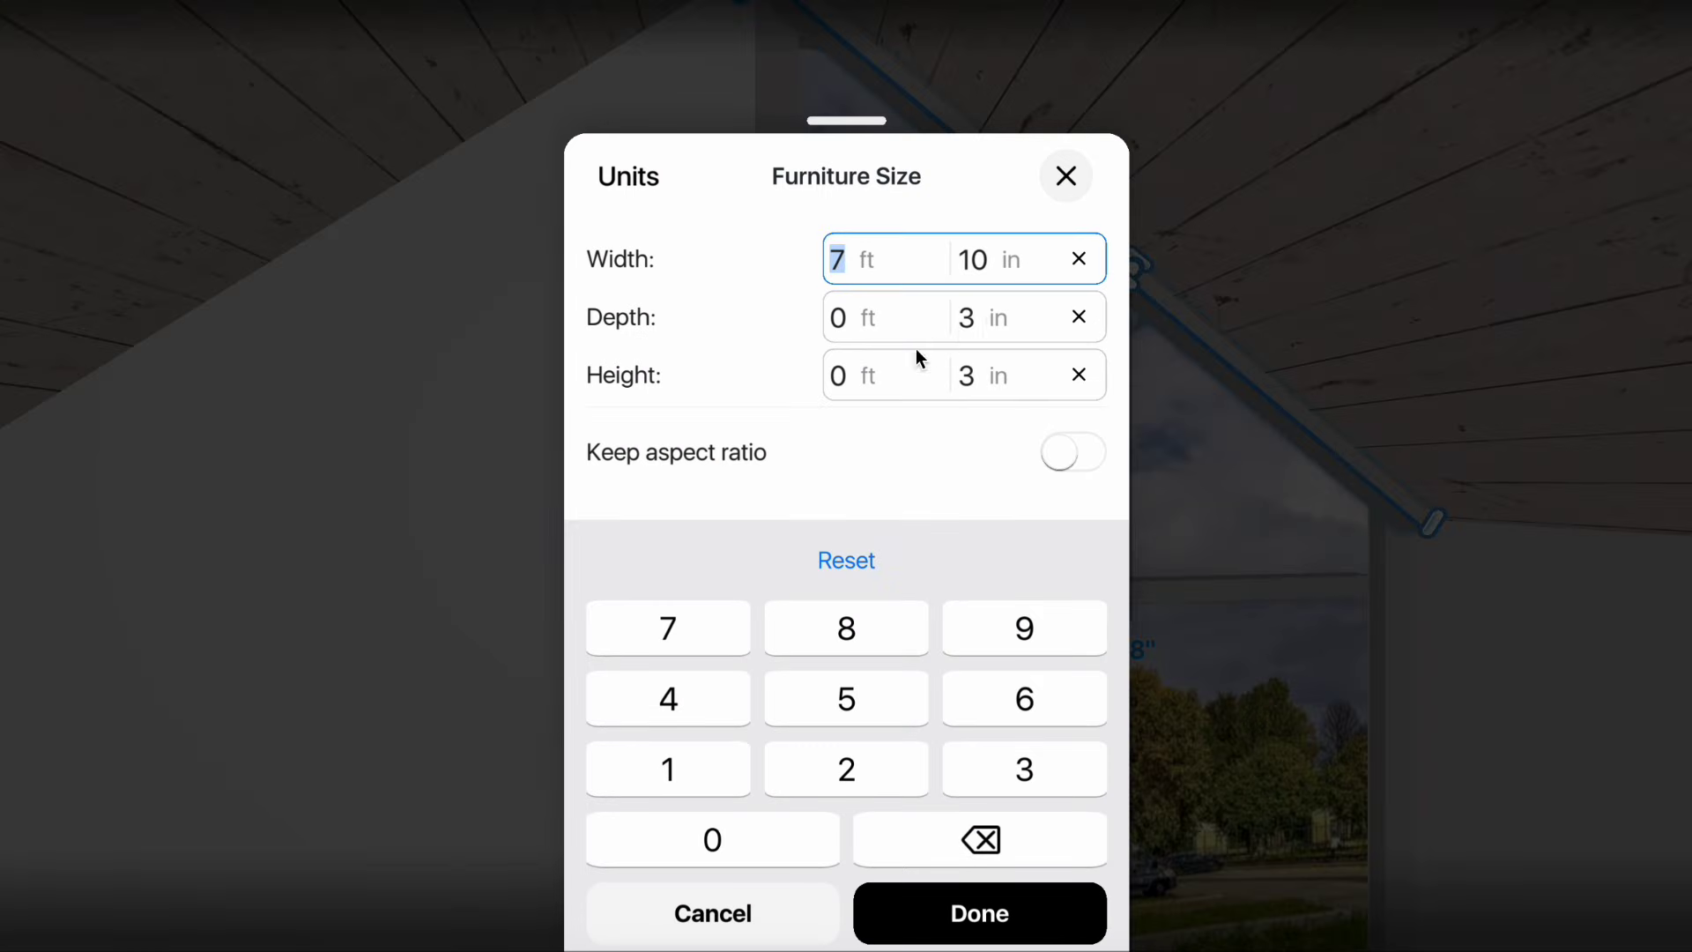
click(990, 317)
click(846, 766)
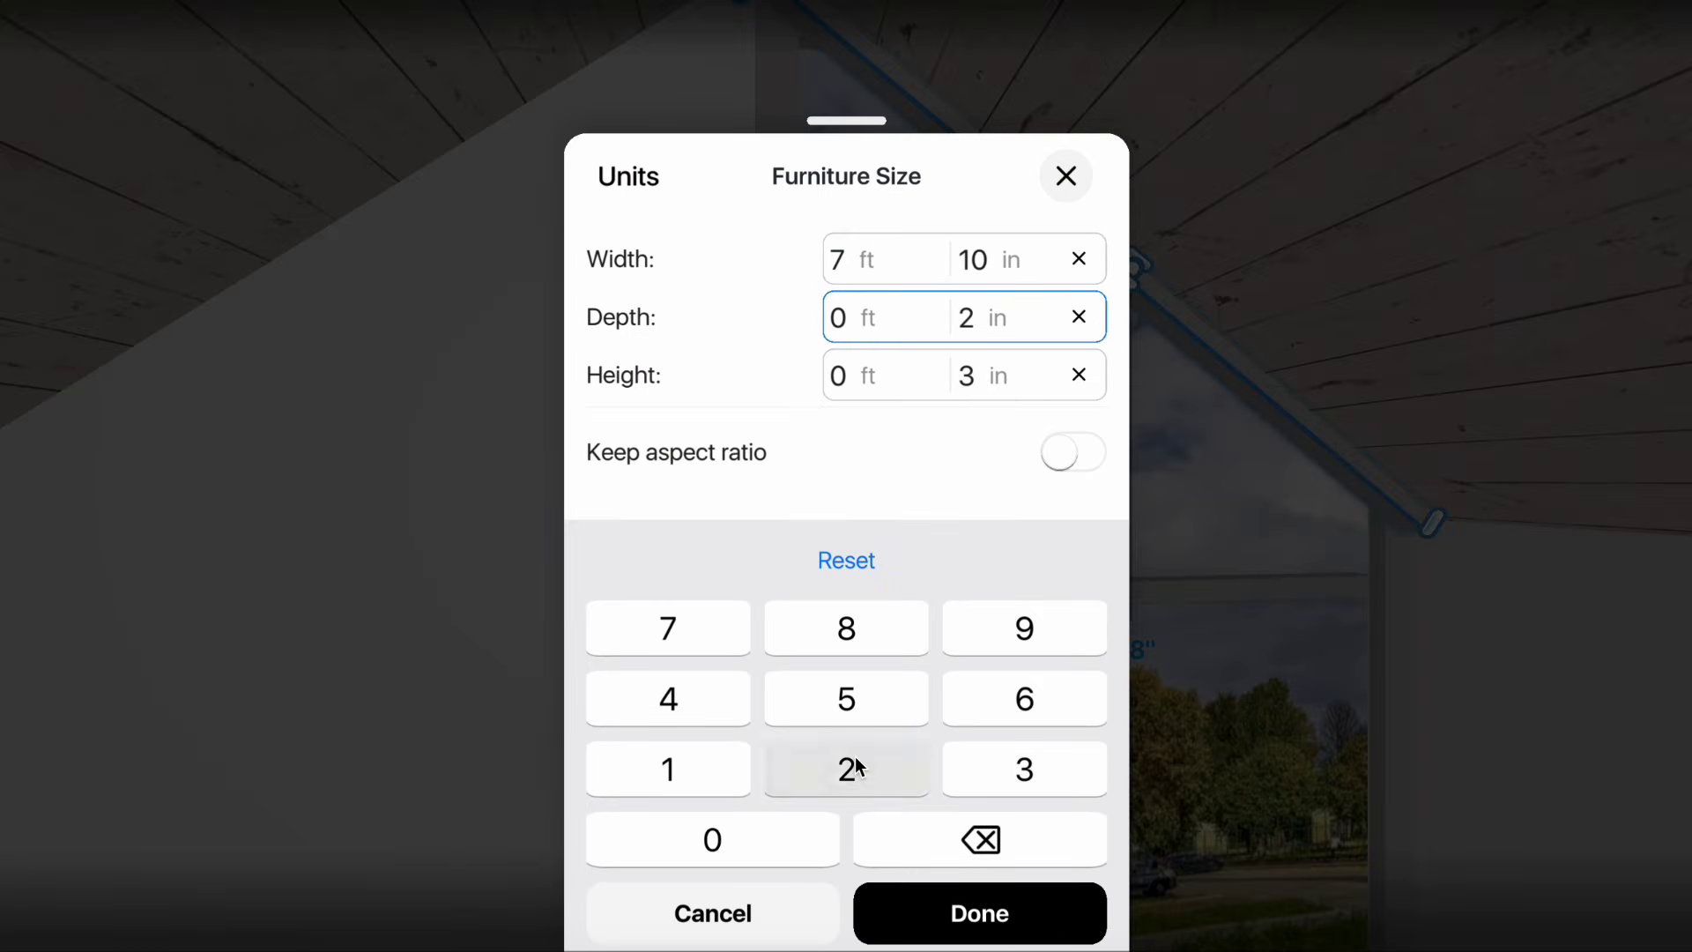
click(948, 885)
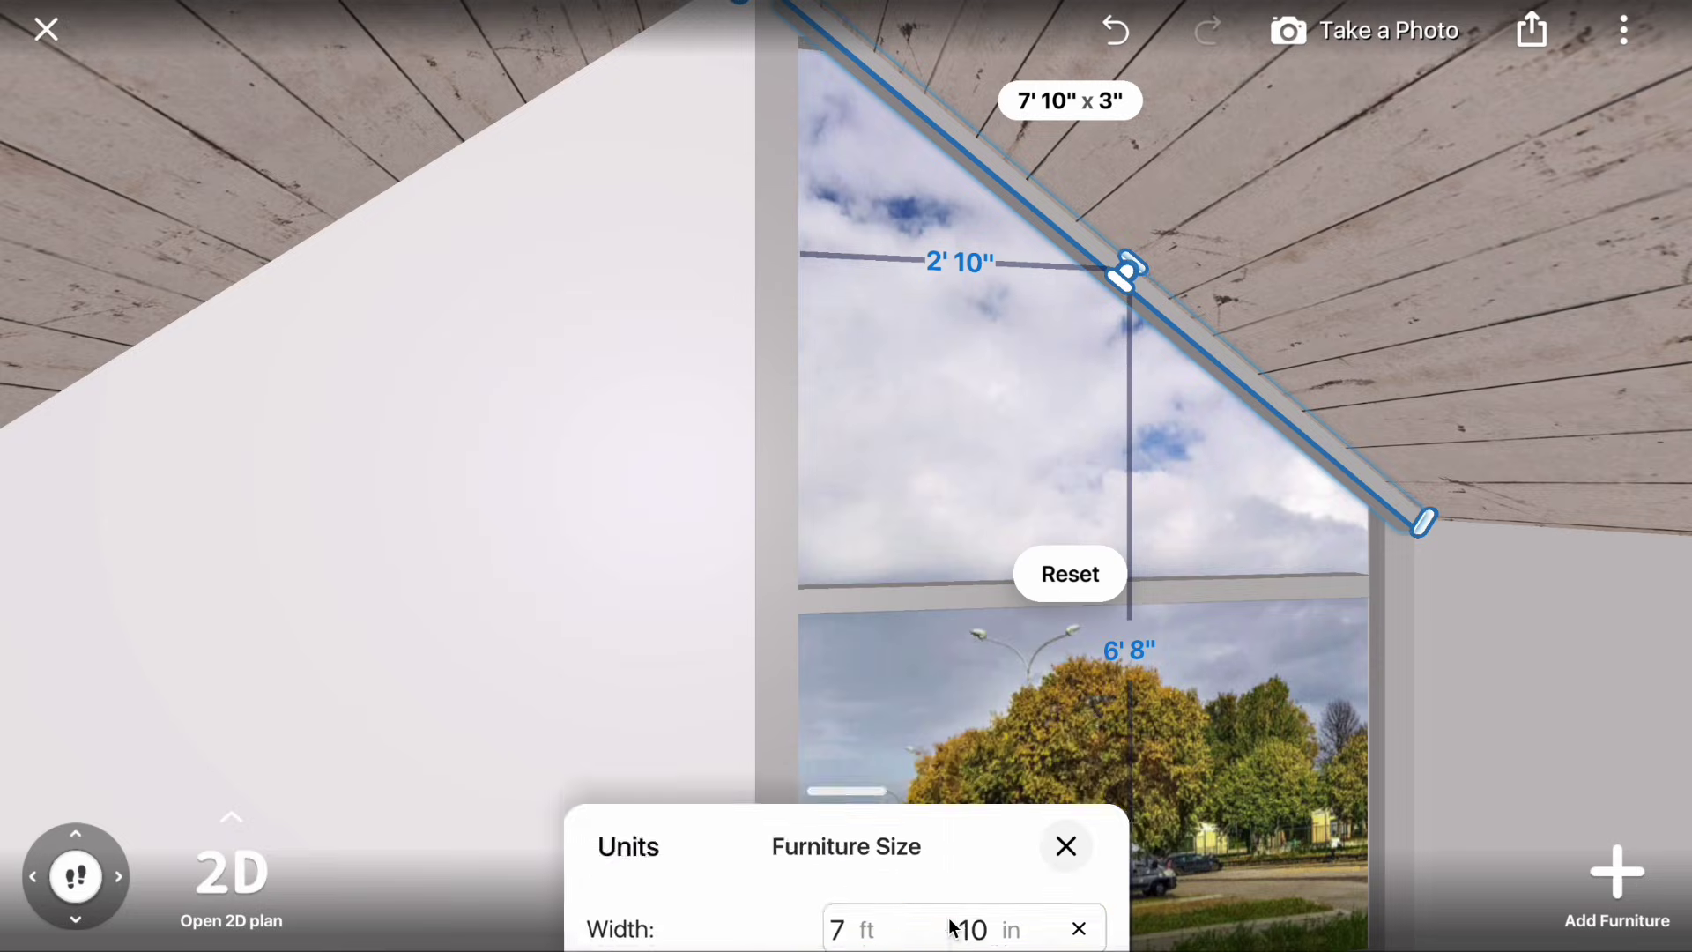
- Reduce the diagonal beam's depth further to 1 inch, then deselect it
click(1095, 100)
click(1001, 313)
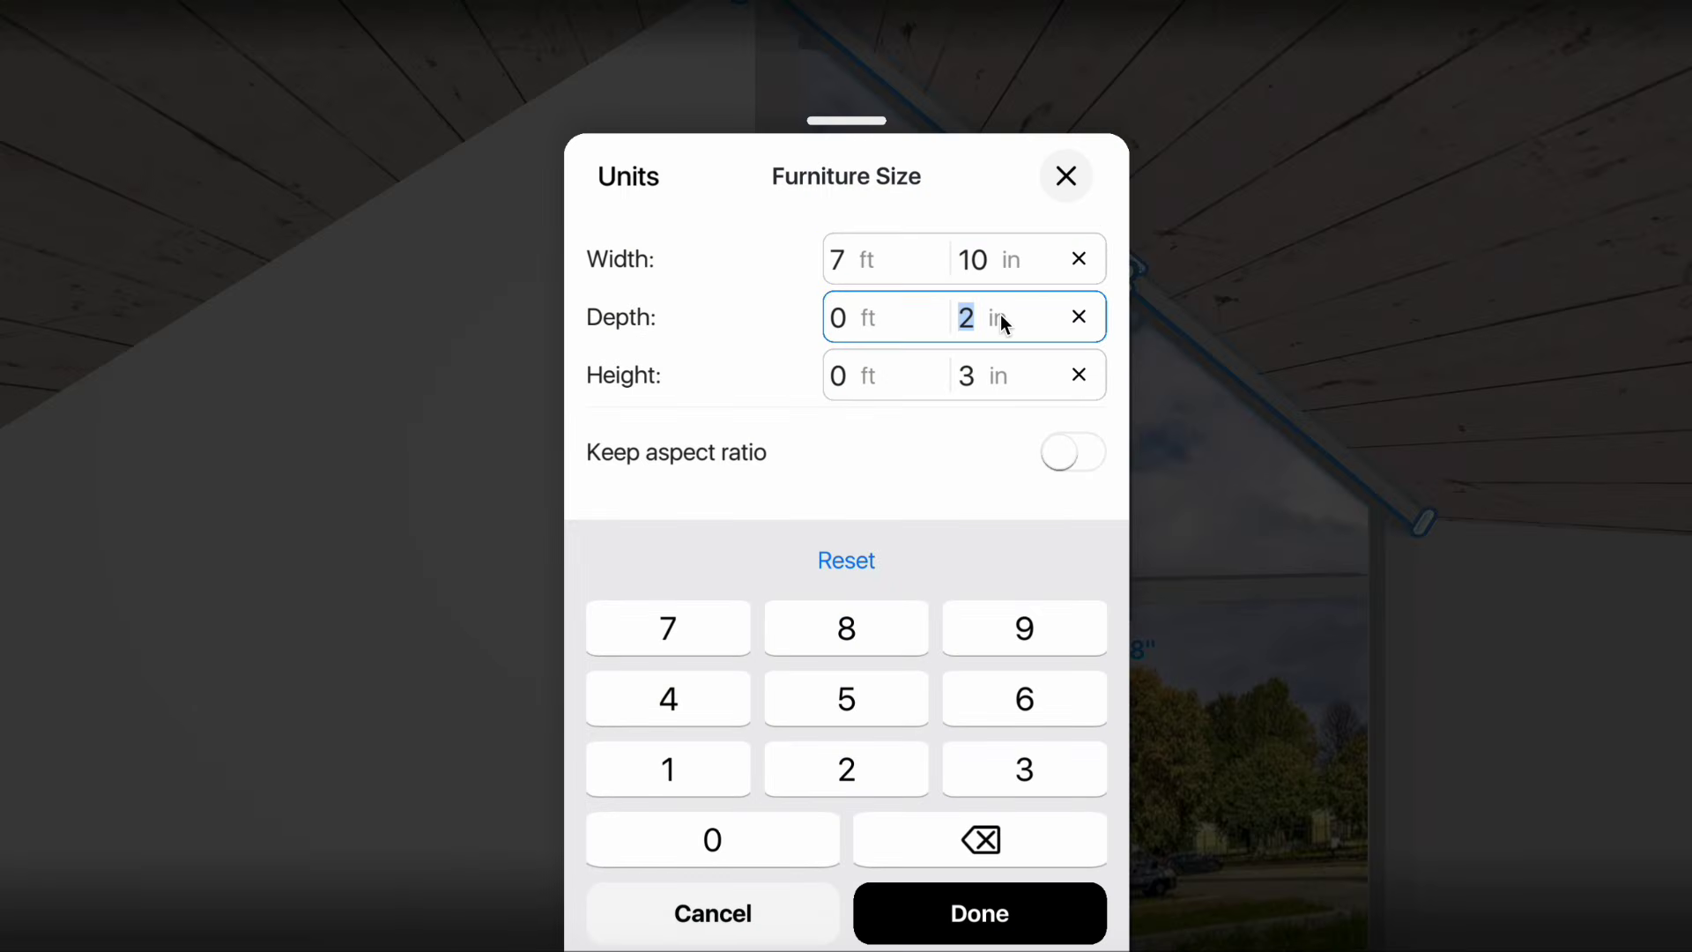
click(704, 756)
click(919, 913)
click(539, 468)
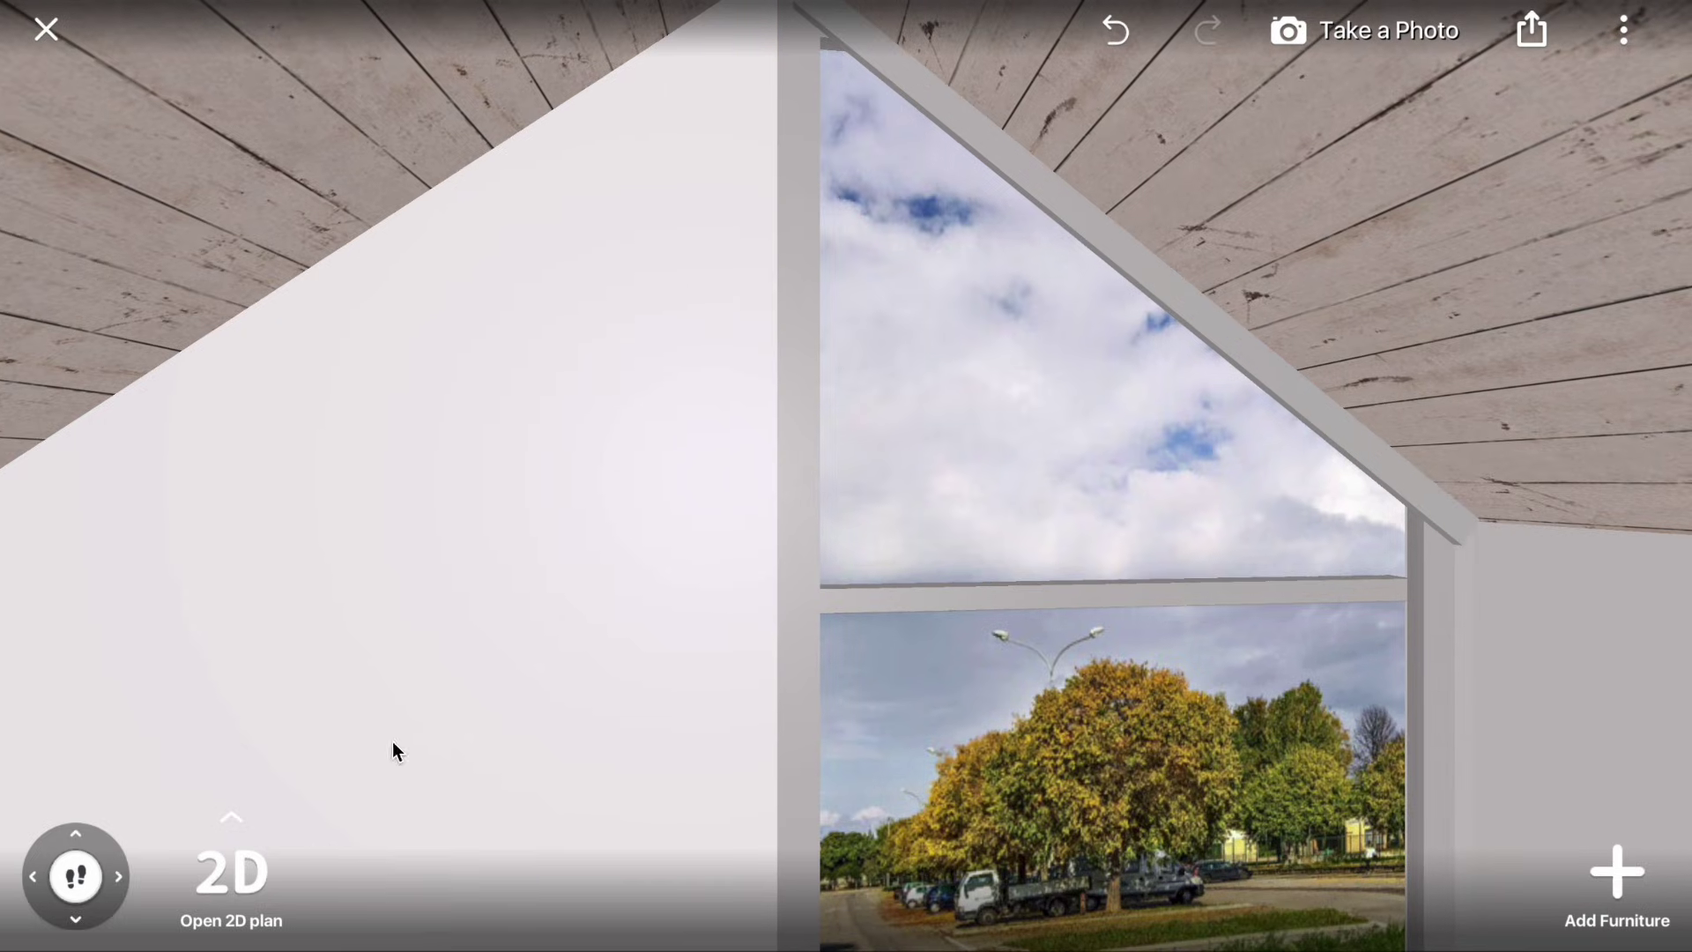
- Walk backward down the attic and turn to face the framed gable window head-on
drag(117, 884, 90, 938)
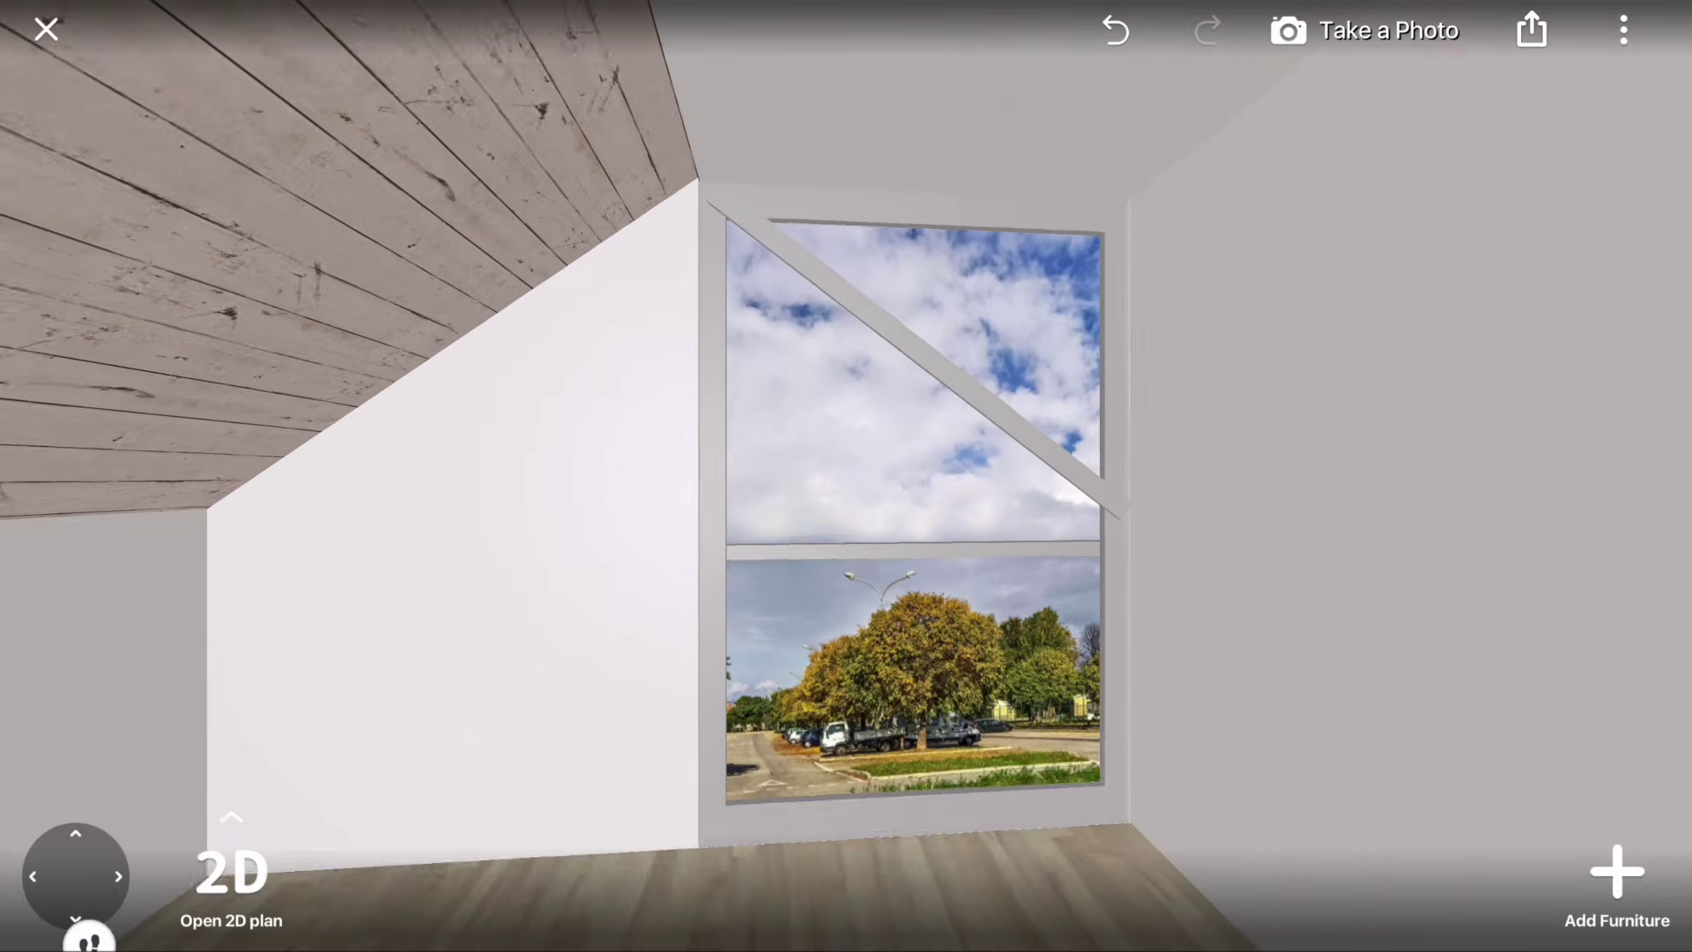
mouse_move(554, 792)
mouse_down()
mouse_move(670, 716)
mouse_move(646, 719)
mouse_up()
click(67, 905)
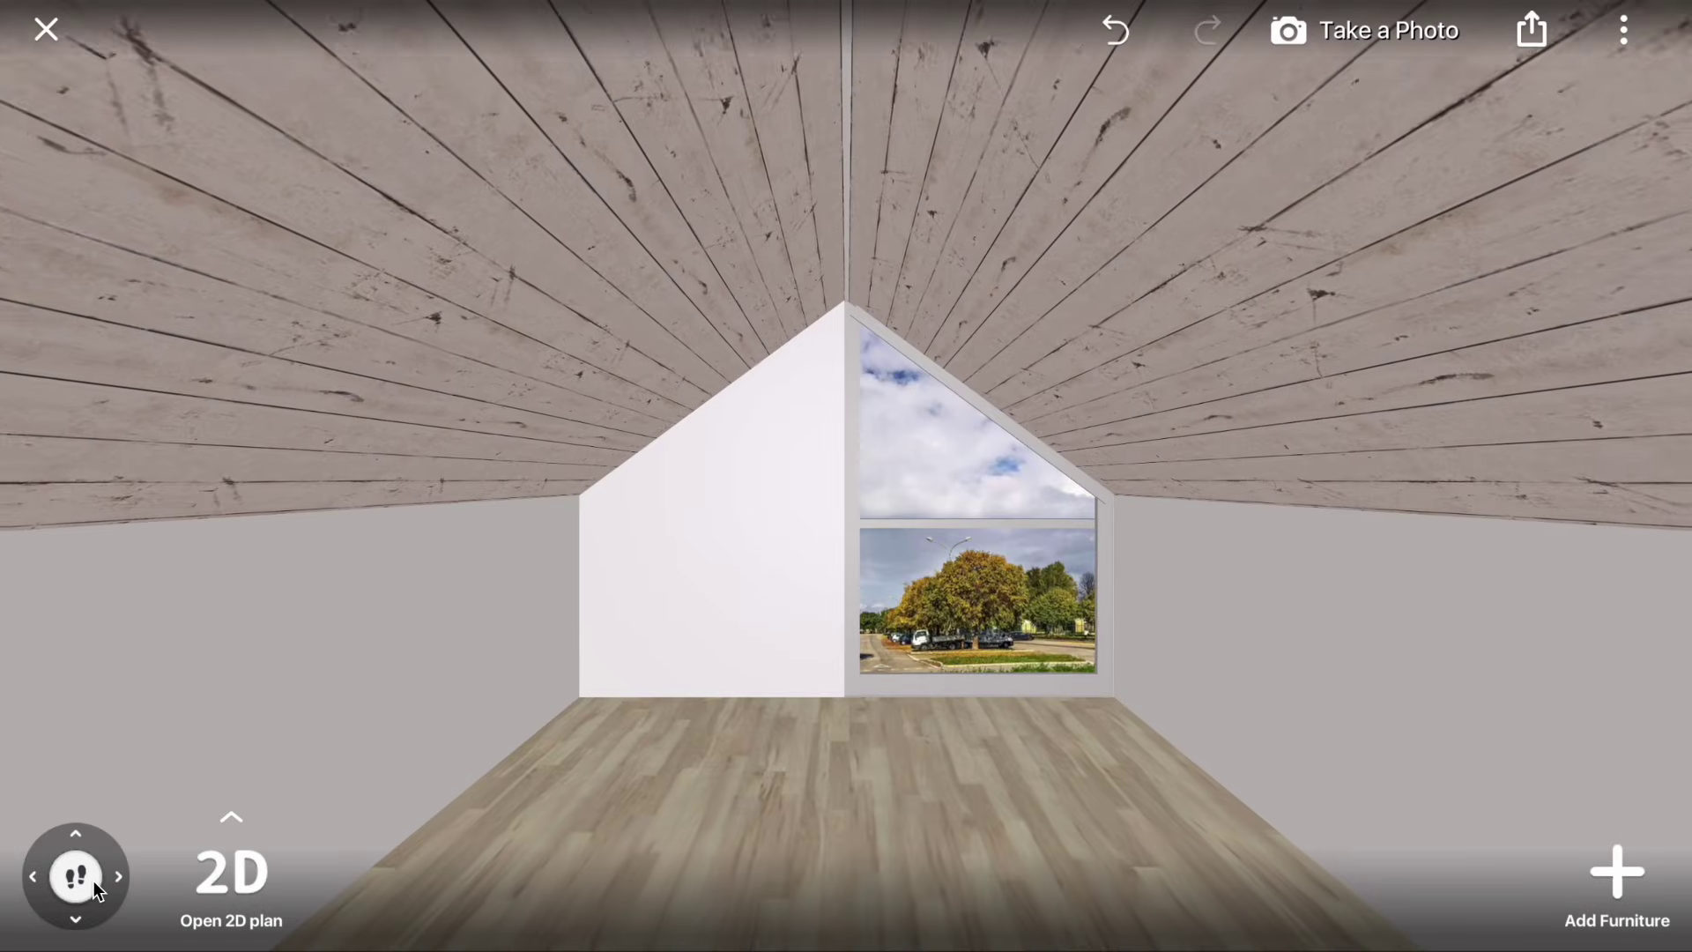